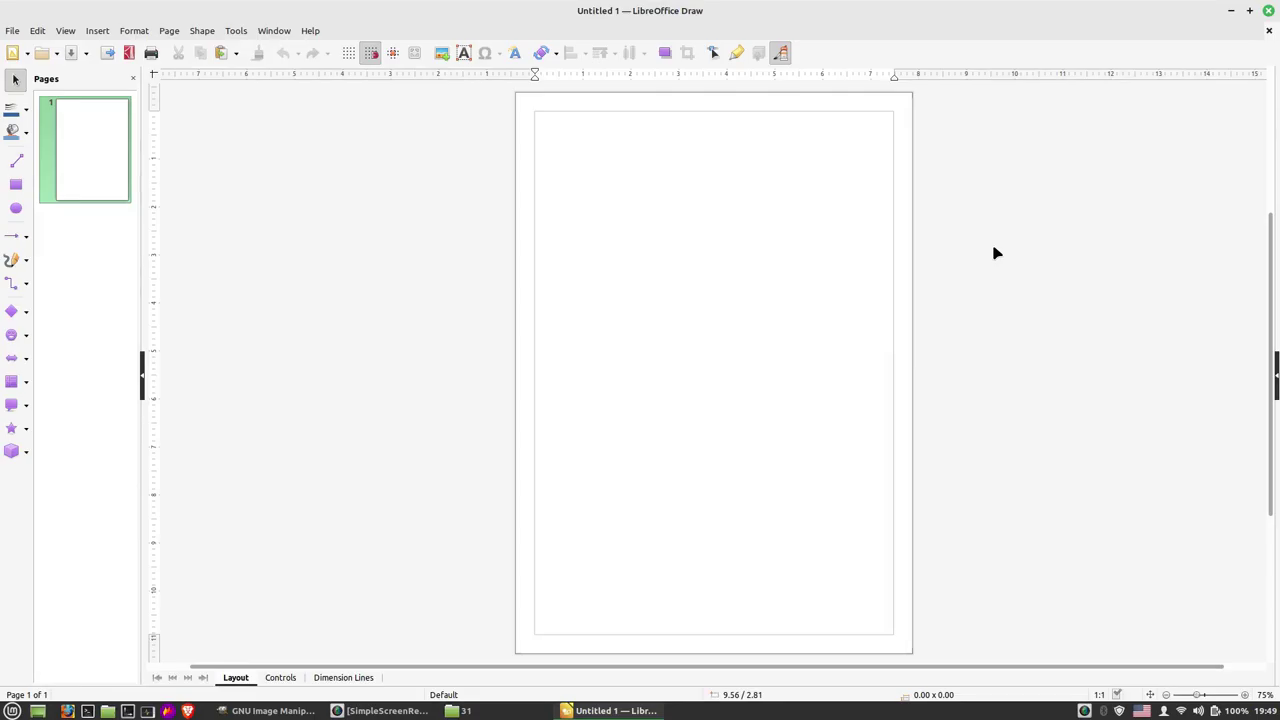
# Step: Raise the folder 31 window listing the Kompjuteri files over Draw and clear its selection
pyautogui.click(476, 702)
pyautogui.click(400, 358)
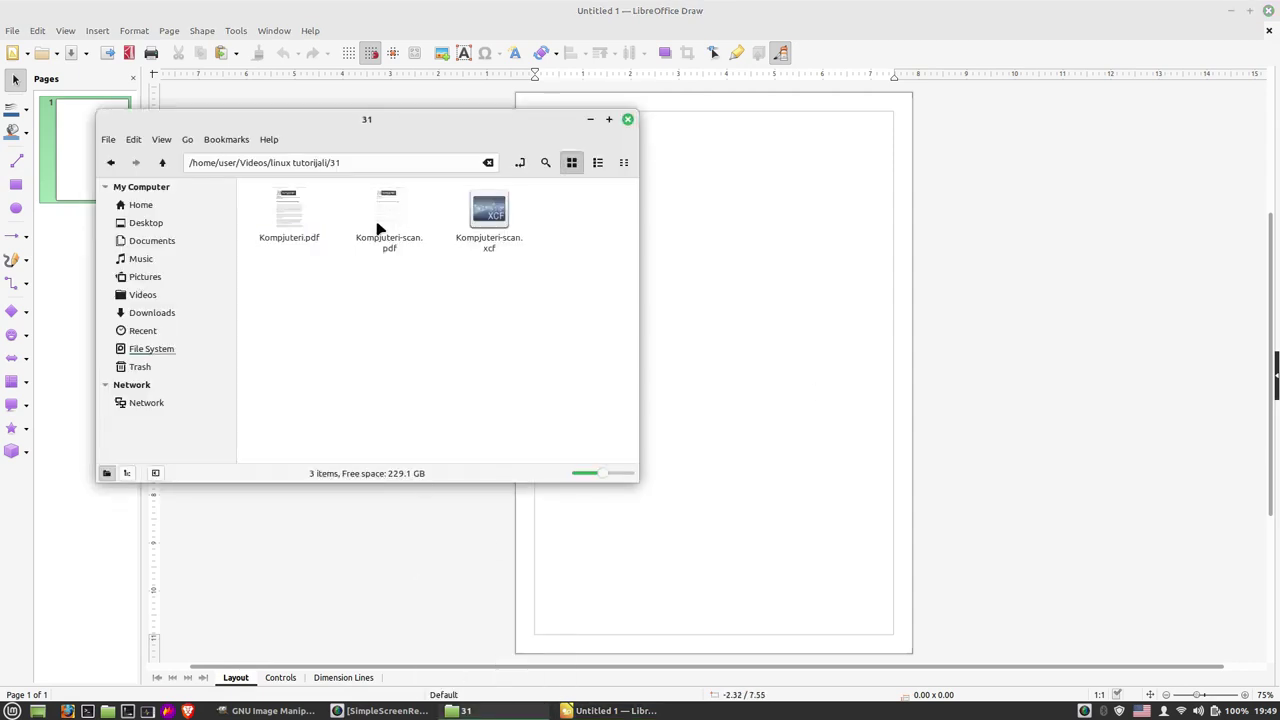
# Step: Open Kompjuteri-scan.pdf and Kompjuteri.pdf in turn in Xreader to compare them, reviewing the scan
pyautogui.doubleClick(385, 222)
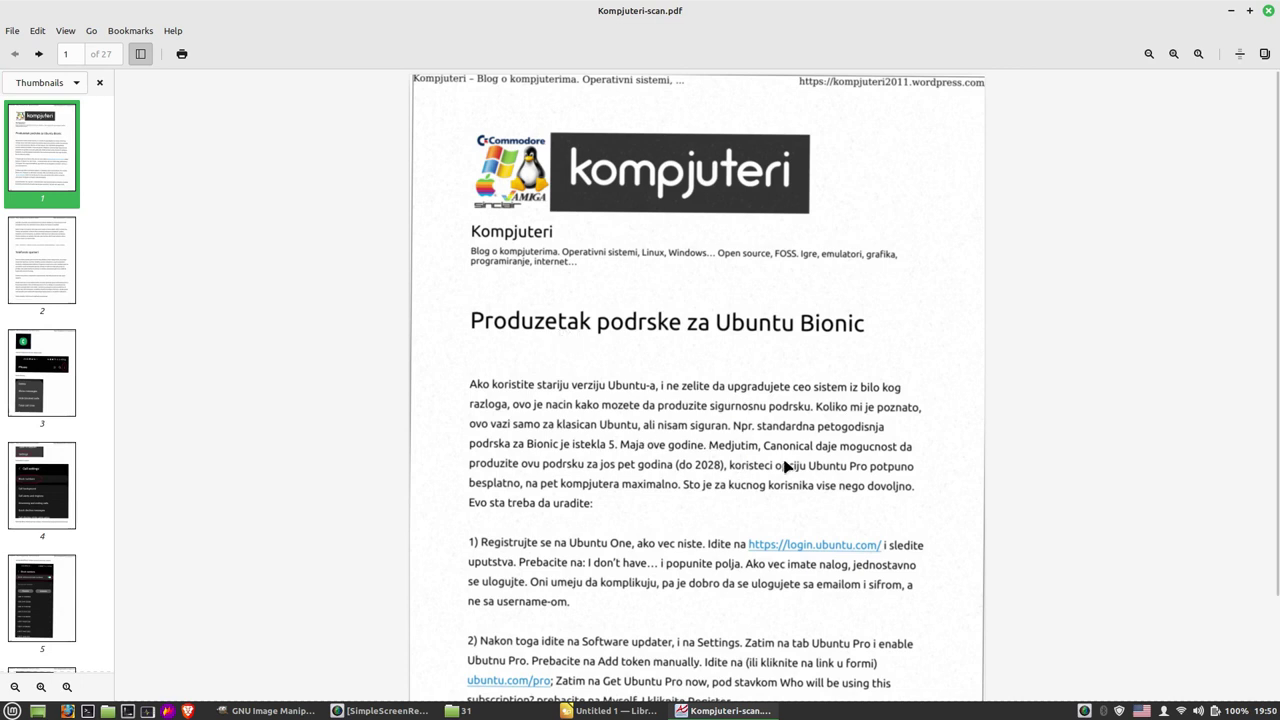
pyautogui.click(1267, 12)
pyautogui.doubleClick(296, 219)
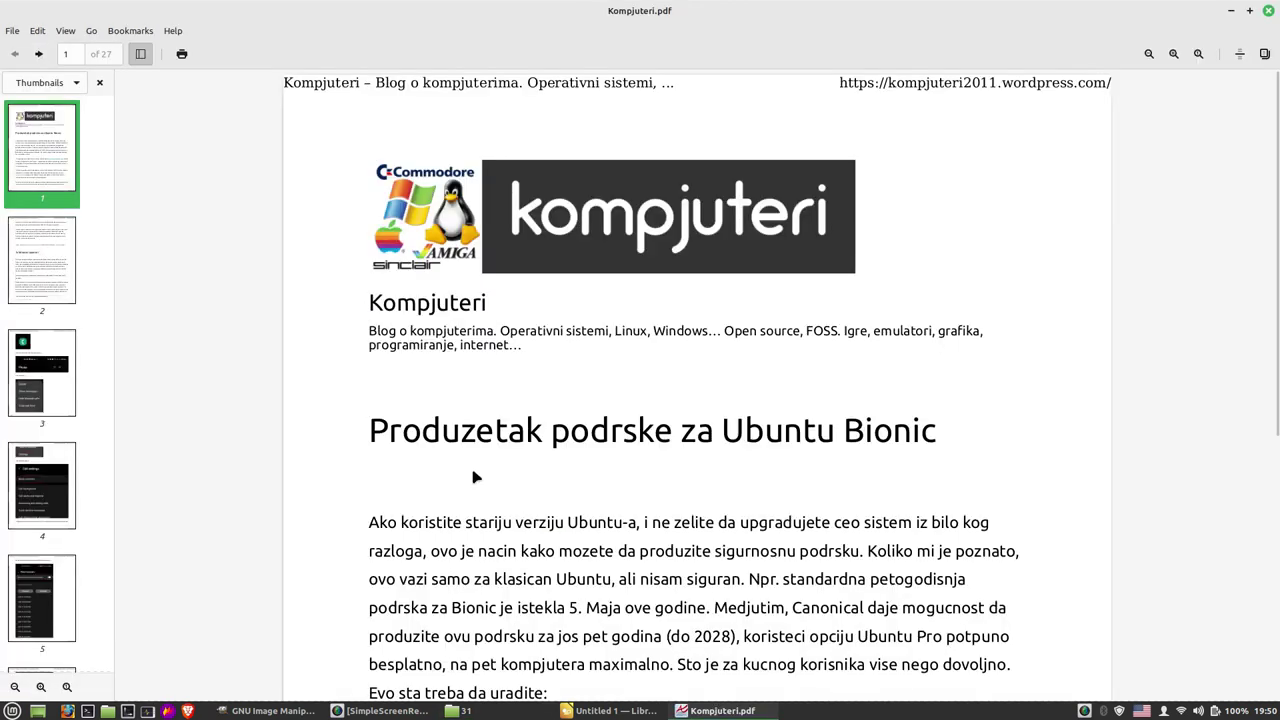
pyautogui.click(1267, 12)
pyautogui.doubleClick(390, 235)
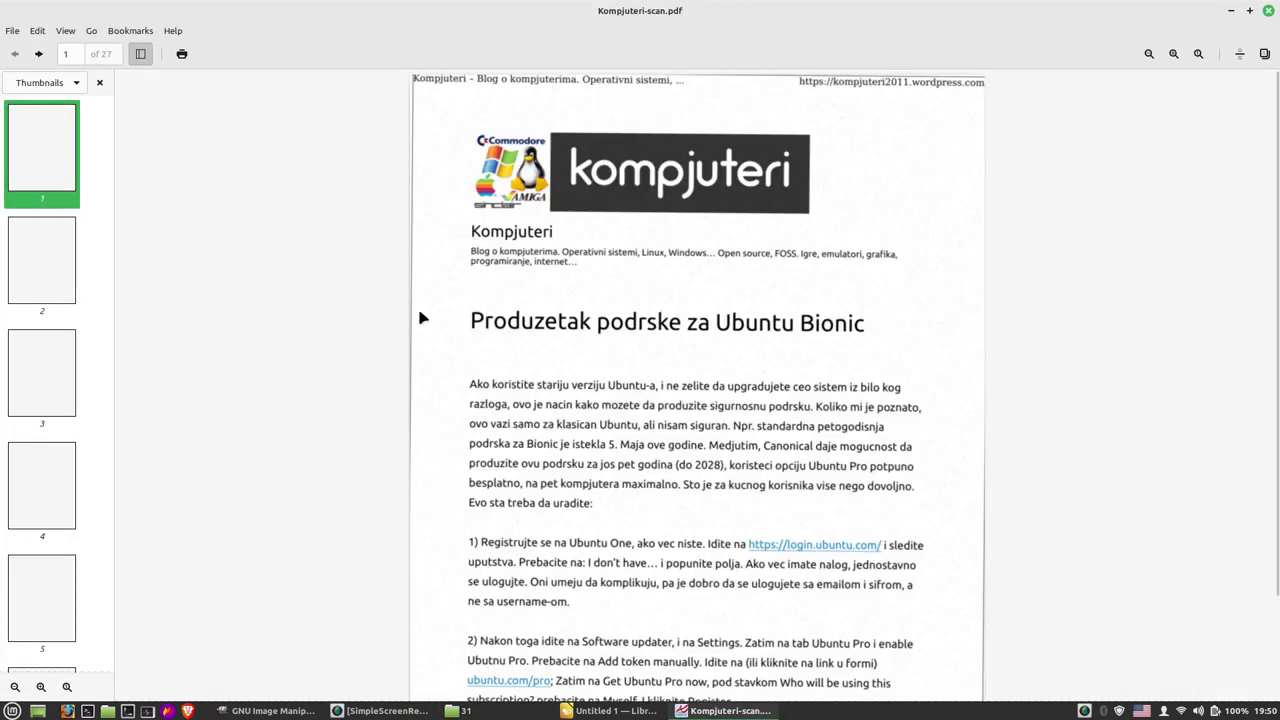
pyautogui.keyDown('ctrl'); pyautogui.scroll(3, 584, 341); pyautogui.keyUp('ctrl')
pyautogui.keyDown('ctrl'); pyautogui.scroll(-1, 584, 341); pyautogui.keyUp('ctrl')
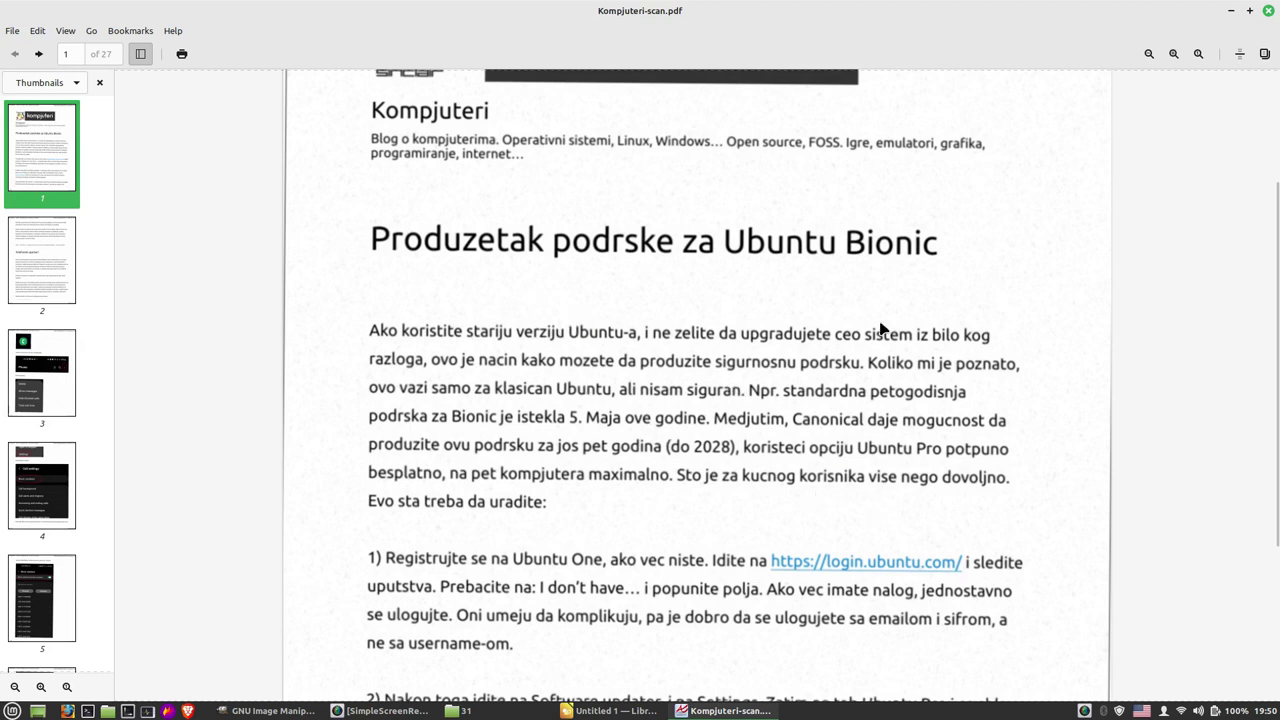
pyautogui.click(1268, 11)
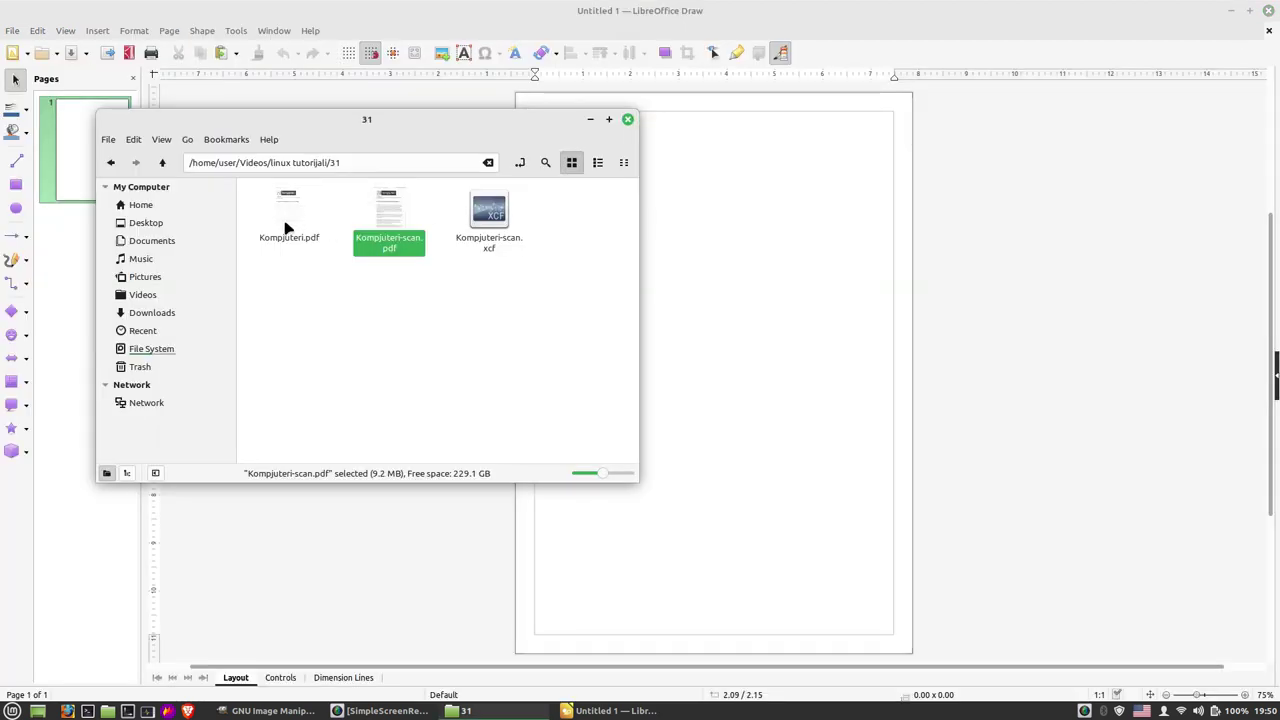
# Step: Select text in the original Kompjuteri.pdf from the heading past 'standardna', then close it and return to Draw
pyautogui.doubleClick(287, 229)
pyautogui.moveTo(388, 436)
pyautogui.mouseDown()
pyautogui.moveTo(782, 560)
pyautogui.moveTo(852, 510)
pyautogui.mouseUp()
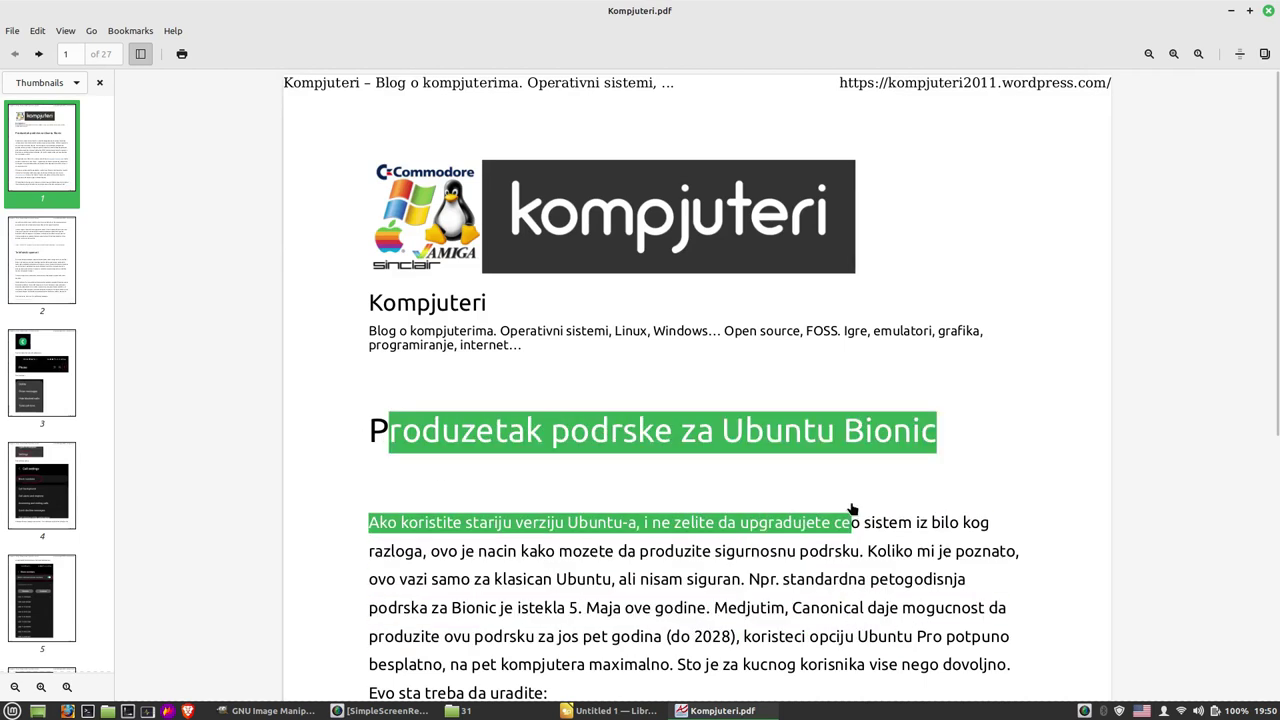
pyautogui.moveTo(852, 510); pyautogui.dragTo(870, 580)
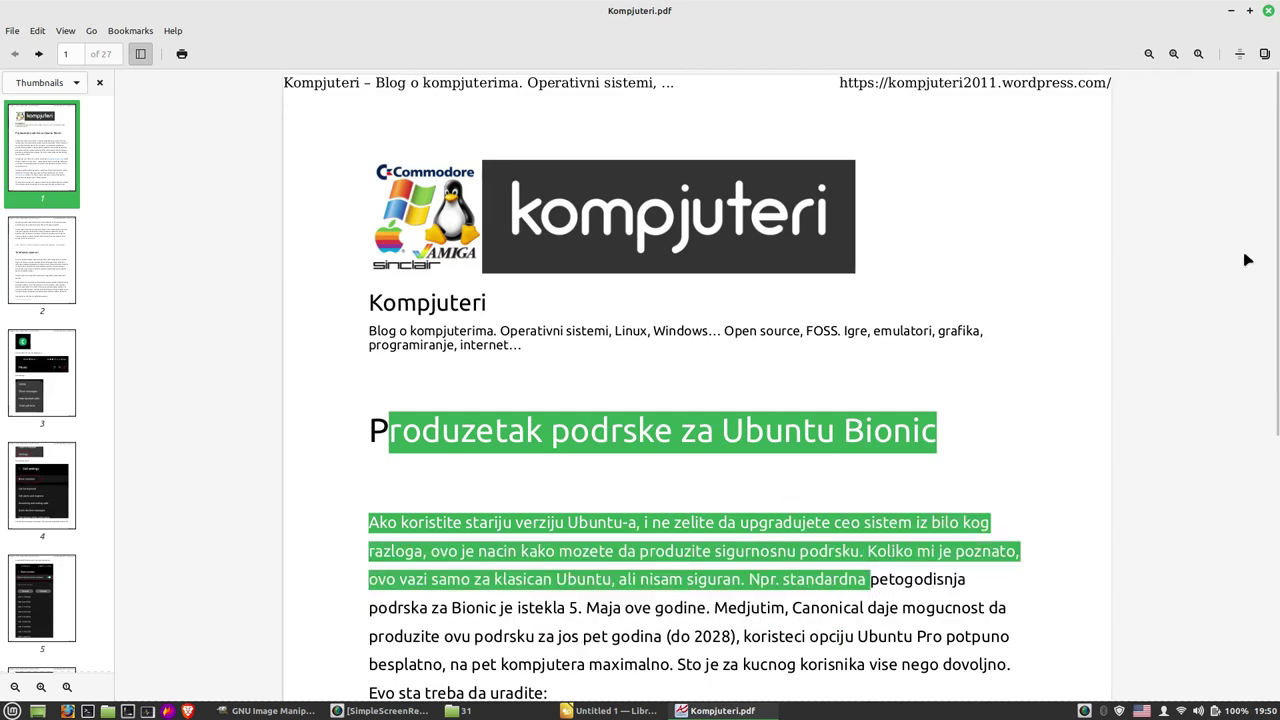
pyautogui.click(1268, 10)
pyautogui.click(957, 221)
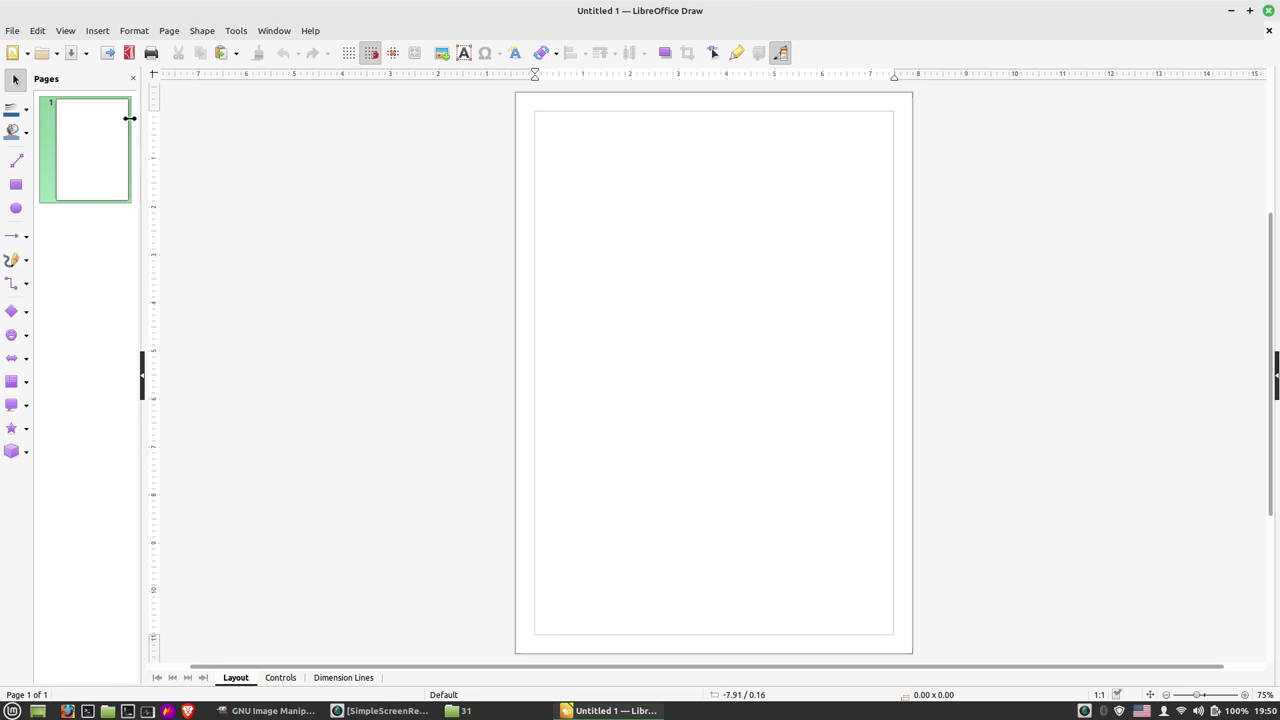
# Step: Open Kompjuteri-scan.pdf in Draw and drag a page to show each page is one image
pyautogui.click(41, 54)
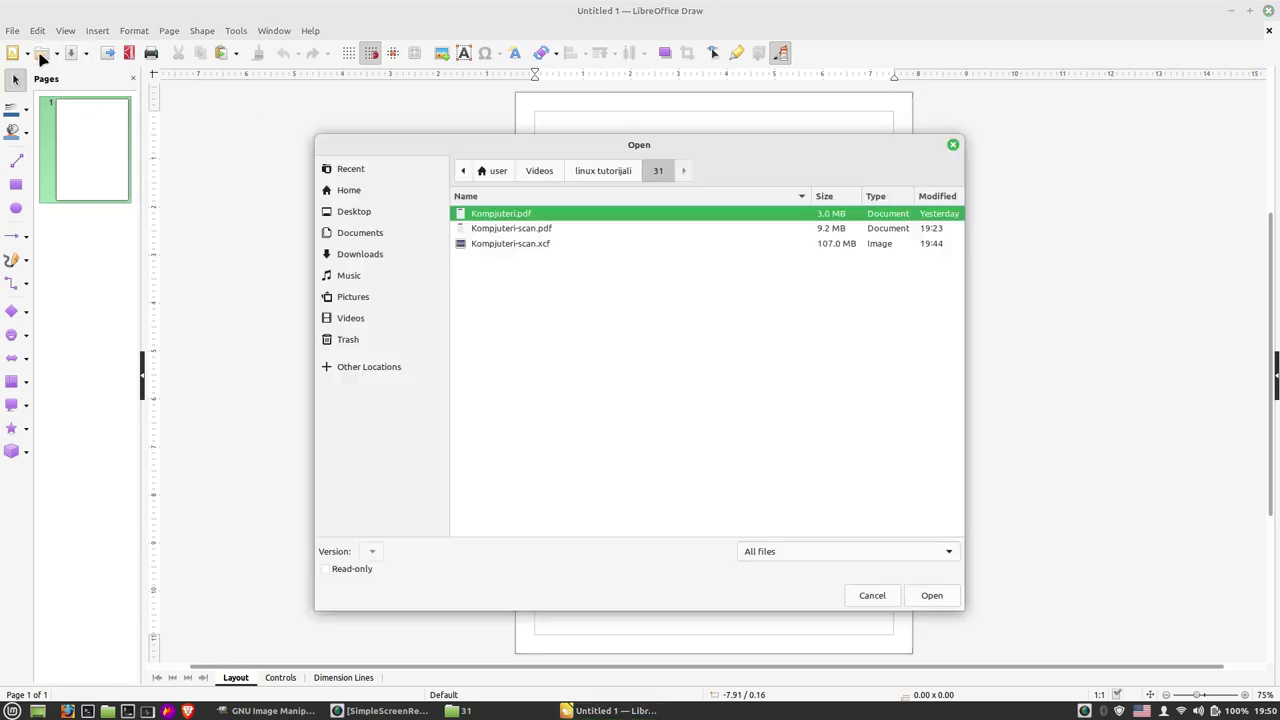
pyautogui.click(509, 234)
pyautogui.press('Return')
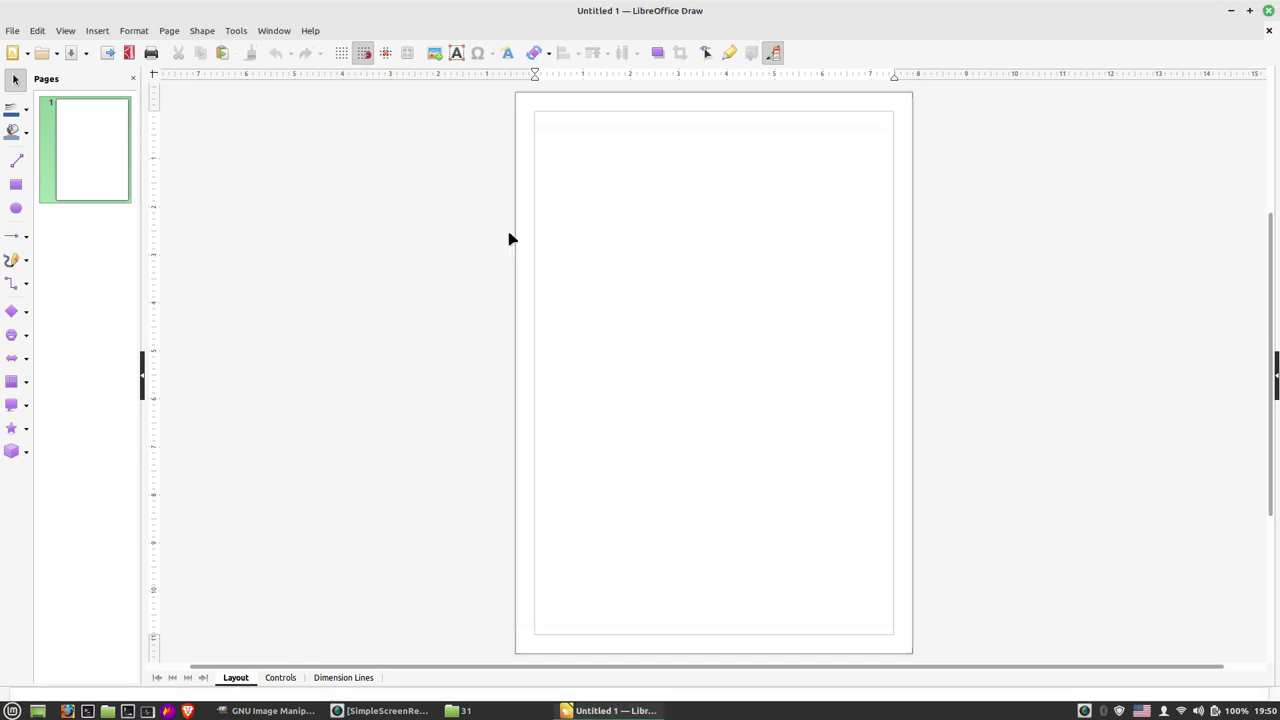
pyautogui.moveTo(628, 282)
pyautogui.mouseDown()
pyautogui.moveTo(898, 340)
pyautogui.moveTo(455, 254)
pyautogui.mouseUp()
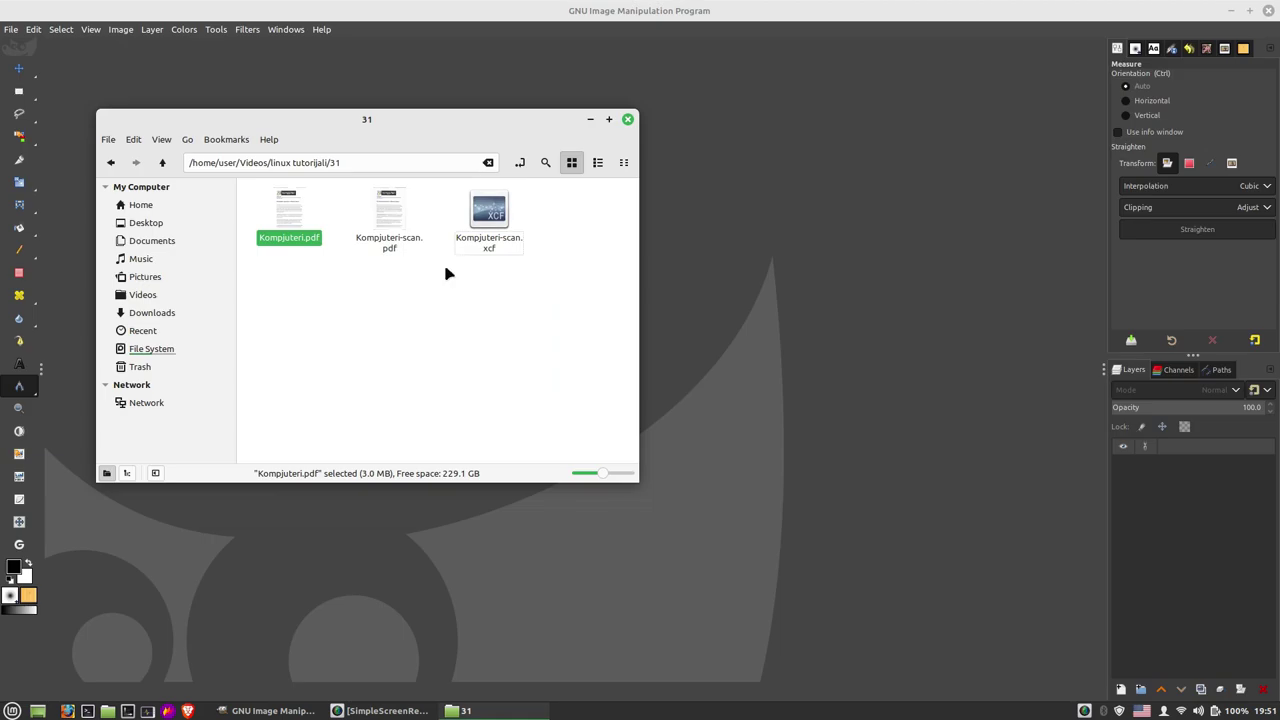
# Step: Open Kompjuteri-scan.pdf from folder 31 in Xreader
pyautogui.doubleClick(388, 222)
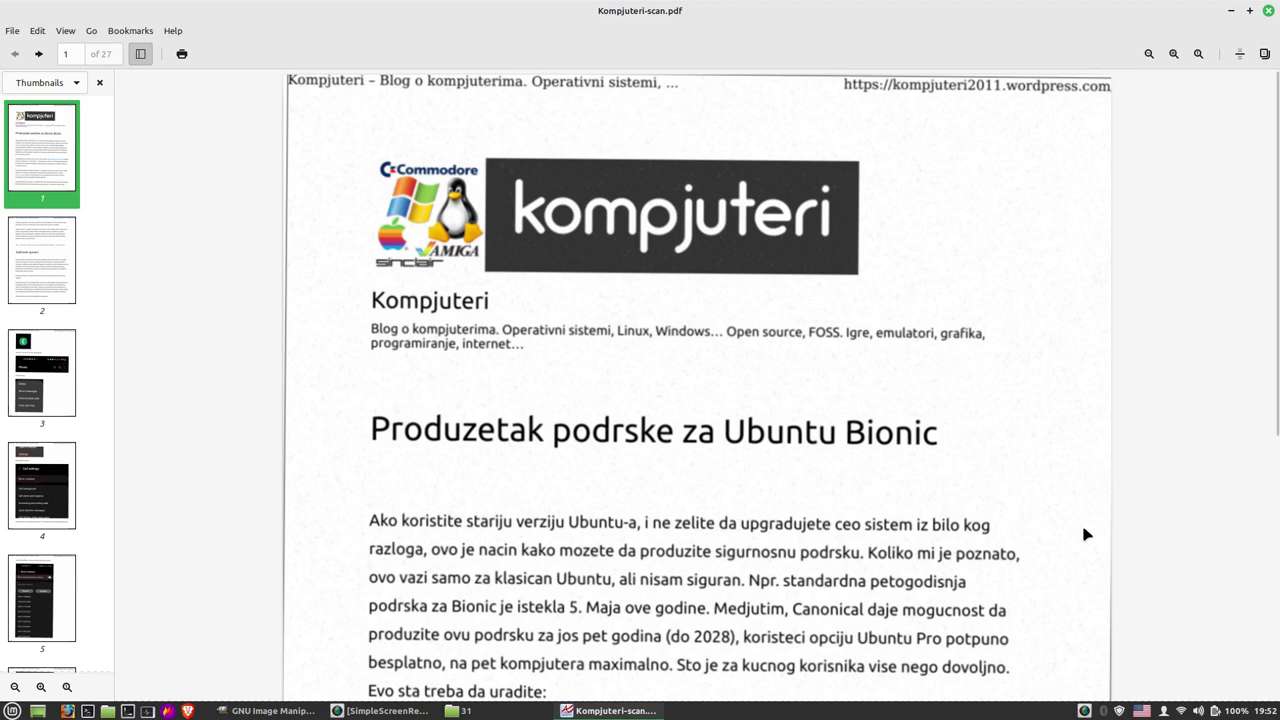
pyautogui.moveTo(57, 389)
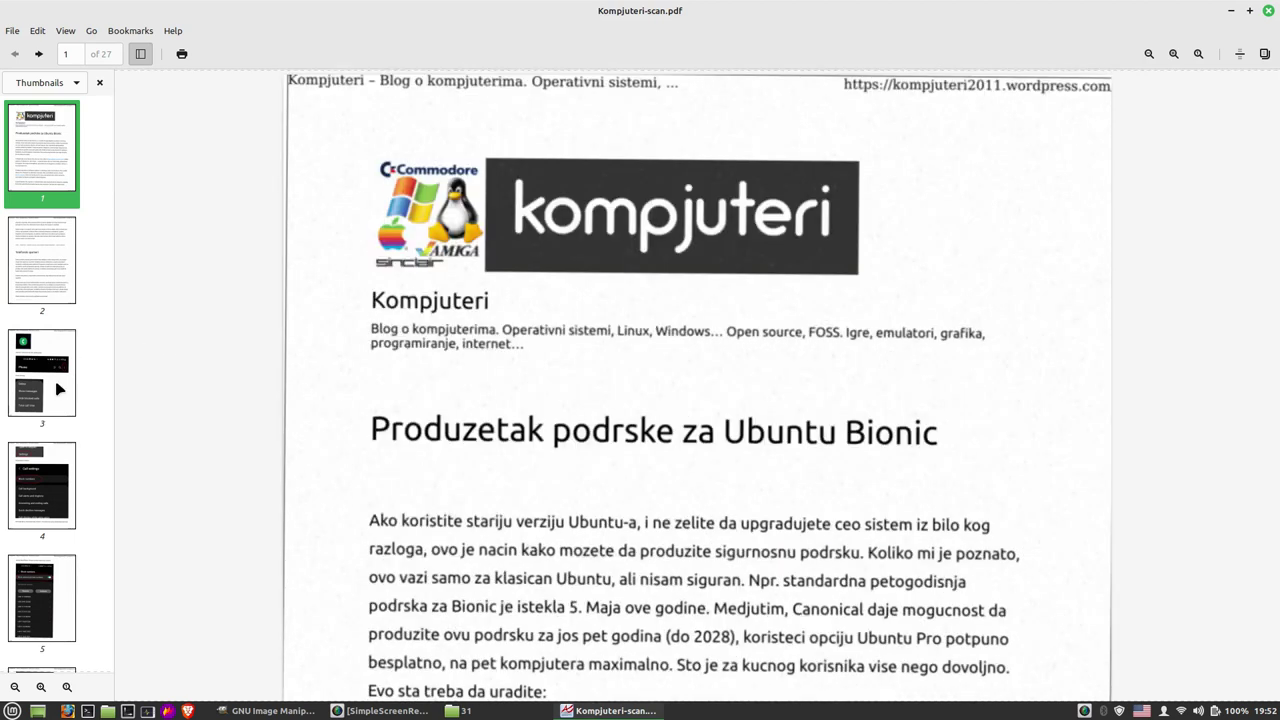
# Step: Scroll through the scan's first page, 'Produzetak podrske za Ubuntu Bionic', then close Xreader
pyautogui.scroll(-3, 428, 451)
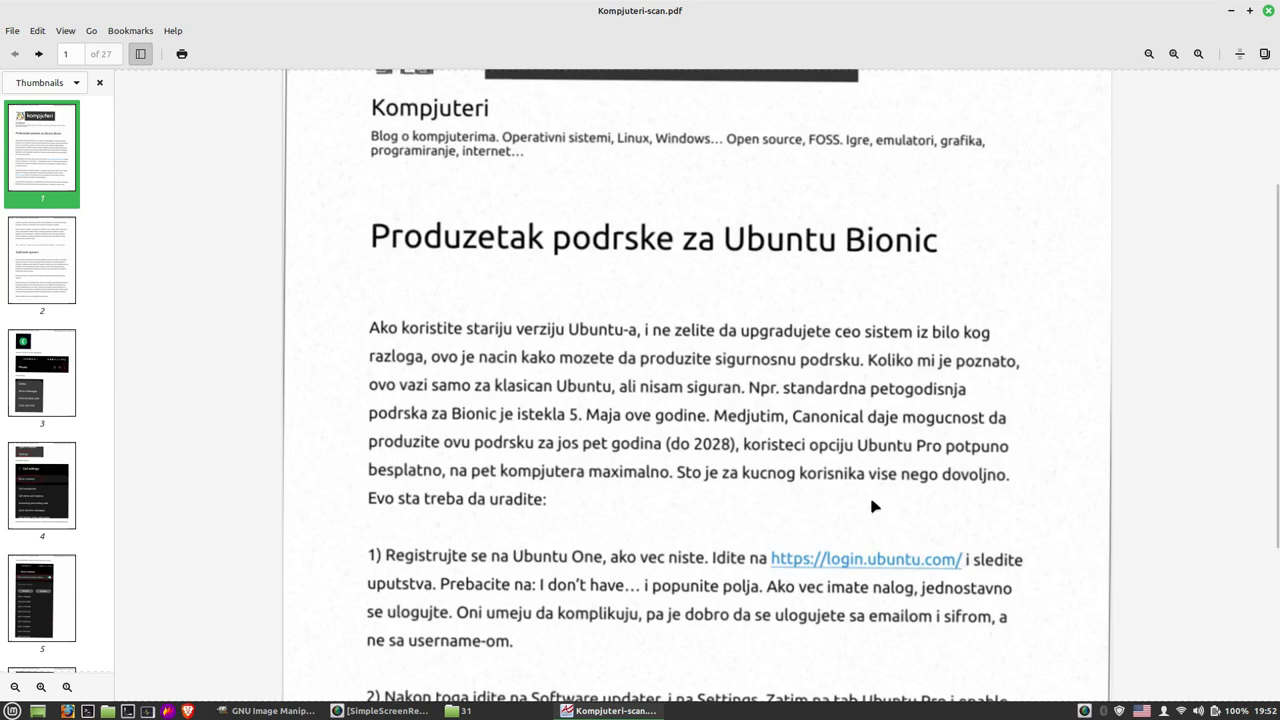
pyautogui.scroll(-4, 600, 451)
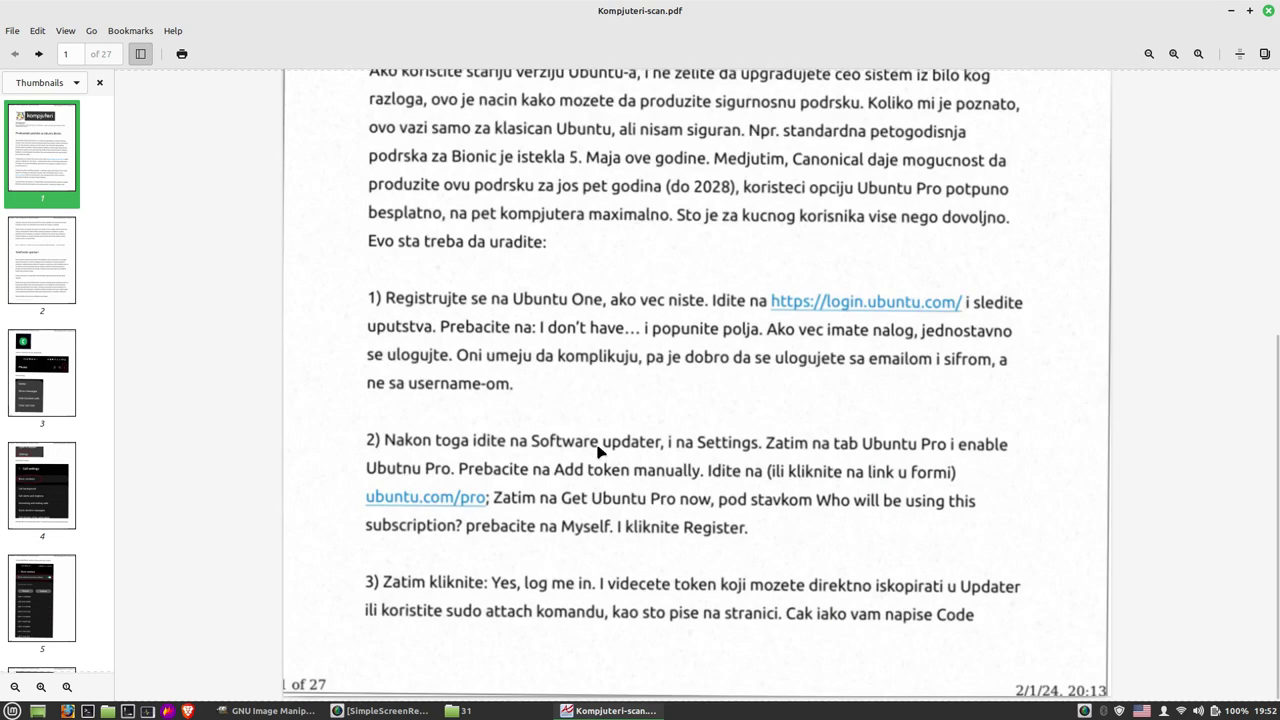
pyautogui.scroll(3, 600, 452)
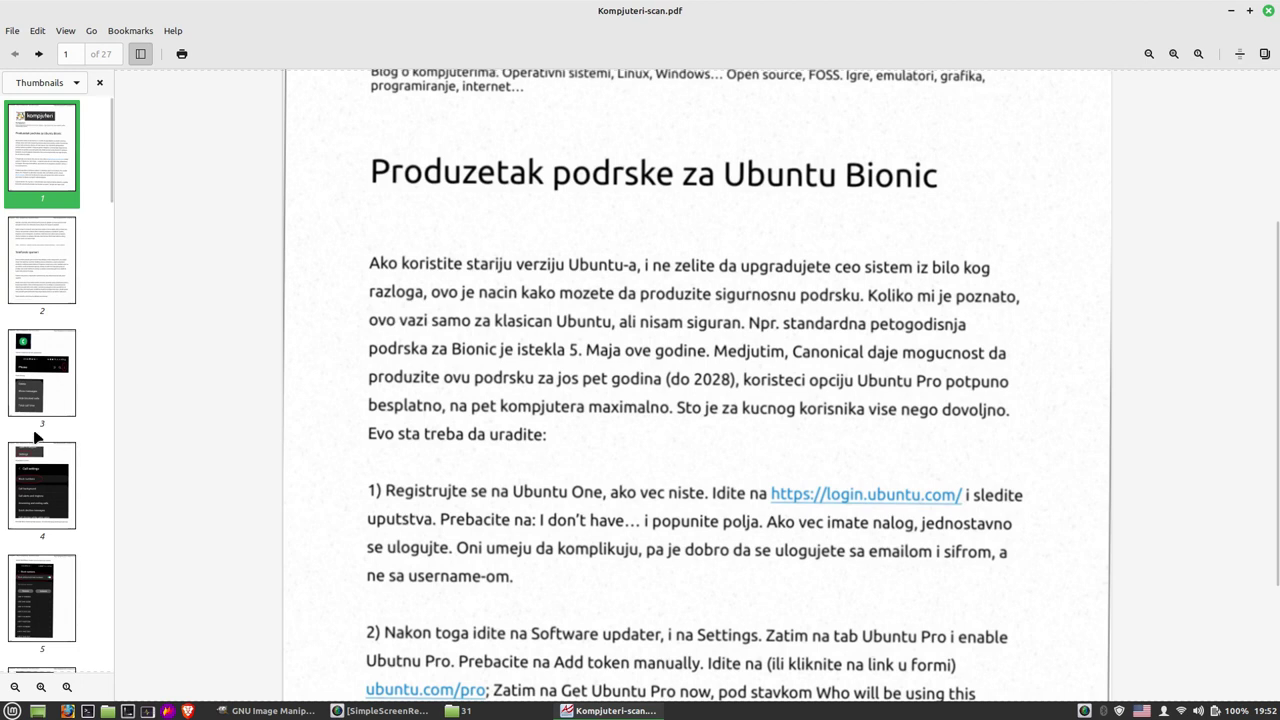
pyautogui.scroll(-10, 40, 400)
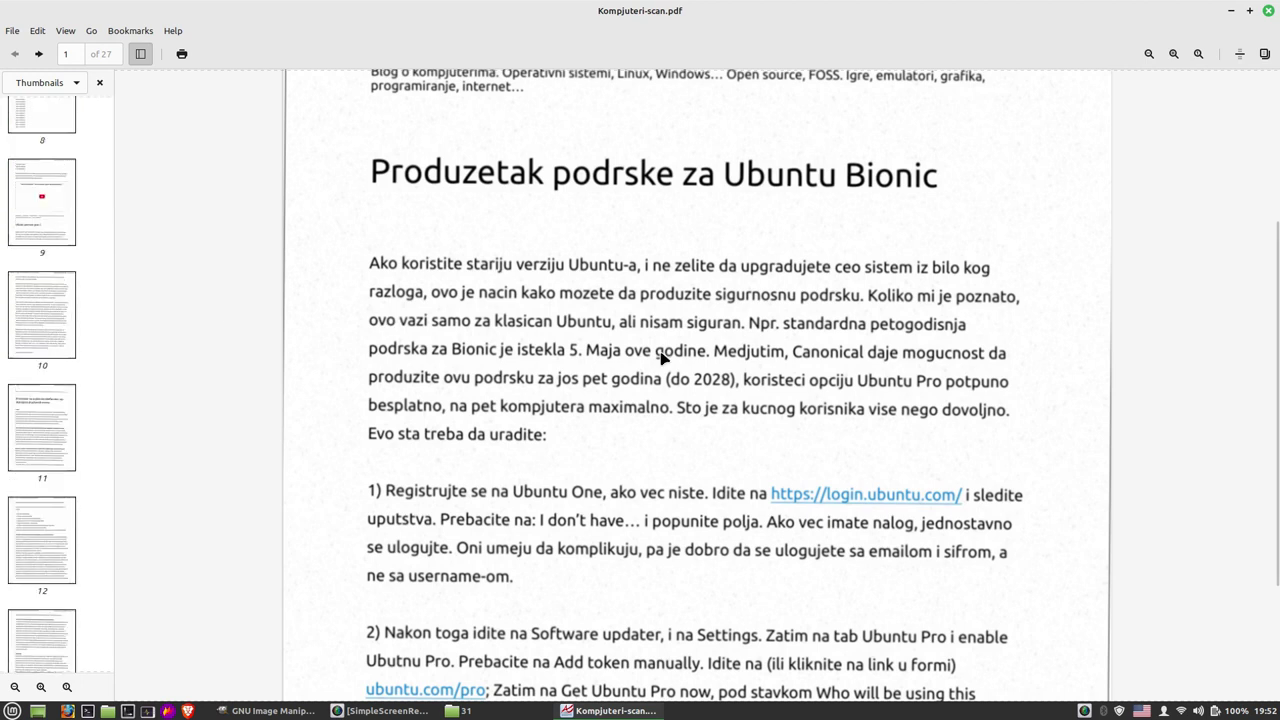
pyautogui.scroll(3, 78, 400)
pyautogui.scroll(3, 76, 399)
pyautogui.scroll(2, 74, 398)
pyautogui.scroll(2, 72, 397)
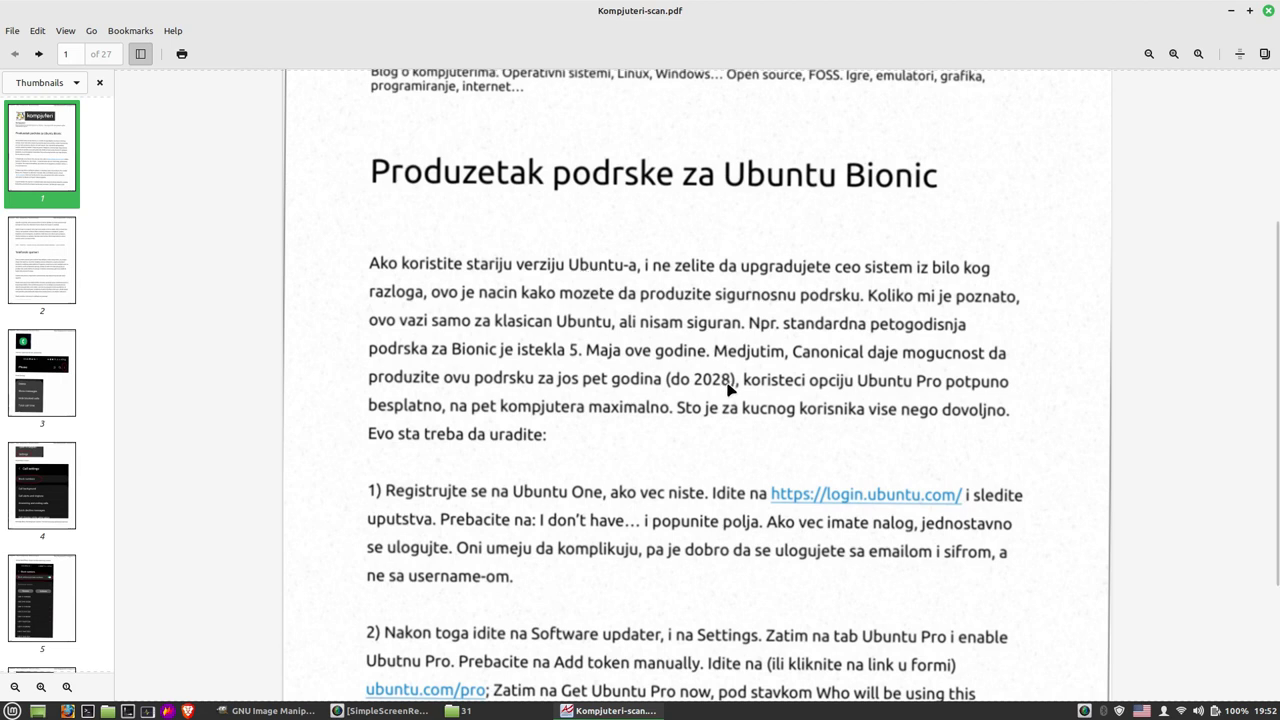
pyautogui.scroll(5, 610, 330)
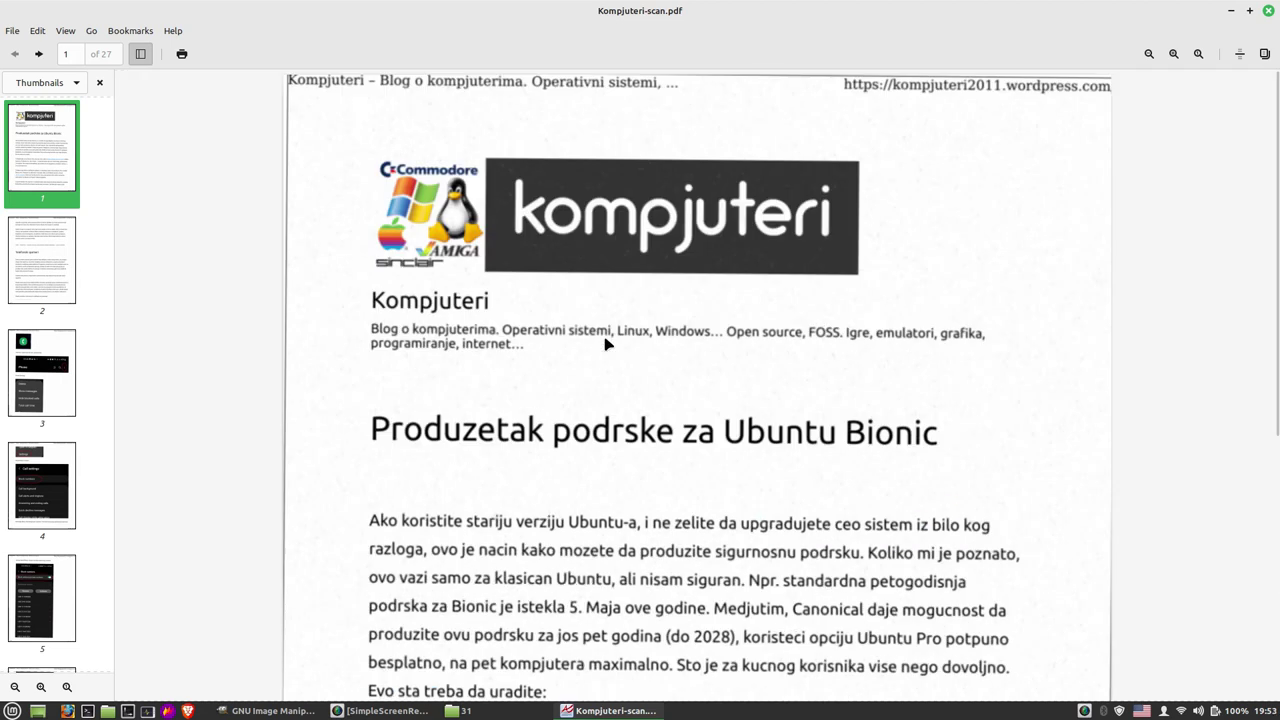
pyautogui.click(1269, 11)
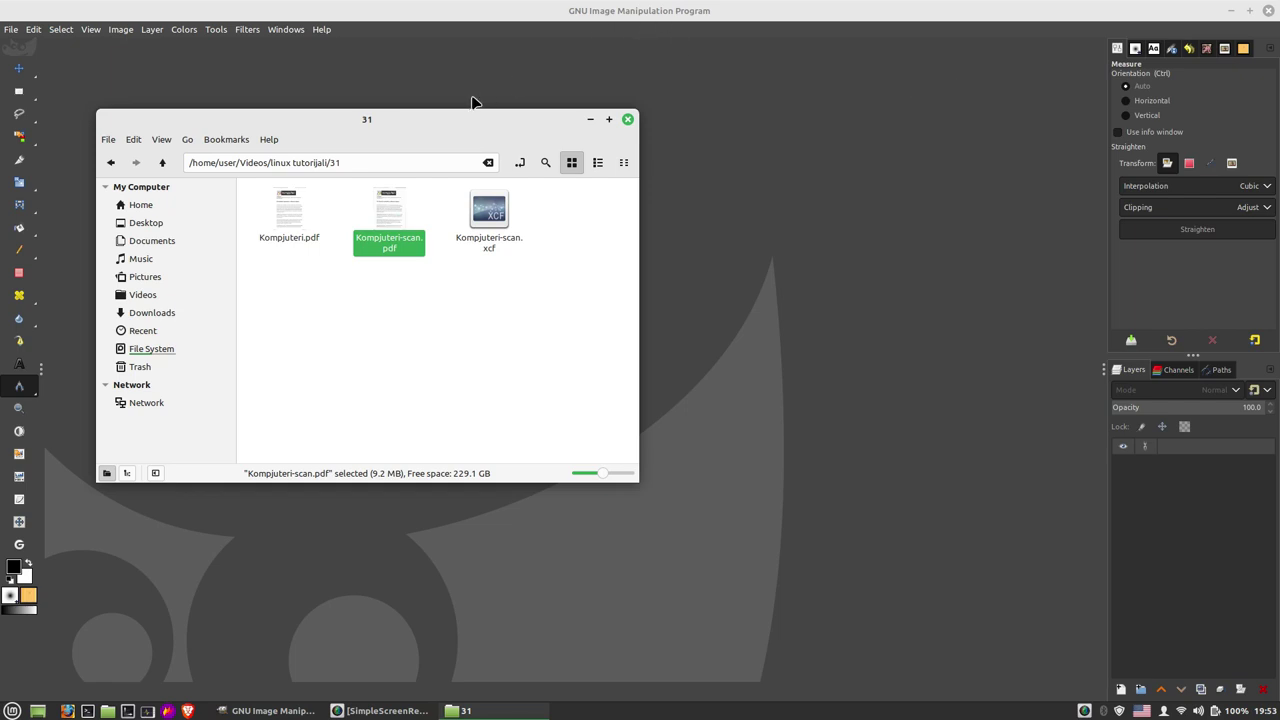
# Step: Move the folder window aside and delete the old Kompjuteri-scan.xcf
pyautogui.moveTo(449, 120); pyautogui.dragTo(818, 122)
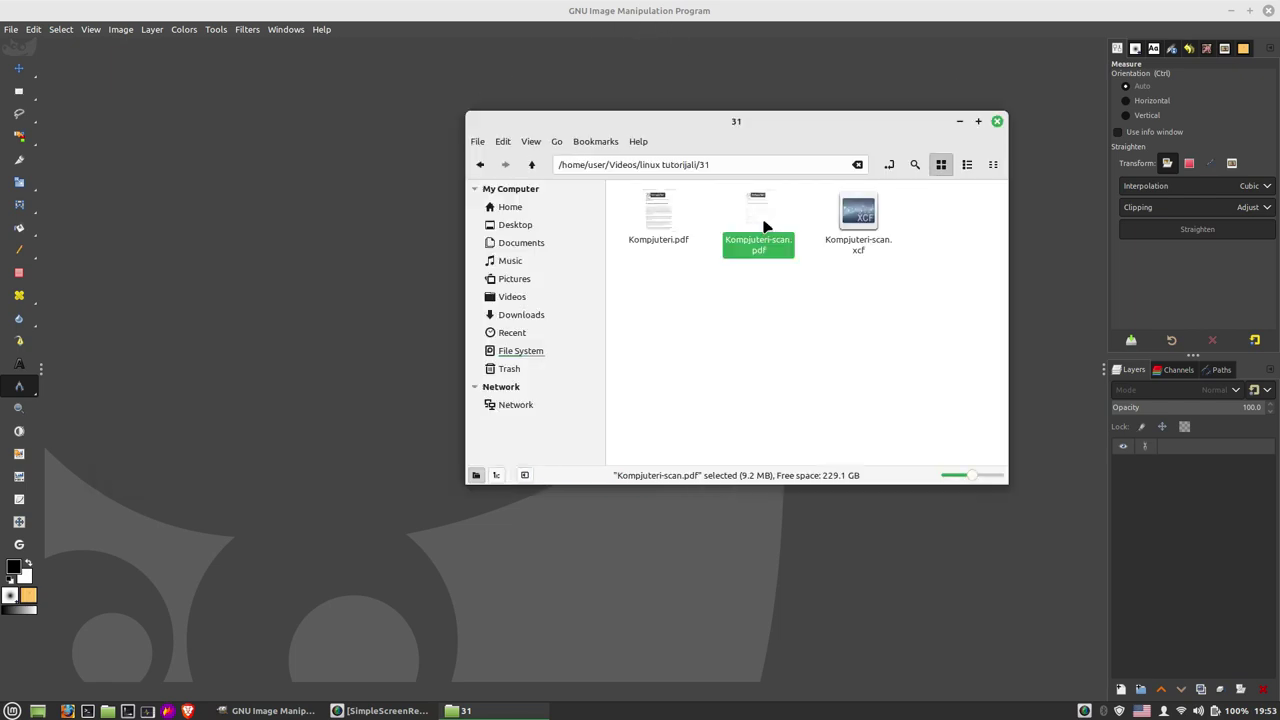
pyautogui.rightClick(820, 230)
pyautogui.press('Delete')
# Step: Drop Kompjuteri-scan.pdf into GIMP and select the default 1-27 page range
pyautogui.moveTo(768, 218); pyautogui.dragTo(214, 241)
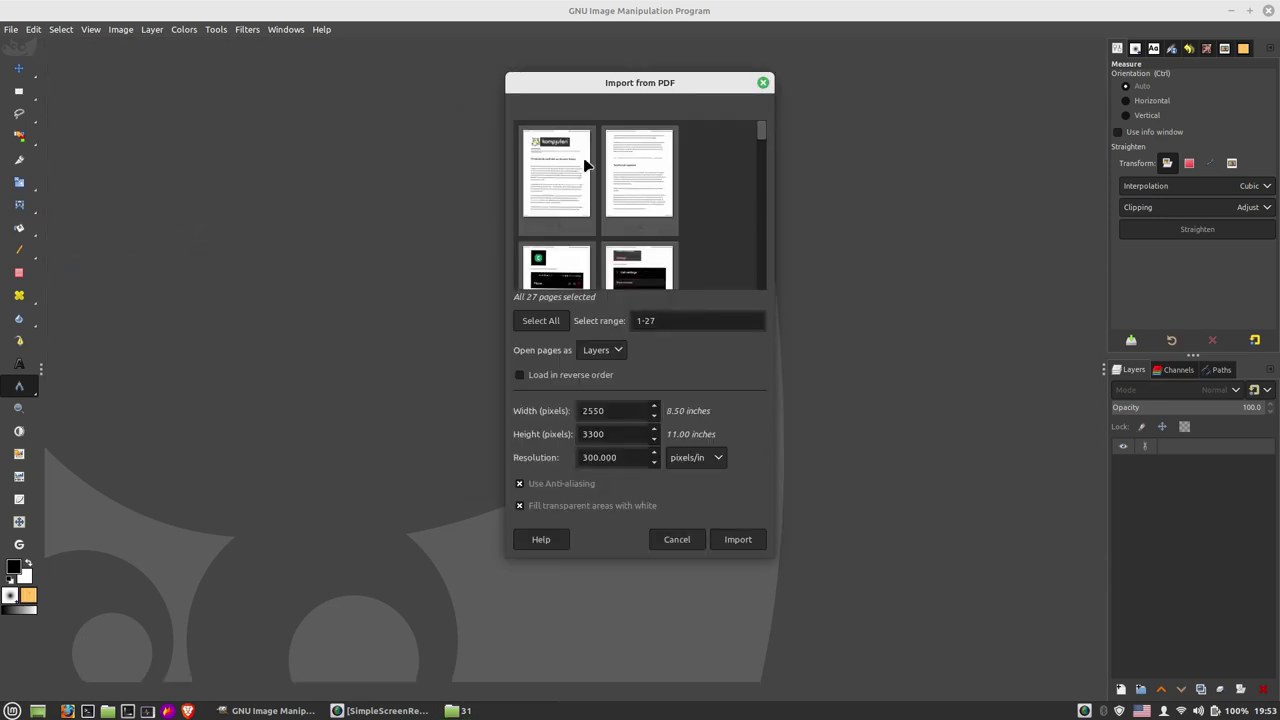
pyautogui.moveTo(664, 322); pyautogui.dragTo(622, 323)
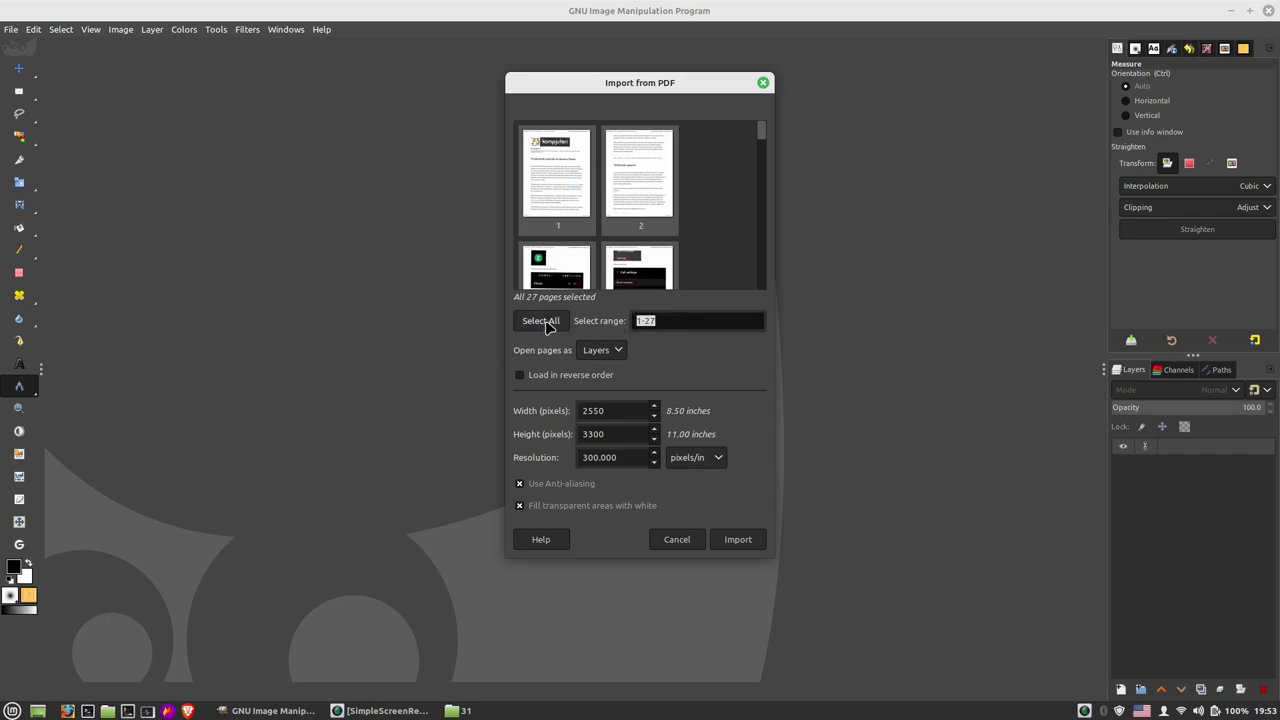
pyautogui.scroll(-2, 700, 233)
pyautogui.scroll(2, 700, 233)
# Step: Try selecting pages 2, 3 and 4 individually in the import page thumbnails
pyautogui.click(657, 161)
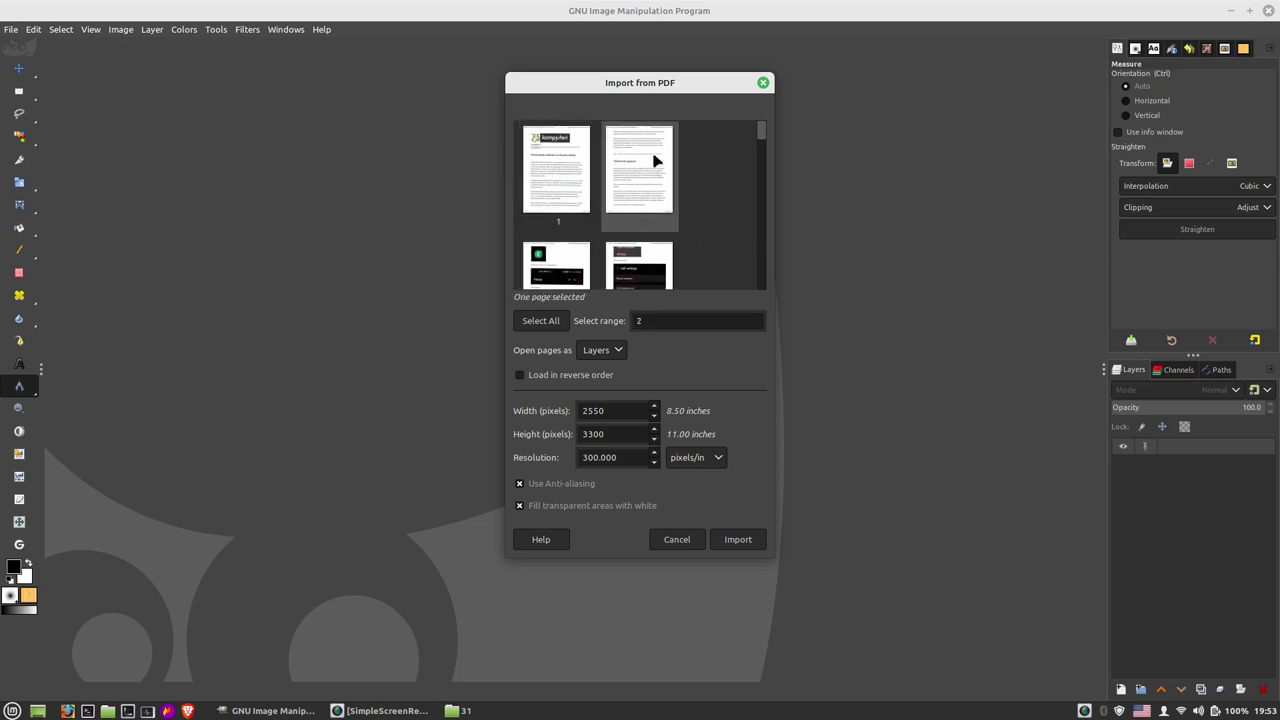
pyautogui.scroll(-2, 655, 266)
pyautogui.click(574, 226)
pyautogui.keyDown('shift'); pyautogui.click(655, 220); pyautogui.keyUp('shift')
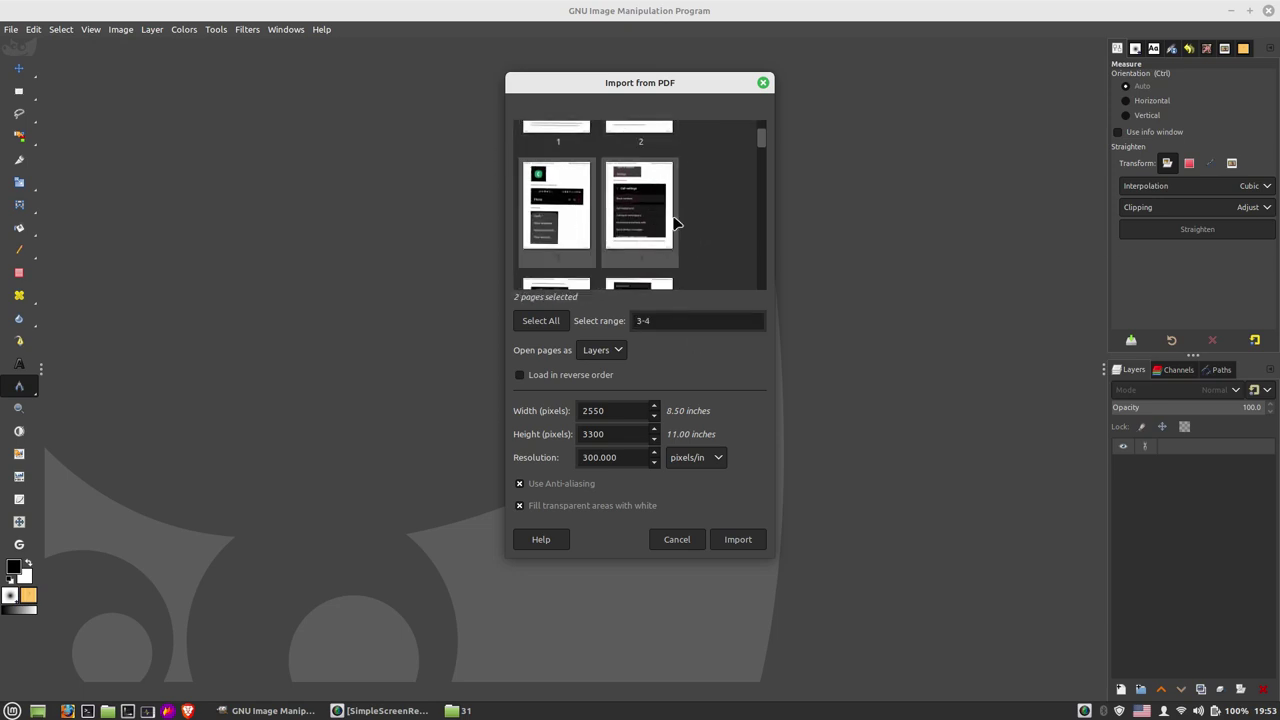
pyautogui.scroll(-2, 676, 224)
pyautogui.click(666, 237)
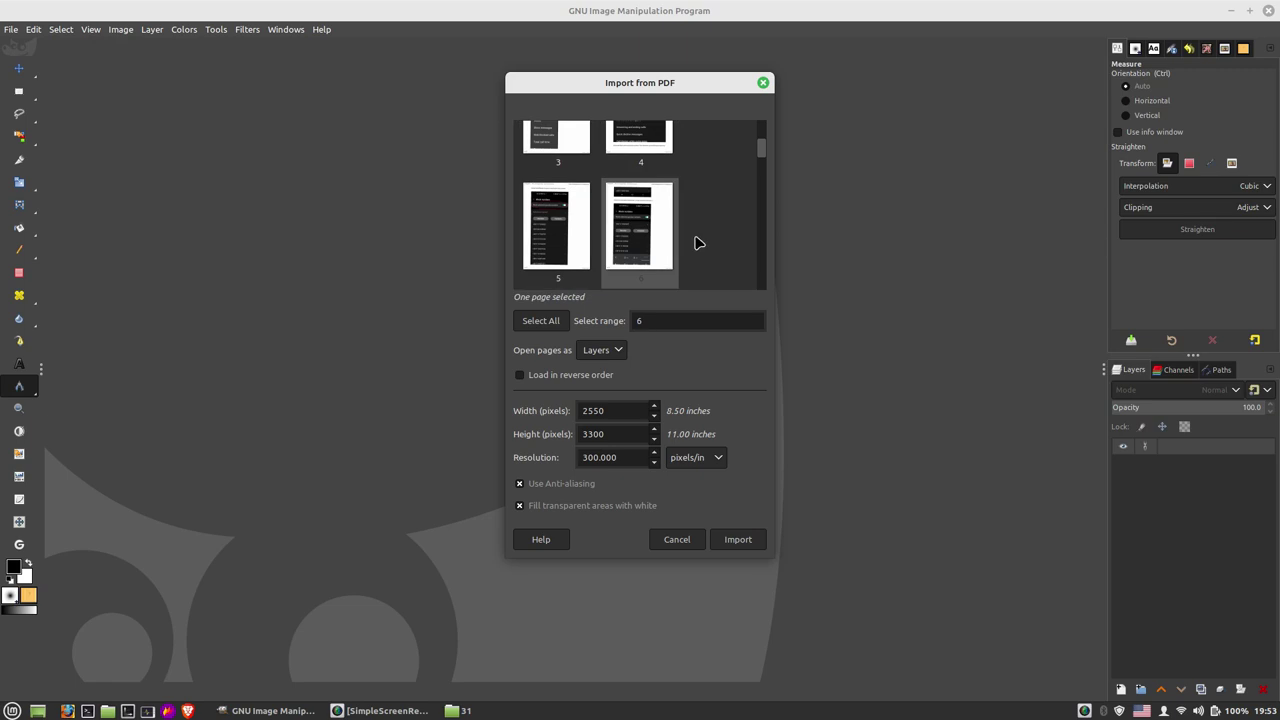
pyautogui.scroll(2, 694, 240)
# Step: Select pages 2-4 in the thumbnails and add page 6
pyautogui.click(641, 193)
pyautogui.scroll(-1, 614, 220)
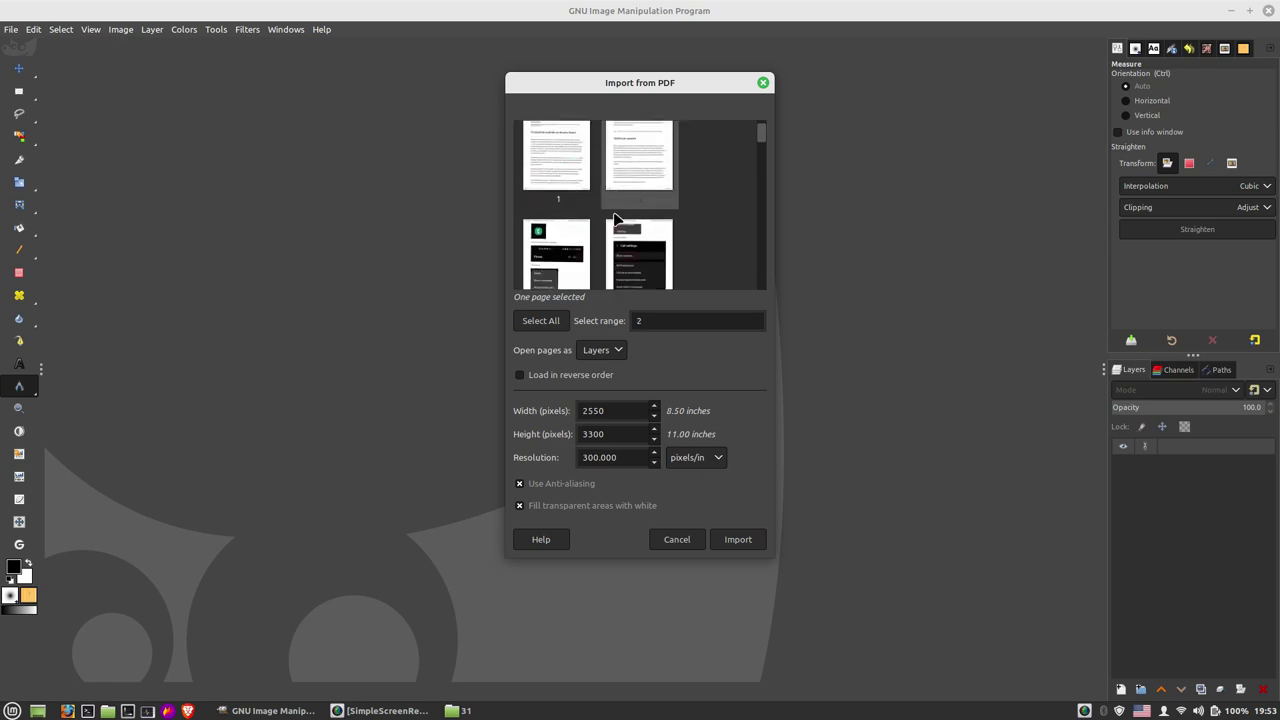
pyautogui.scroll(-1, 550, 268)
pyautogui.keyDown('shift'); pyautogui.click(661, 247); pyautogui.keyUp('shift')
pyautogui.scroll(-1, 661, 247)
pyautogui.keyDown('shift'); pyautogui.click(657, 251); pyautogui.keyUp('shift')
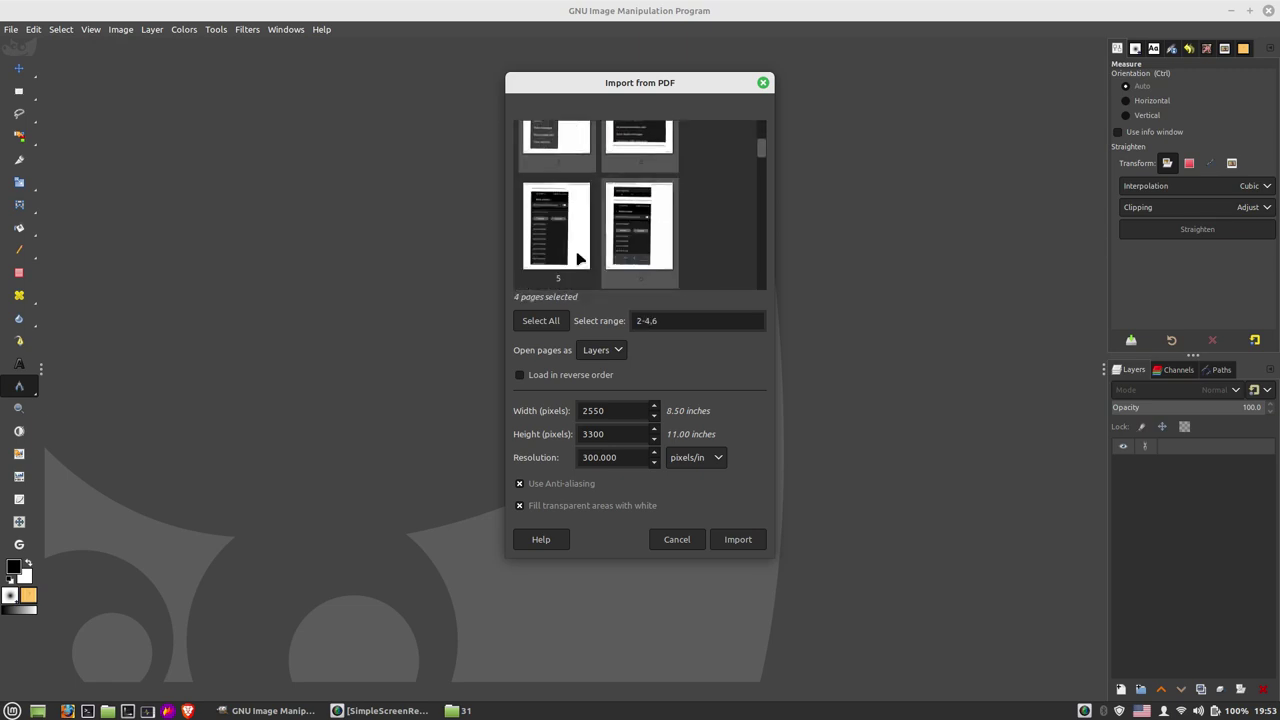
pyautogui.scroll(-1, 706, 248)
pyautogui.scroll(2, 706, 248)
# Step: Clear the selection and select pages 1 through 4 so the range reads 1-4
pyautogui.click(710, 247)
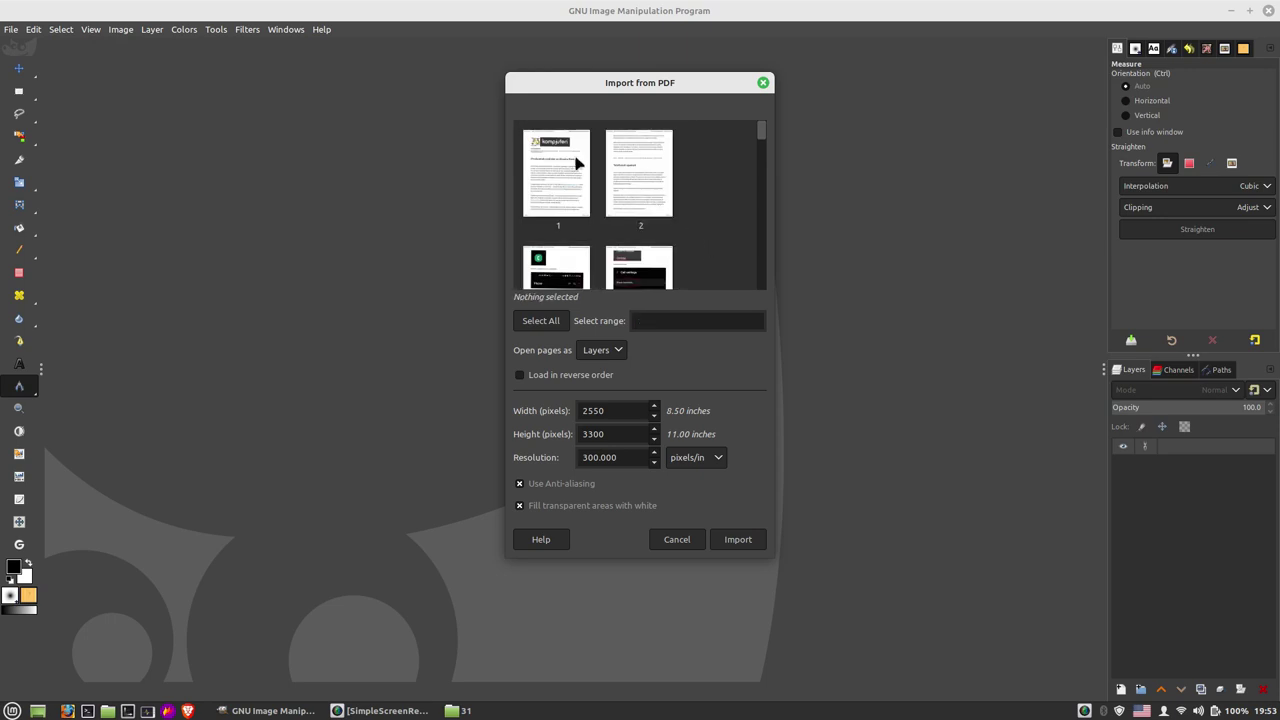
pyautogui.click(548, 178)
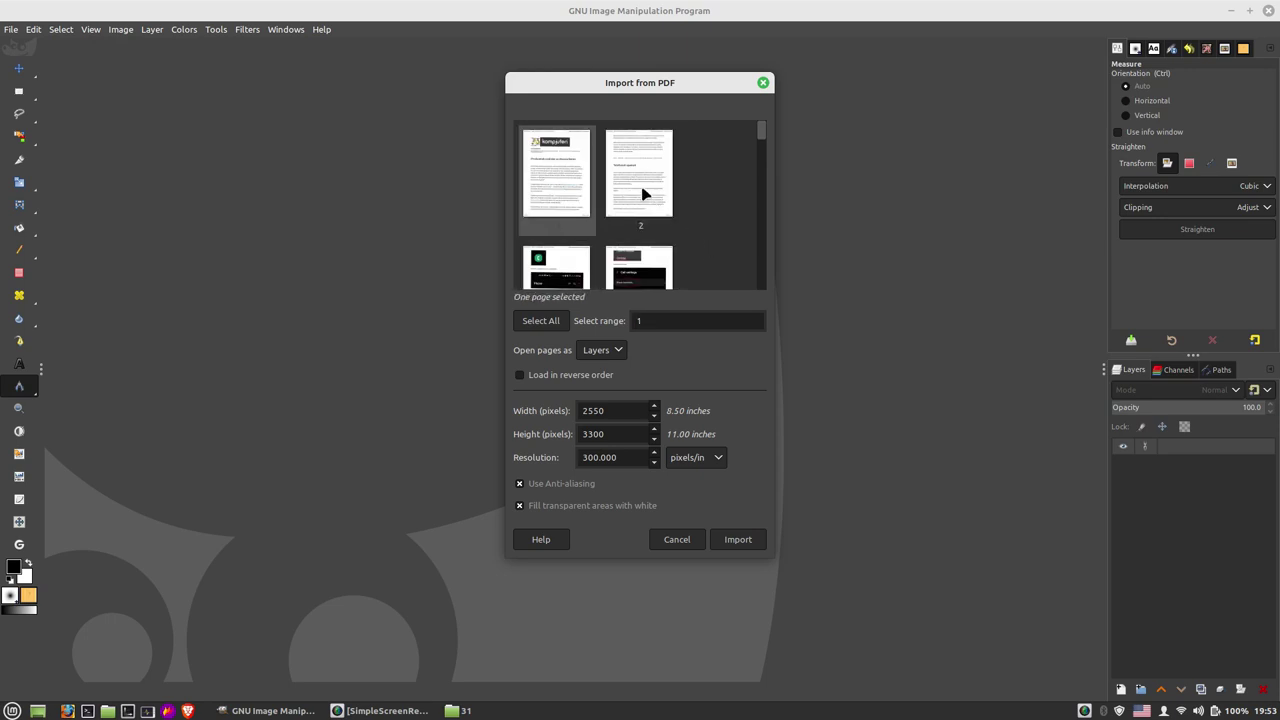
pyautogui.keyDown('shift'); pyautogui.click(643, 194); pyautogui.keyUp('shift')
pyautogui.scroll(-1, 643, 200)
pyautogui.keyDown('shift'); pyautogui.click(570, 247); pyautogui.keyUp('shift')
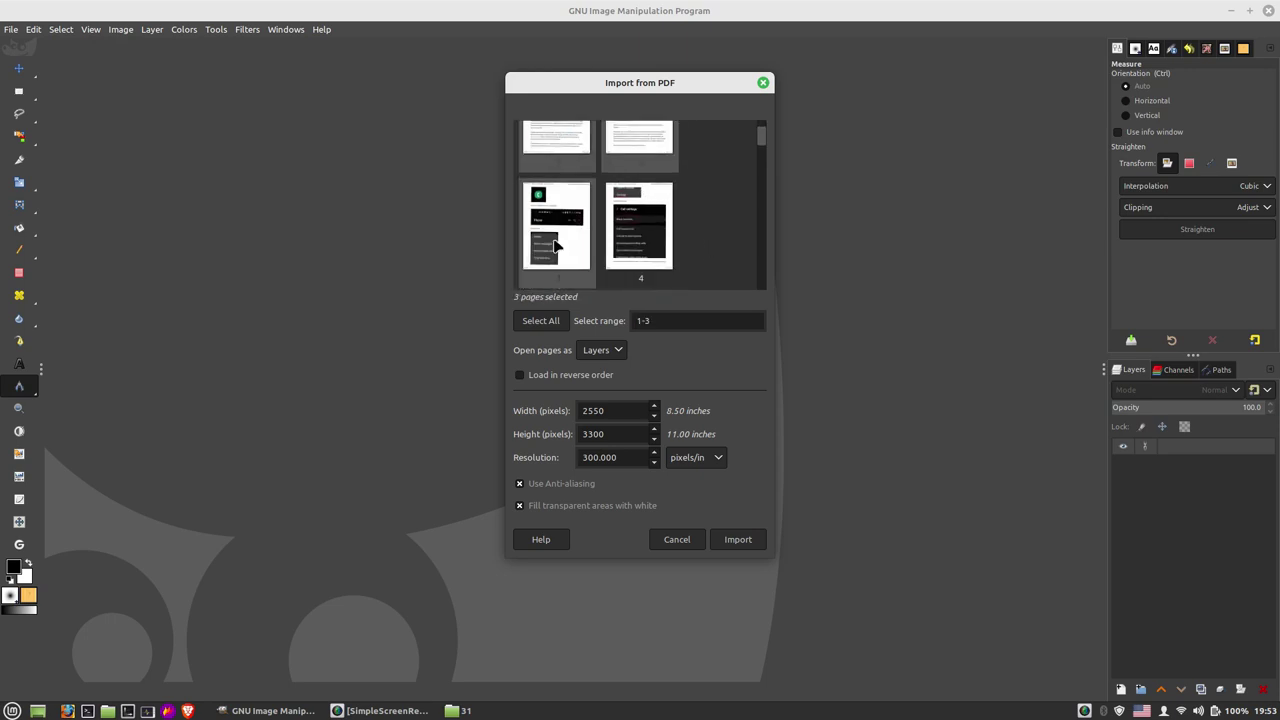
pyautogui.keyDown('shift'); pyautogui.click(624, 244); pyautogui.keyUp('shift')
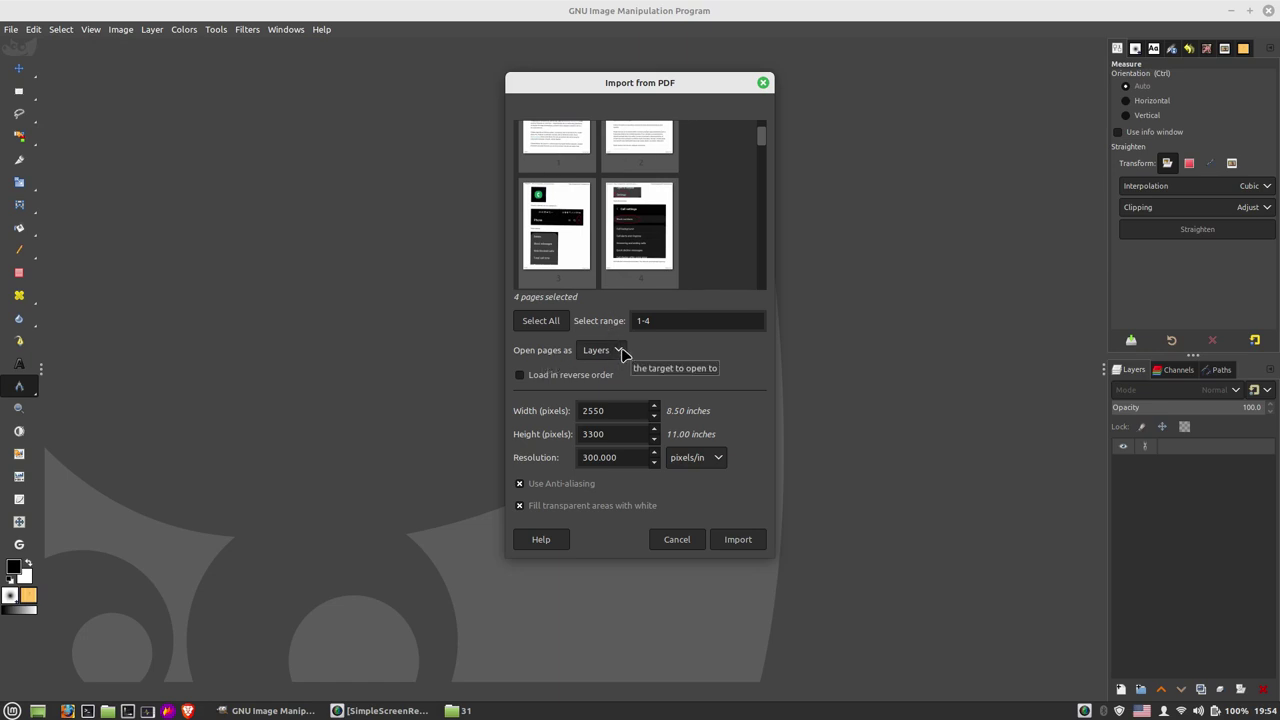
pyautogui.click(620, 352)
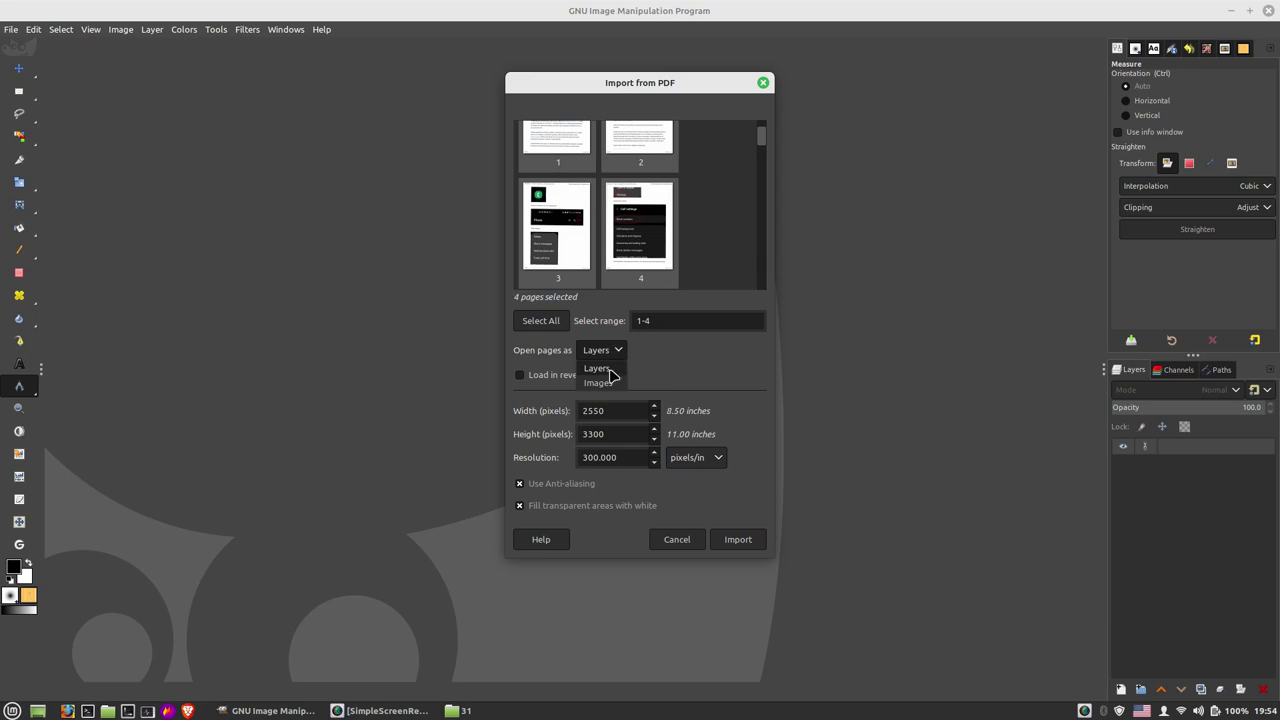
pyautogui.click(610, 369)
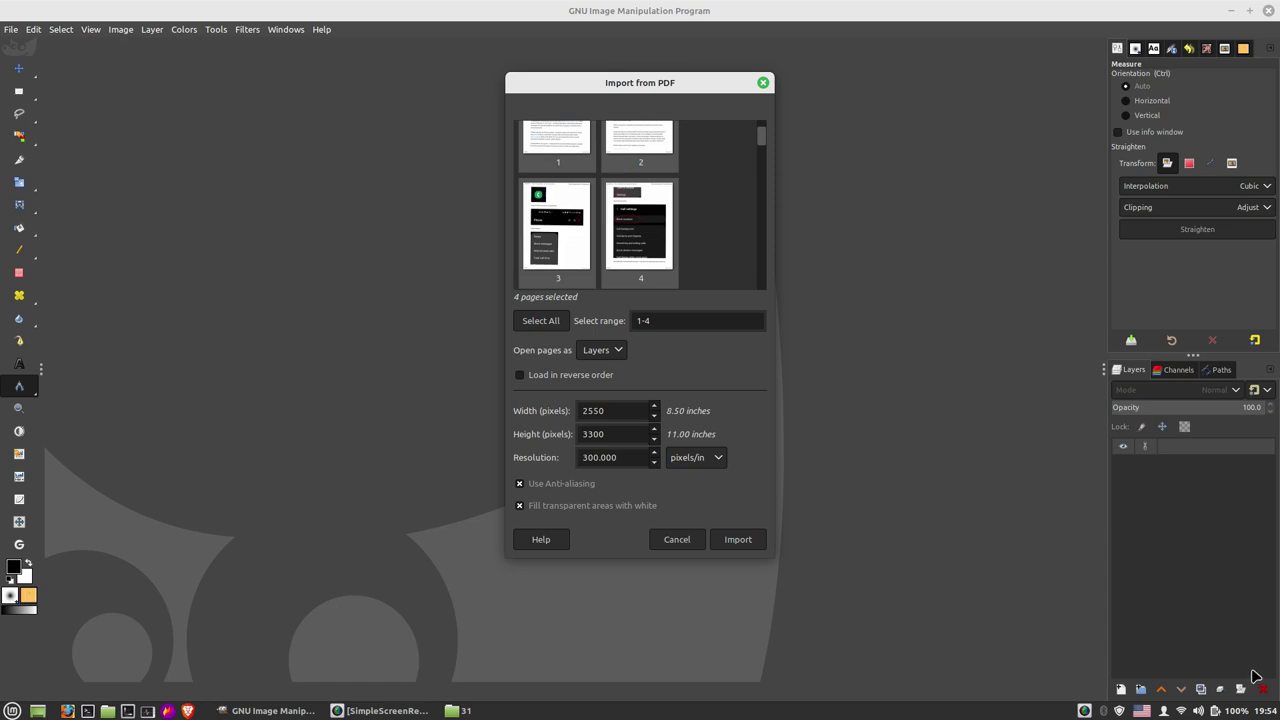
# Step: Change the import resolution to 100, then 200 pixels/in, and import pages 1-4 as layers
pyautogui.click(525, 378)
pyautogui.tripleClick(623, 458)
pyautogui.write('100')
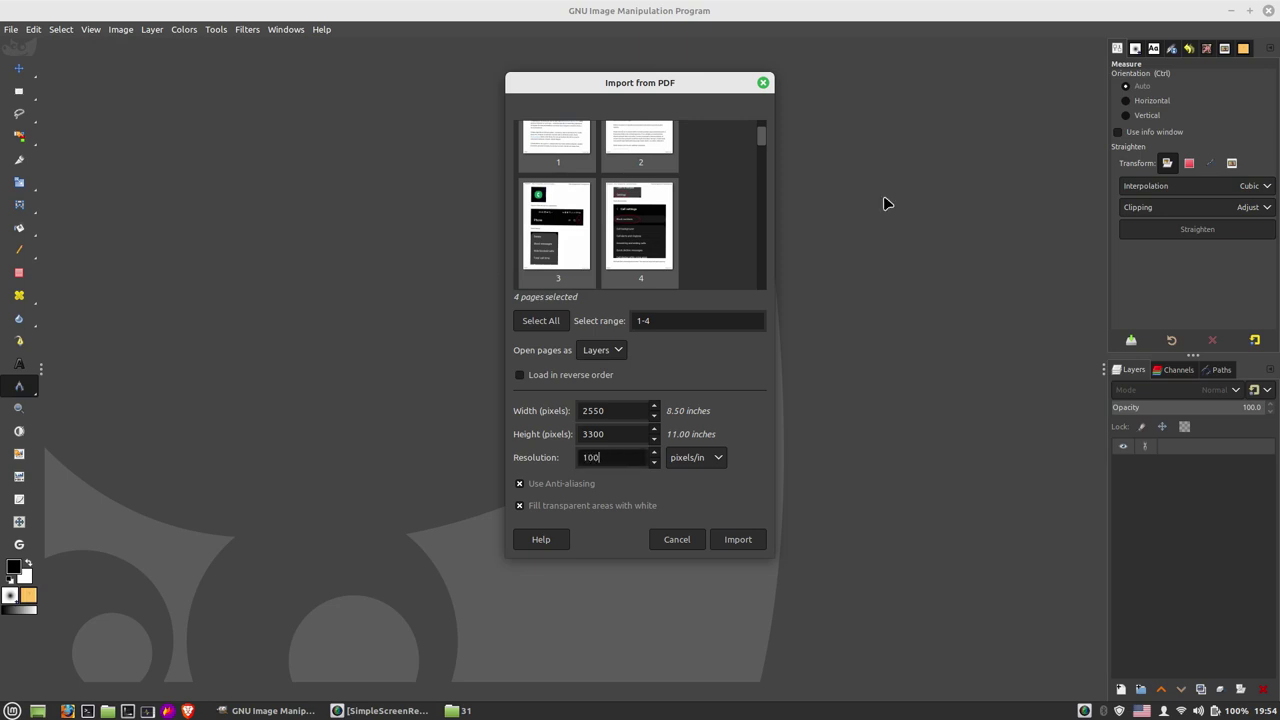
pyautogui.click(618, 434)
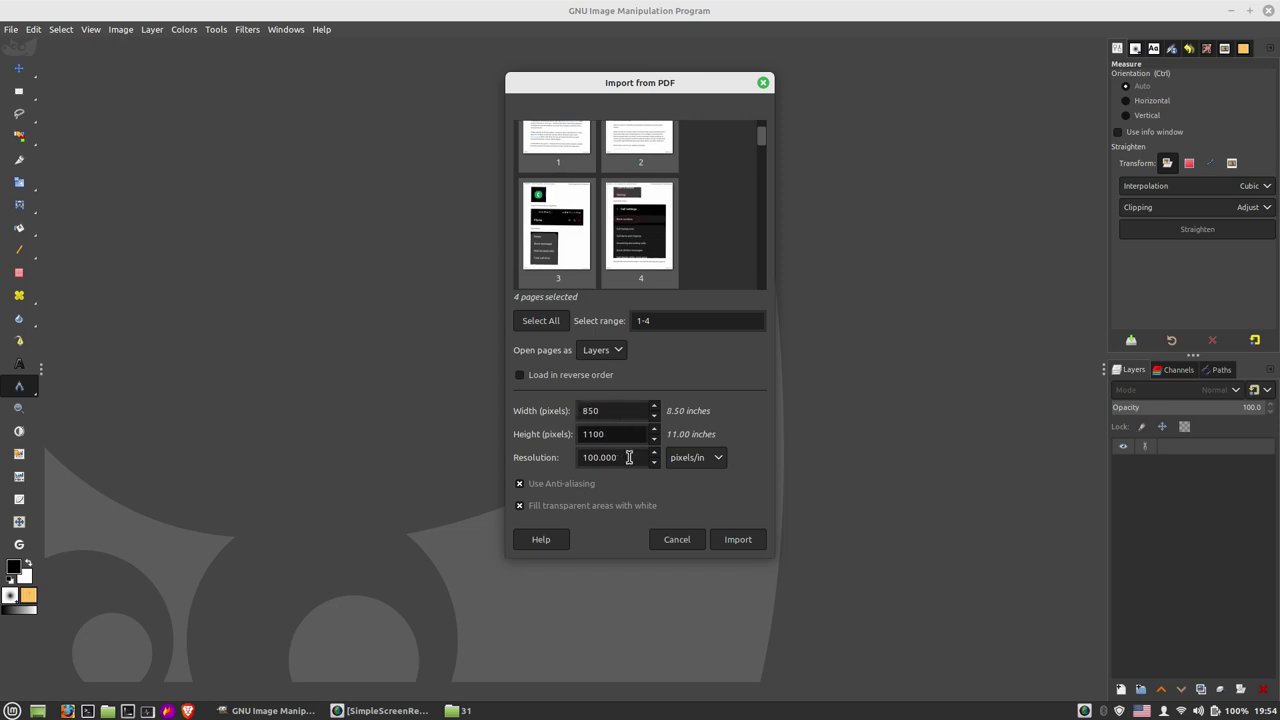
pyautogui.doubleClick(629, 457)
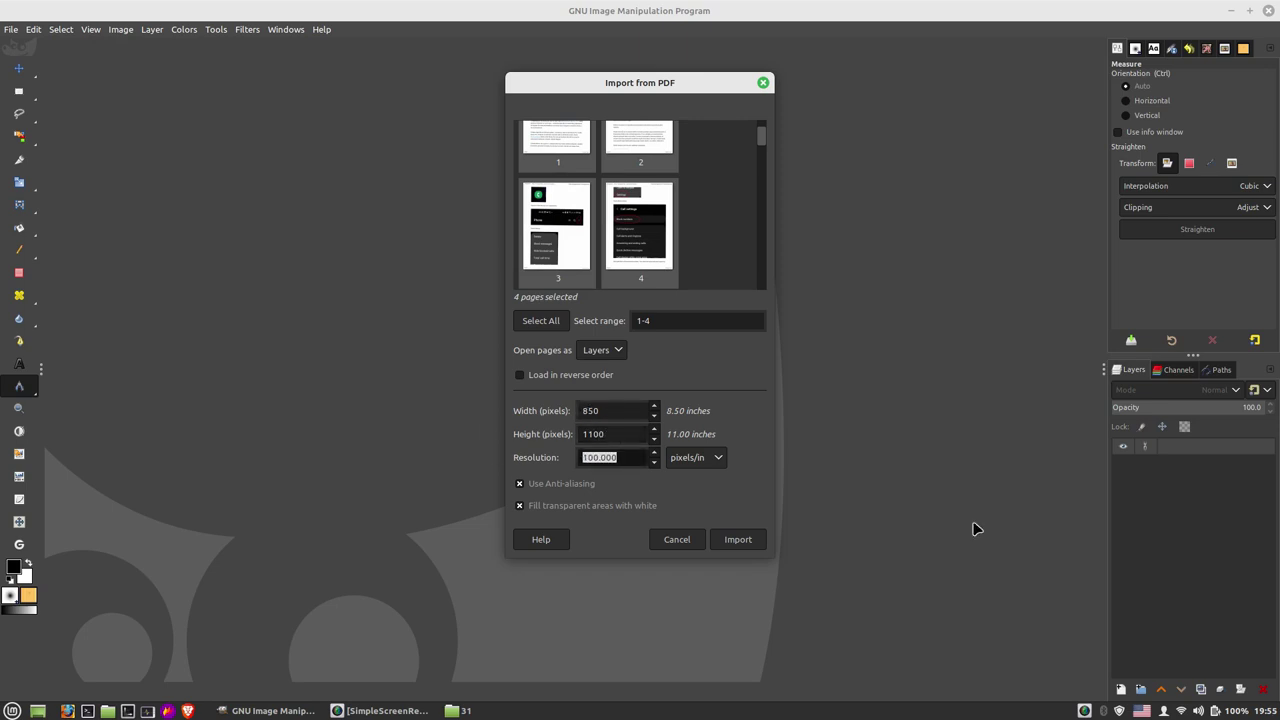
pyautogui.write('200')
pyautogui.click(633, 433)
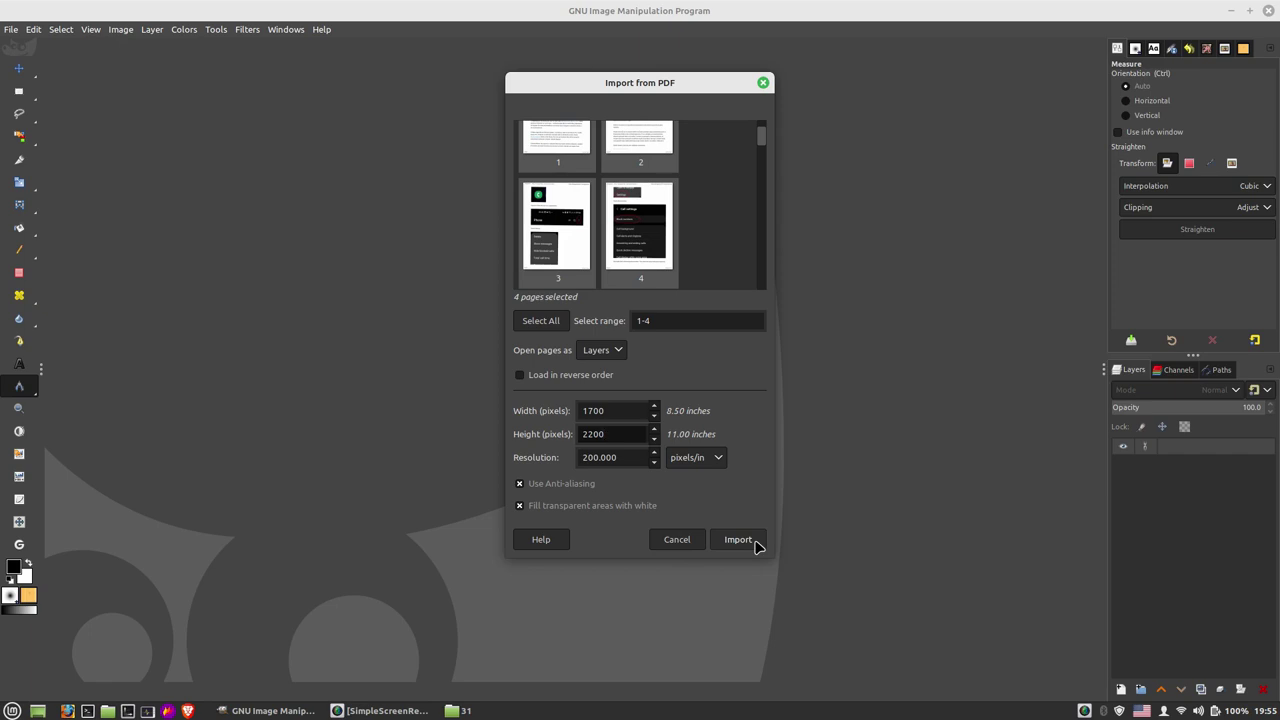
pyautogui.click(739, 548)
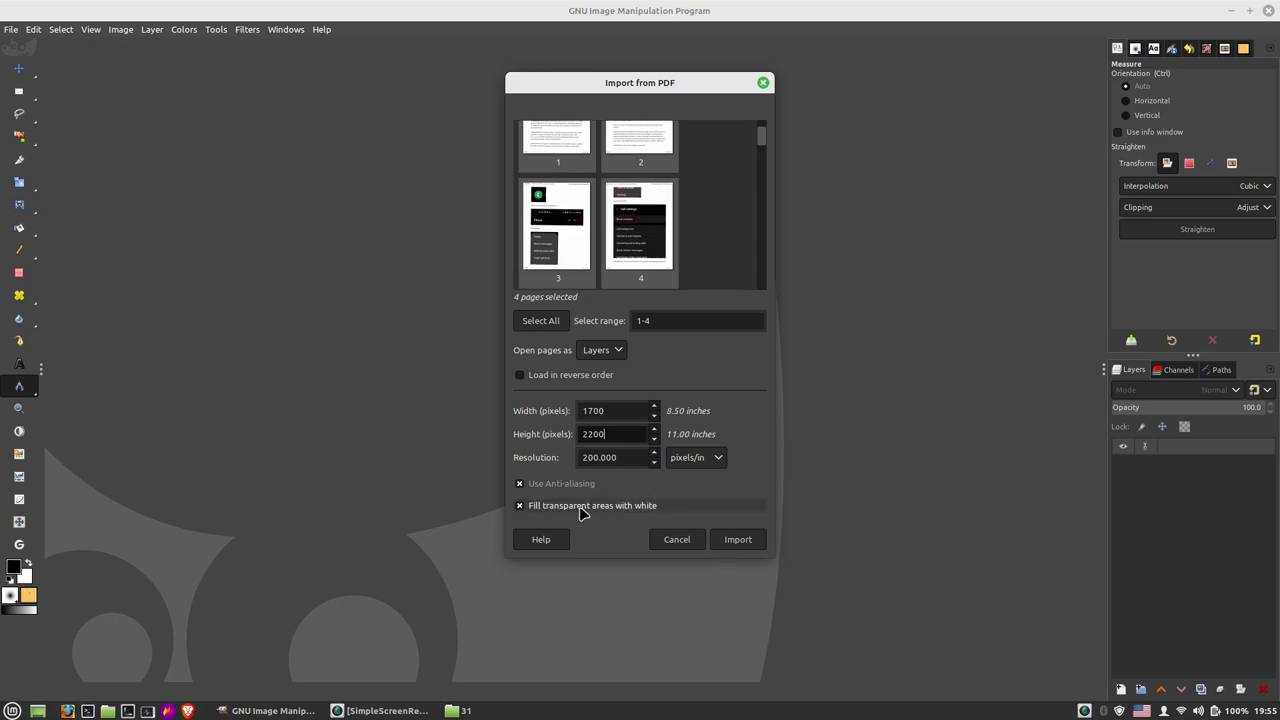
# Step: Hide the page 4, 3 and 2 layers and make the page 1 layer active
pyautogui.click(743, 538)
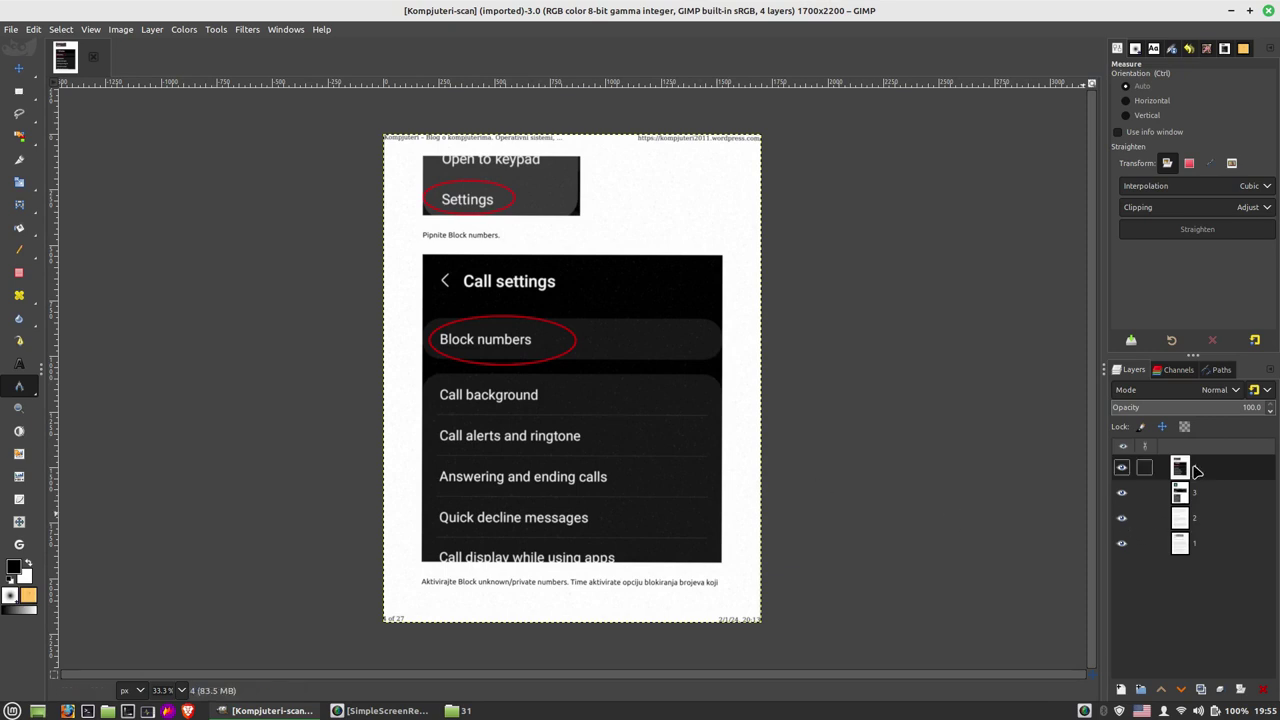
pyautogui.click(1122, 467)
pyautogui.click(1122, 492)
pyautogui.click(1122, 518)
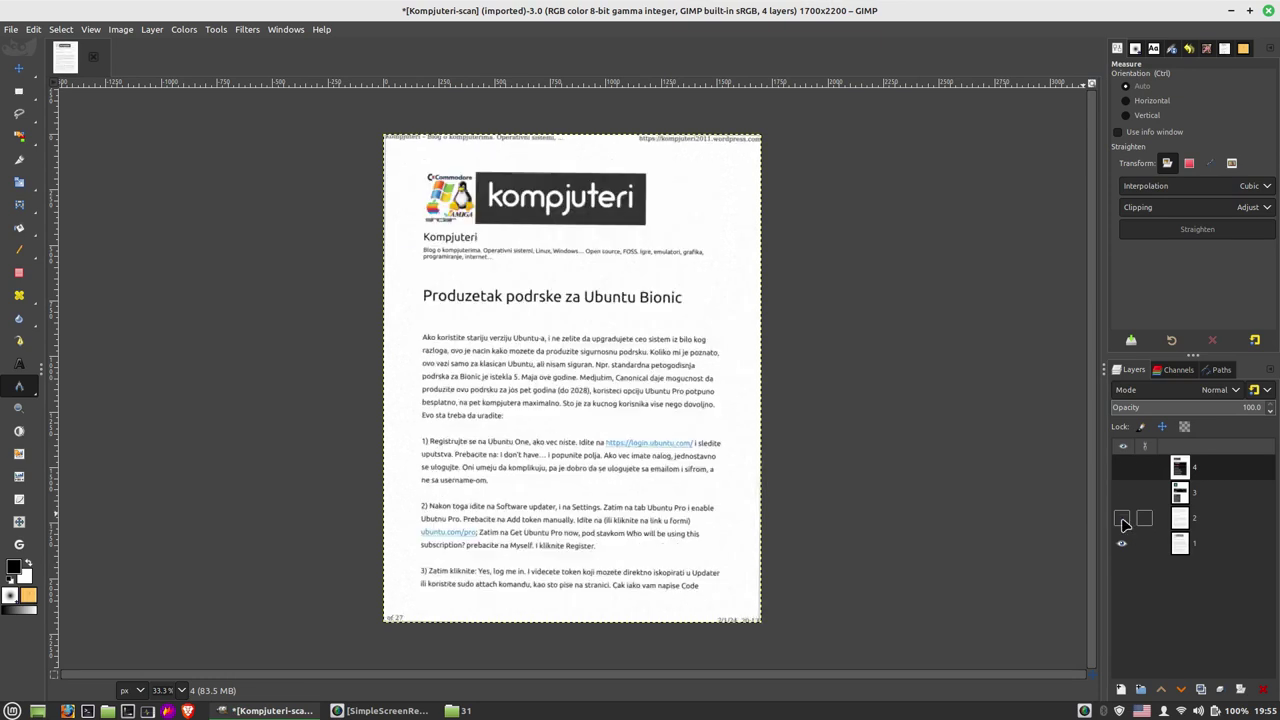
pyautogui.click(1193, 545)
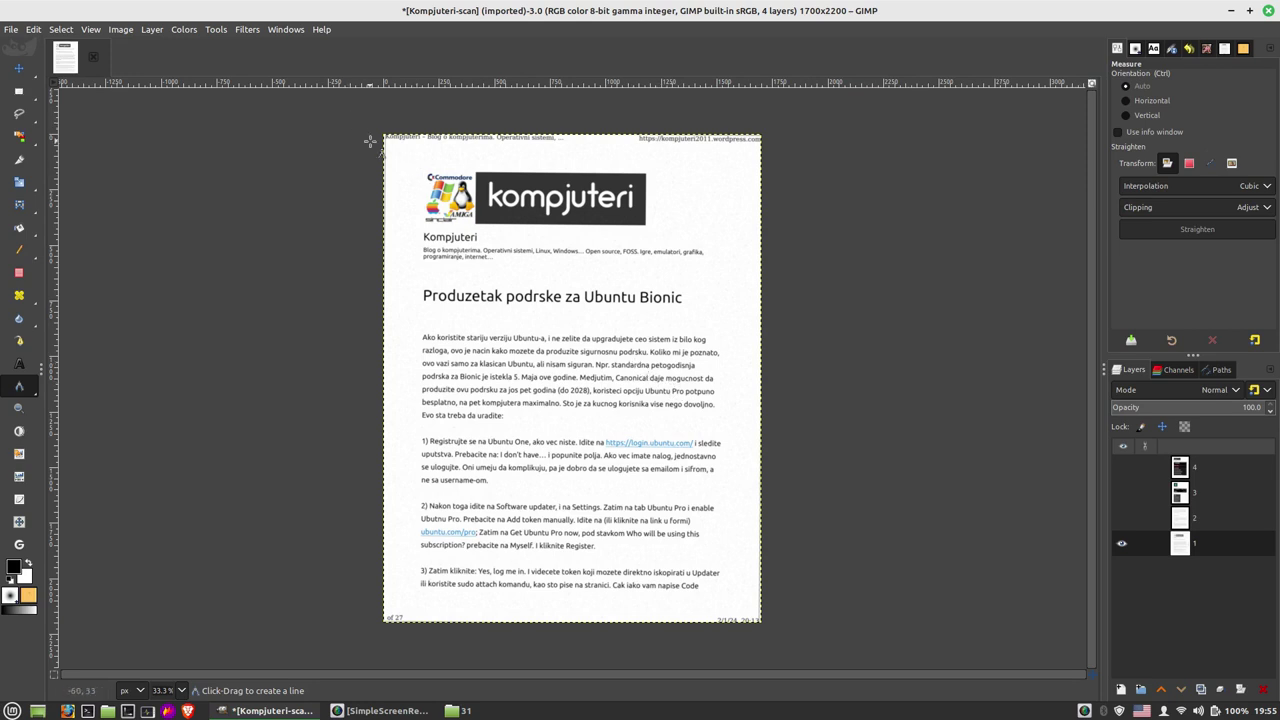
# Step: Scroll over page 1 to inspect the imported 1700×2200 scan
pyautogui.keyDown('ctrl'); pyautogui.scroll(7, 359, 132); pyautogui.keyUp('ctrl')
pyautogui.scroll(-4, 551, 171)
pyautogui.scroll(-4, 540, 190)
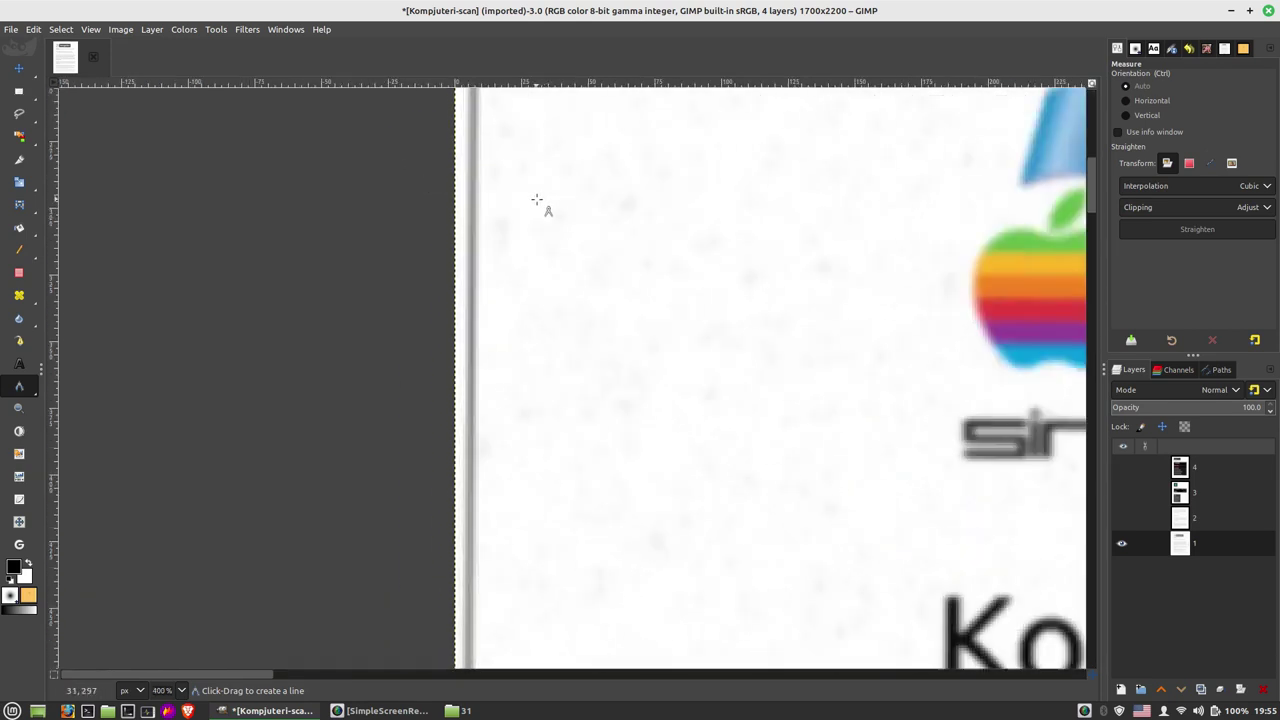
pyautogui.scroll(5, 535, 210)
pyautogui.keyDown('ctrl'); pyautogui.scroll(-1, 522, 186); pyautogui.keyUp('ctrl')
pyautogui.keyDown('ctrl'); pyautogui.scroll(-1, 520, 184); pyautogui.keyUp('ctrl')
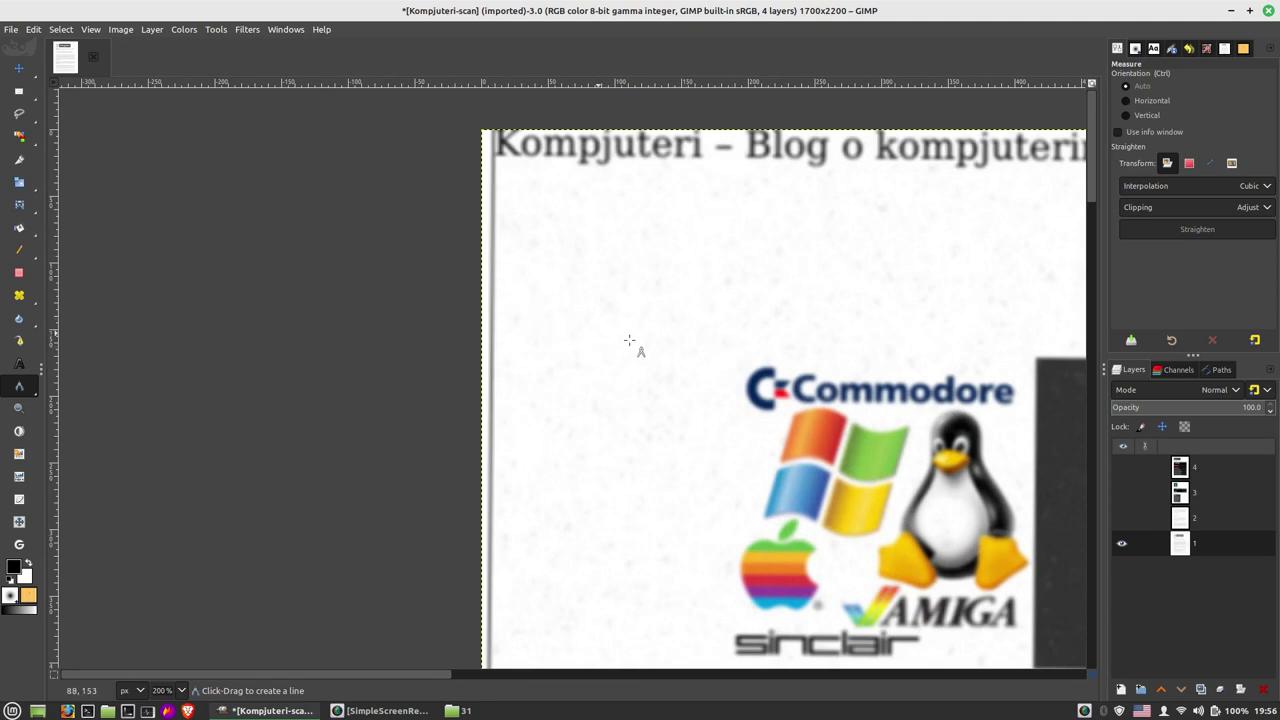
pyautogui.scroll(-4, 651, 376)
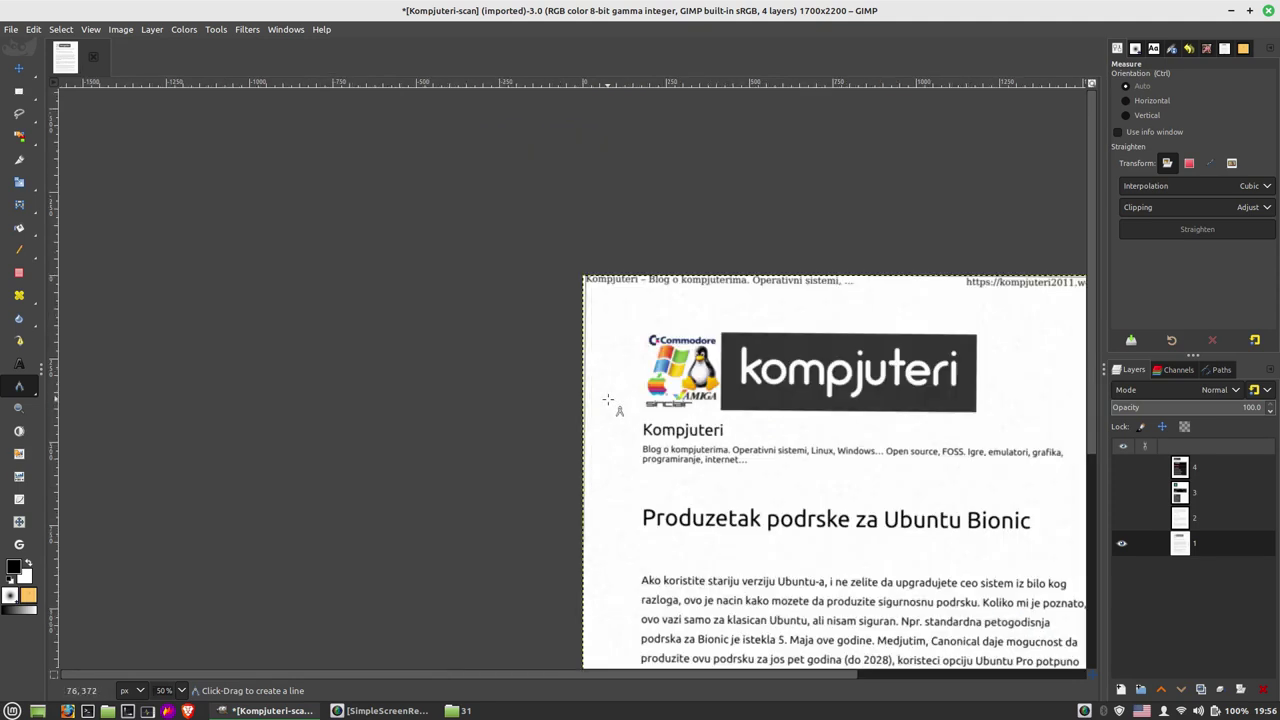
pyautogui.scroll(-1, 727, 345)
pyautogui.scroll(1, 613, 265)
pyautogui.scroll(2, 610, 333)
pyautogui.scroll(2, 610, 333)
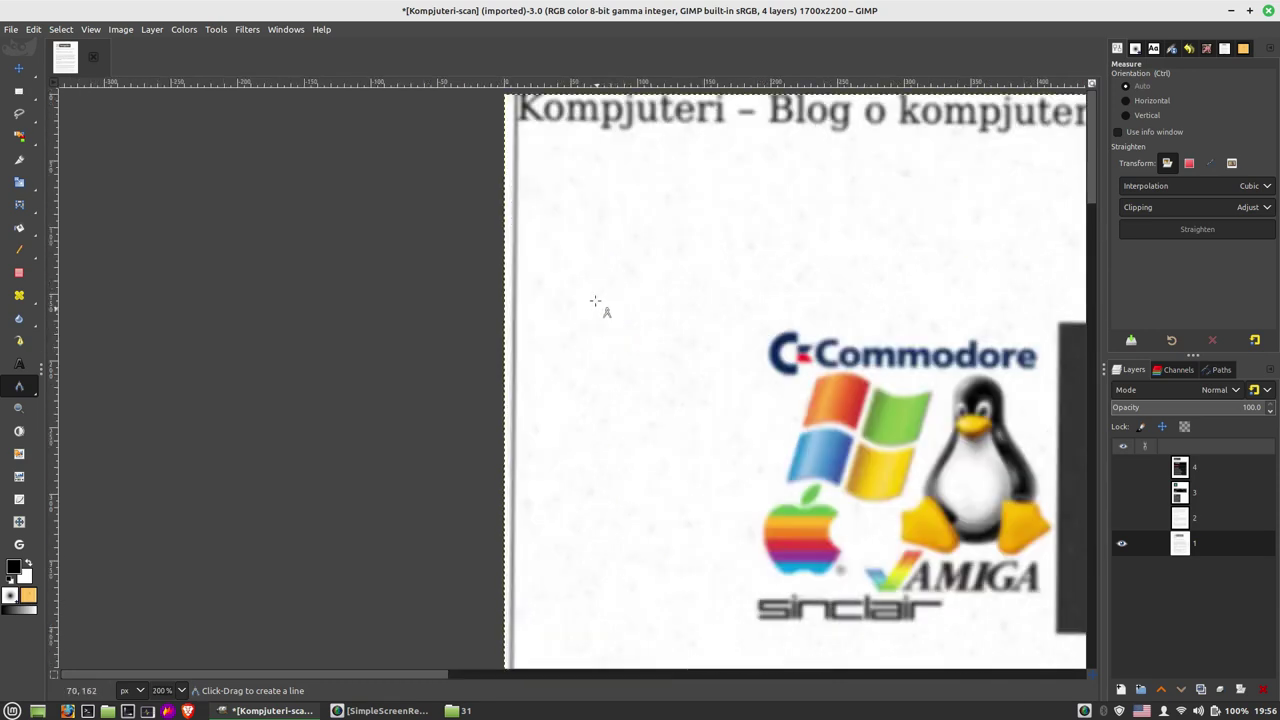
pyautogui.scroll(-4, 716, 479)
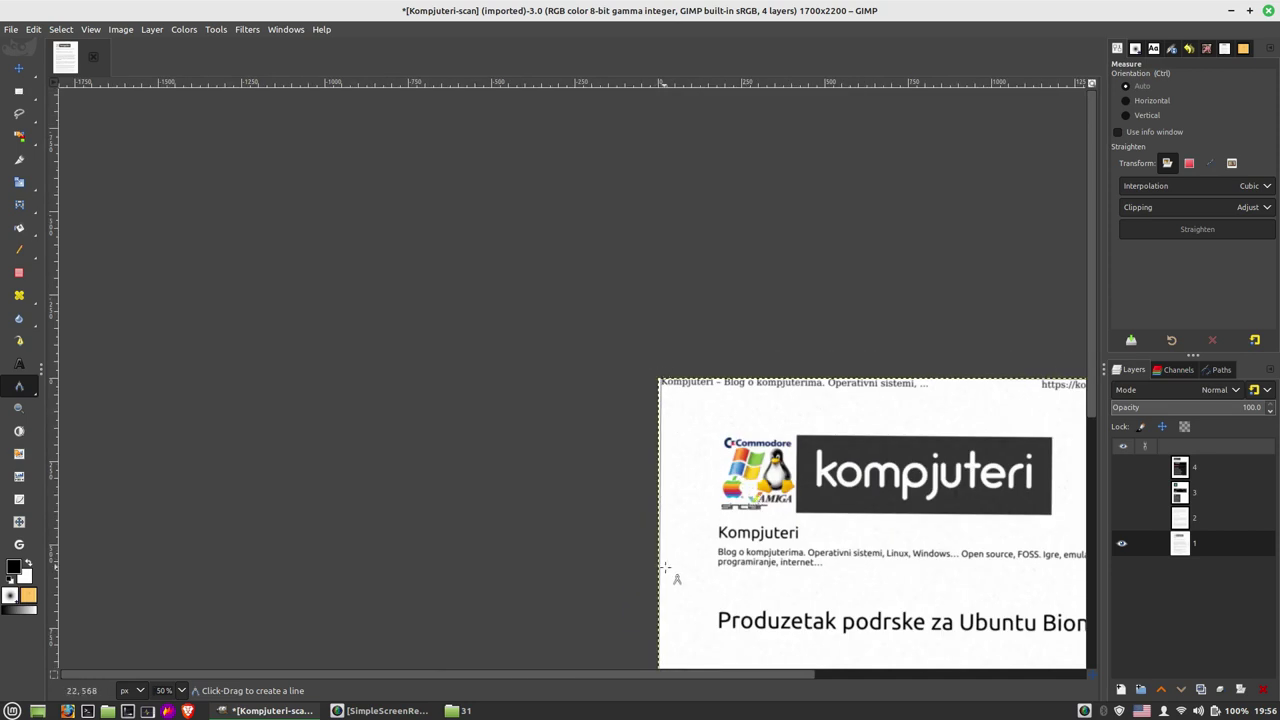
pyautogui.scroll(3, 743, 540)
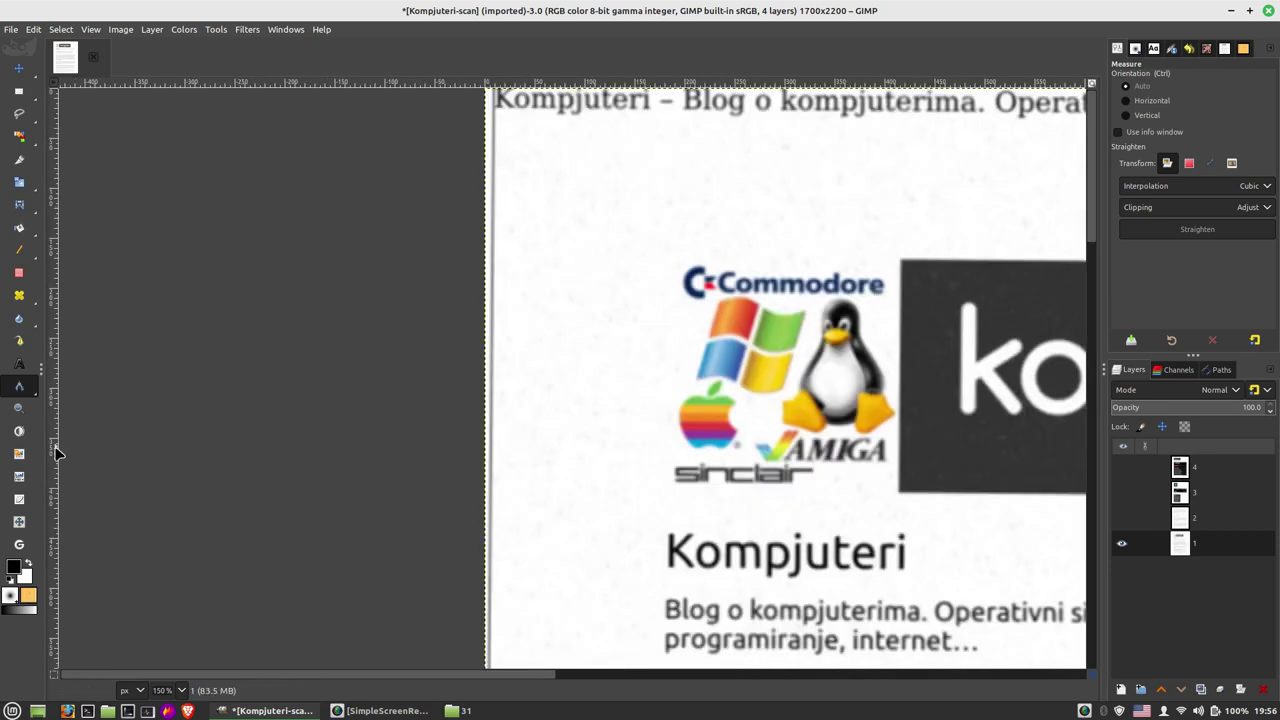
pyautogui.moveTo(18, 386)
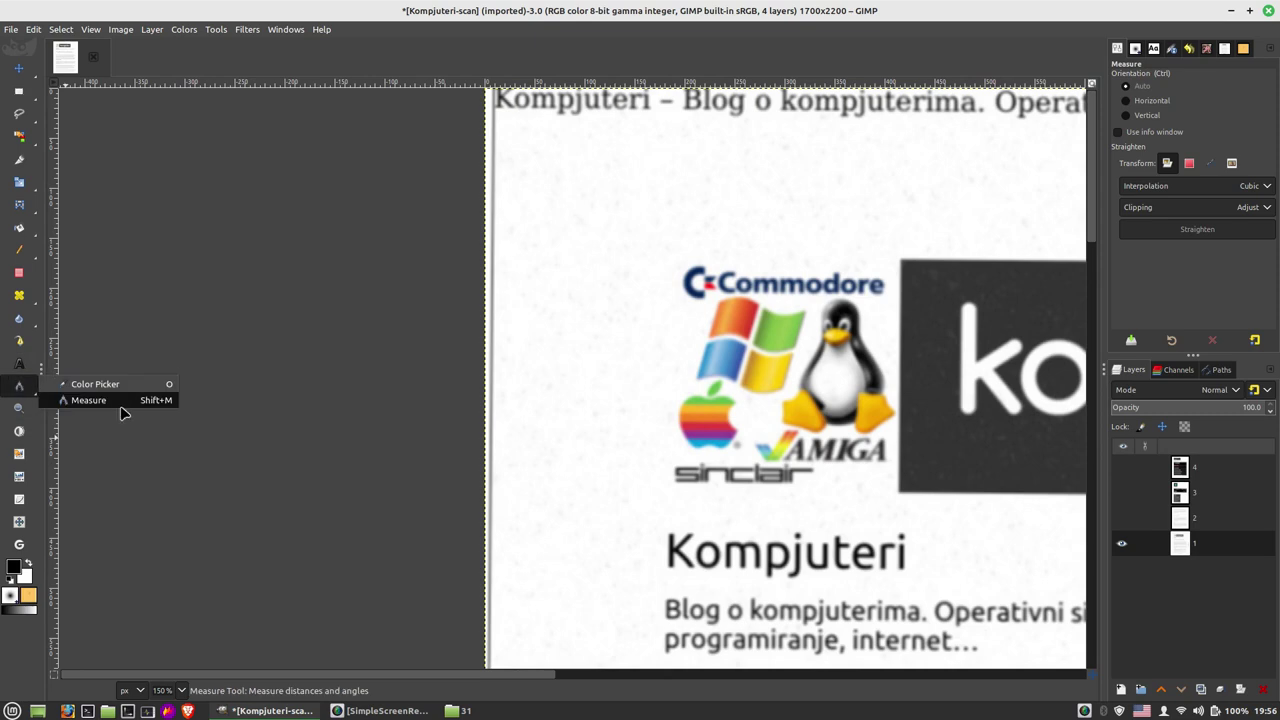
# Step: Measure the 0.49° tilt along page 1's left edge and straighten the layer to it
pyautogui.moveTo(492, 125)
pyautogui.mouseDown()
pyautogui.moveTo(492, 479)
pyautogui.moveTo(473, 533)
pyautogui.moveTo(507, 439)
pyautogui.moveTo(488, 450)
pyautogui.moveTo(488, 599)
pyautogui.mouseUp()
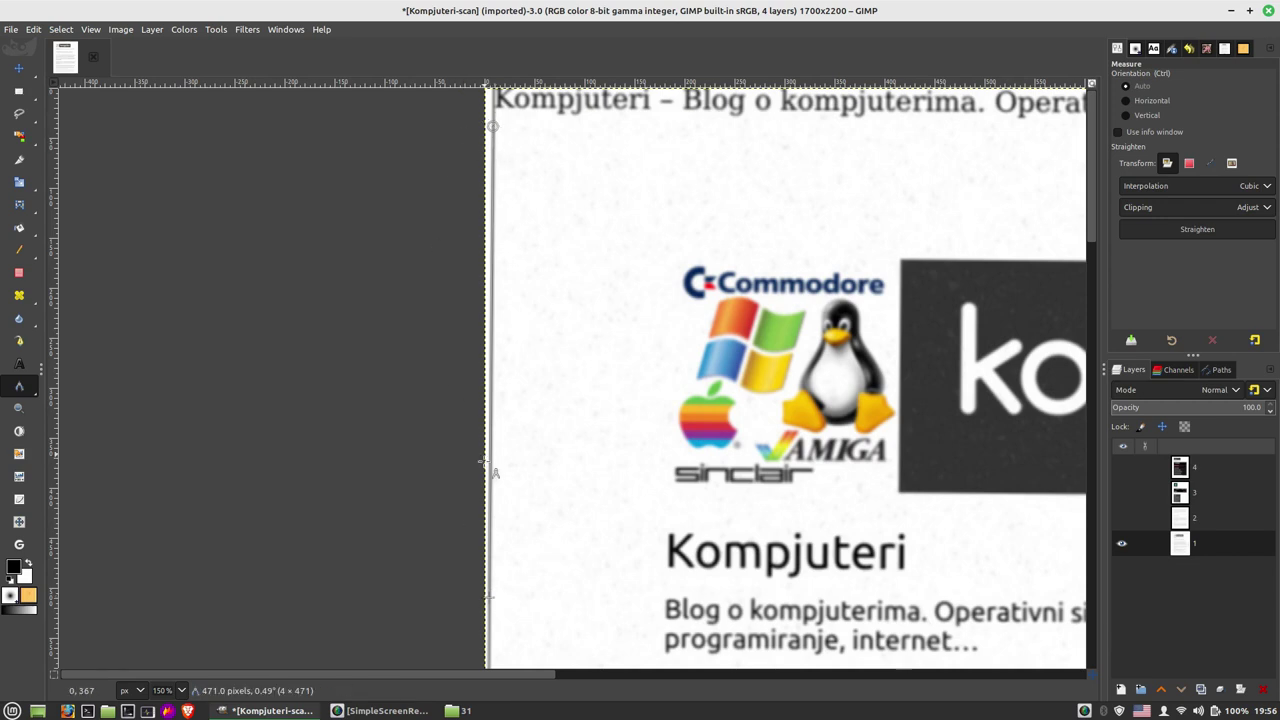
pyautogui.scroll(-3, 515, 611)
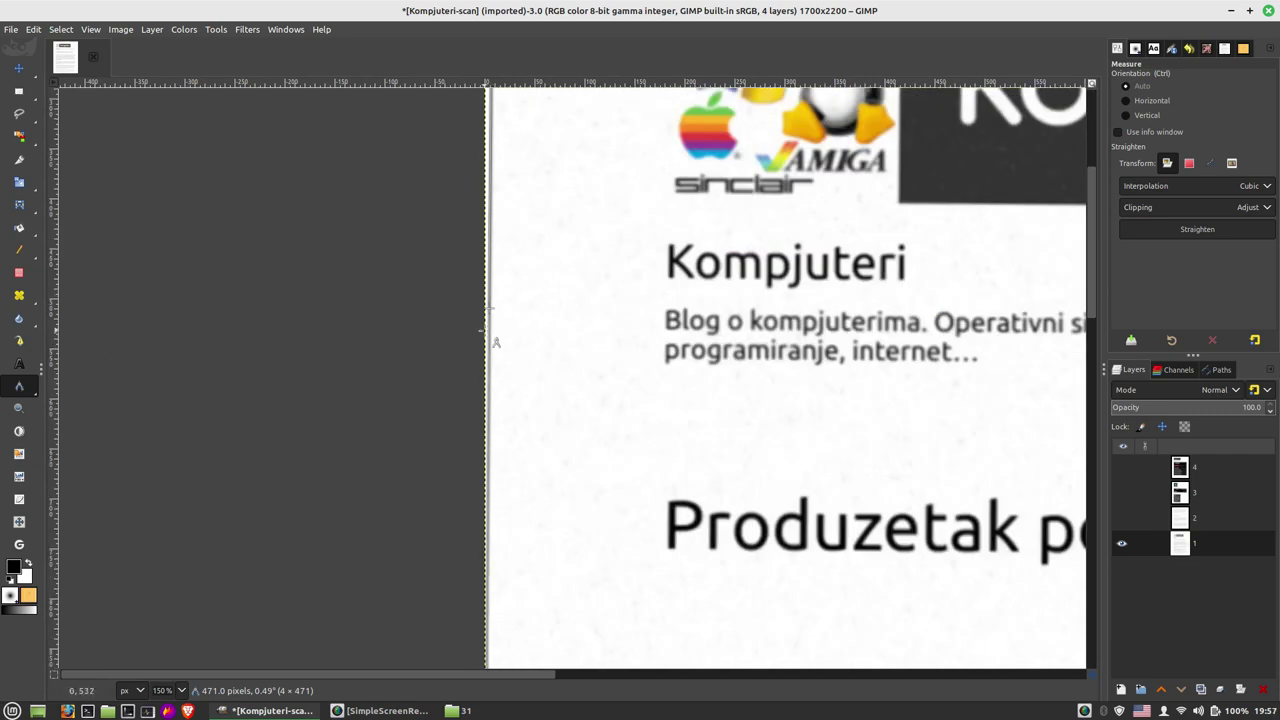
pyautogui.scroll(3, 500, 398)
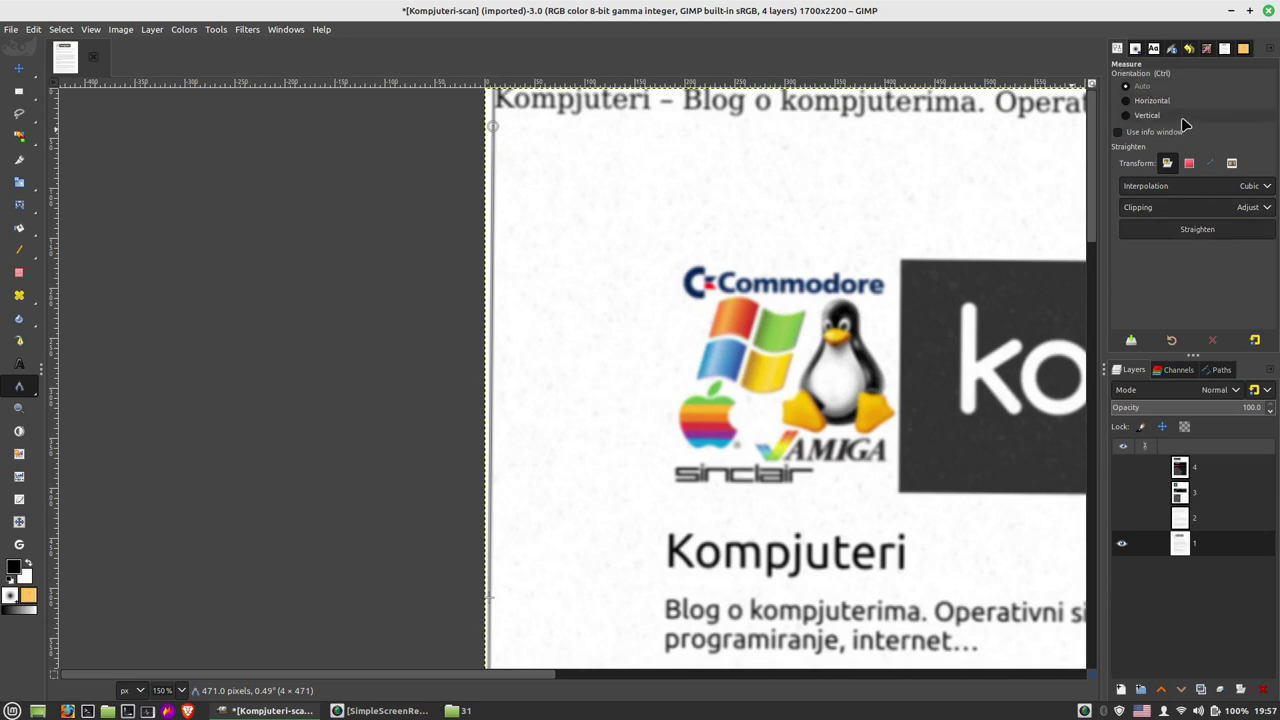
pyautogui.click(1203, 229)
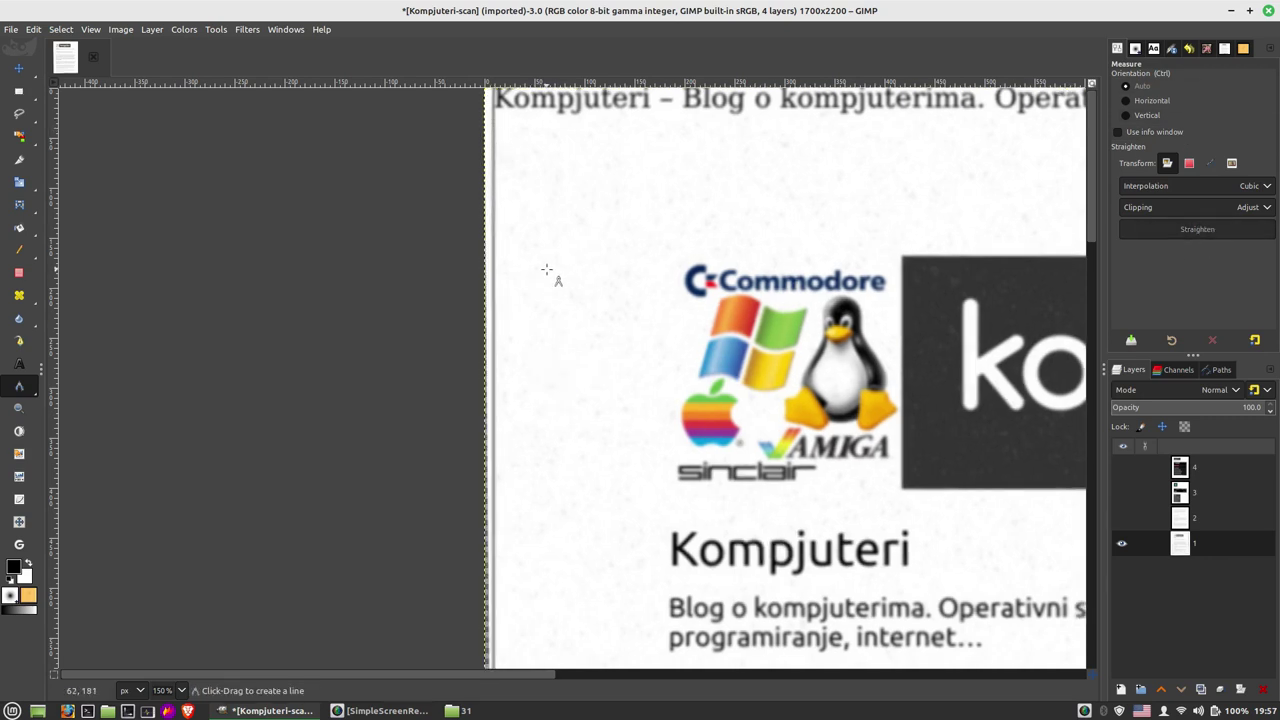
pyautogui.scroll(-2, 471, 351)
pyautogui.scroll(-4, 477, 351)
pyautogui.scroll(6, 477, 351)
pyautogui.scroll(-1, 922, 385)
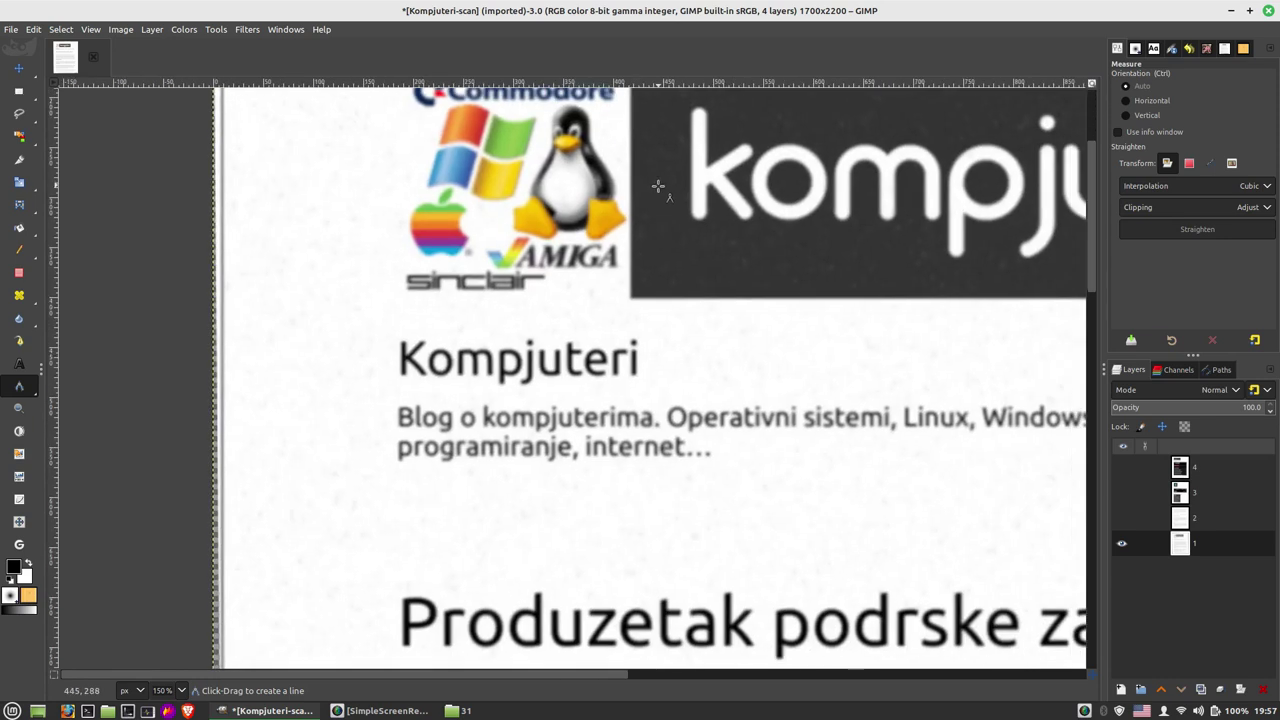
pyautogui.scroll(-1, 583, 243)
pyautogui.scroll(-1, 600, 240)
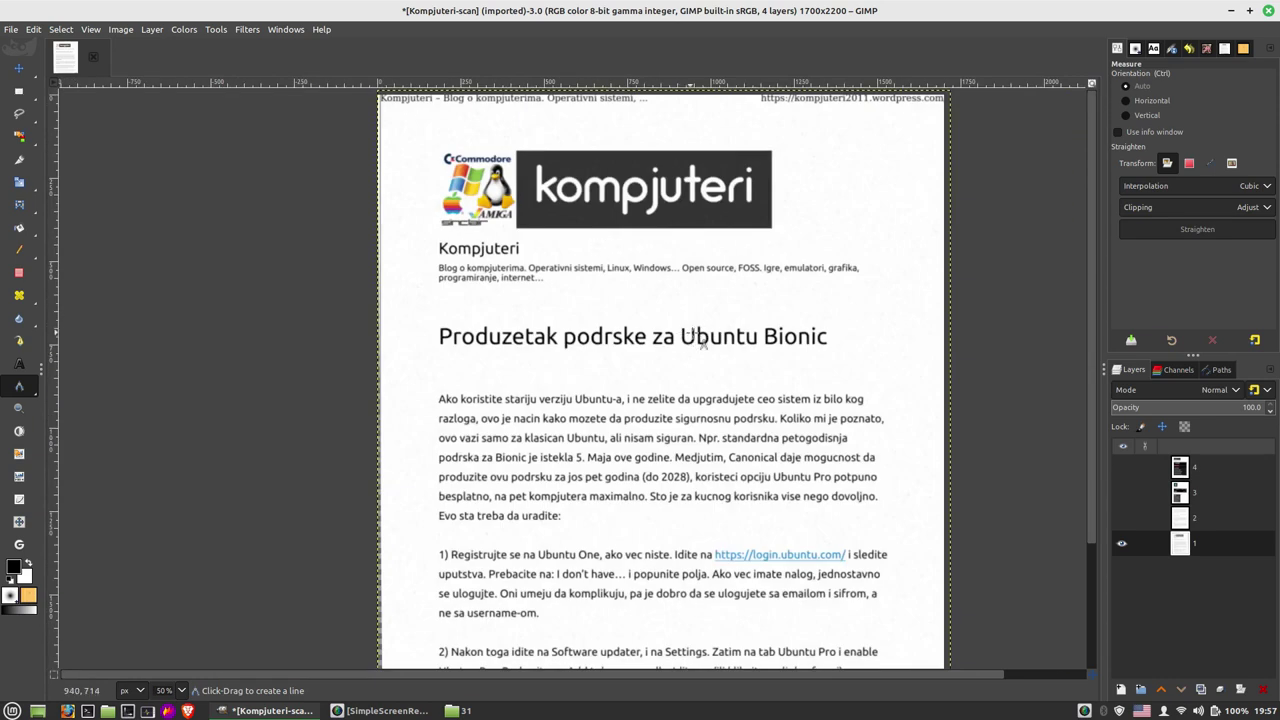
pyautogui.scroll(-3, 712, 331)
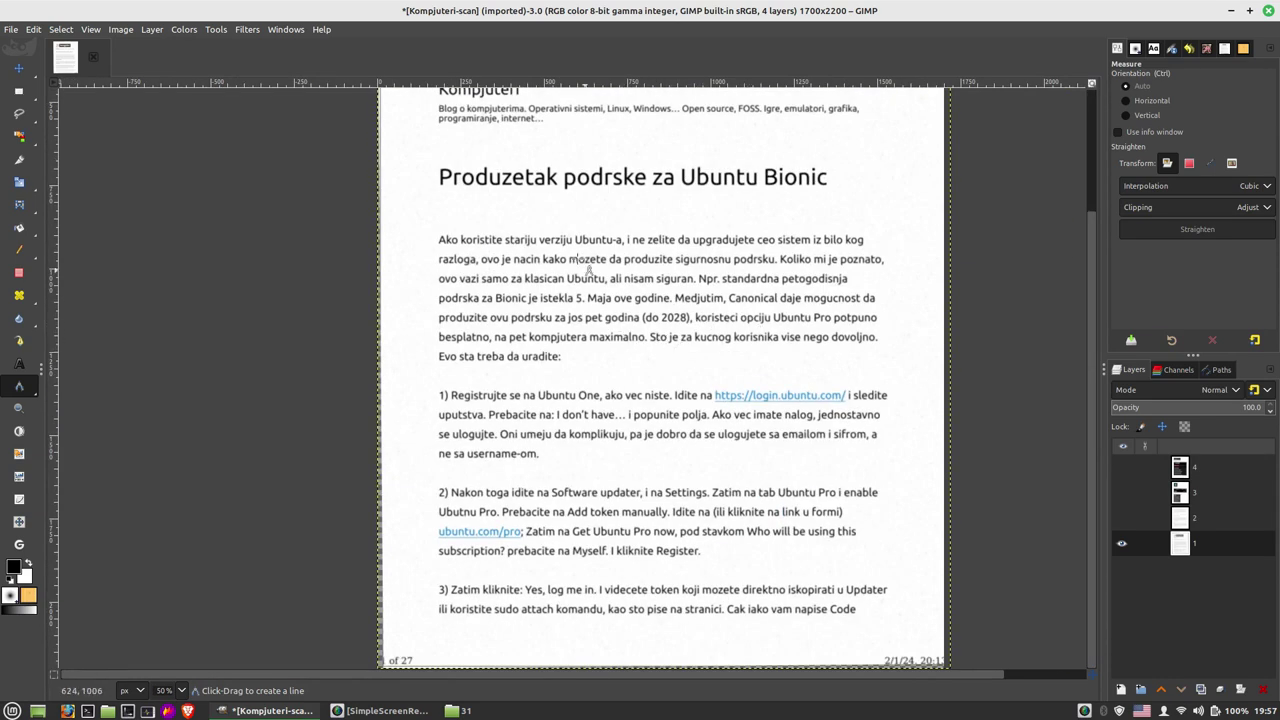
pyautogui.moveTo(18, 113)
pyautogui.click(18, 91)
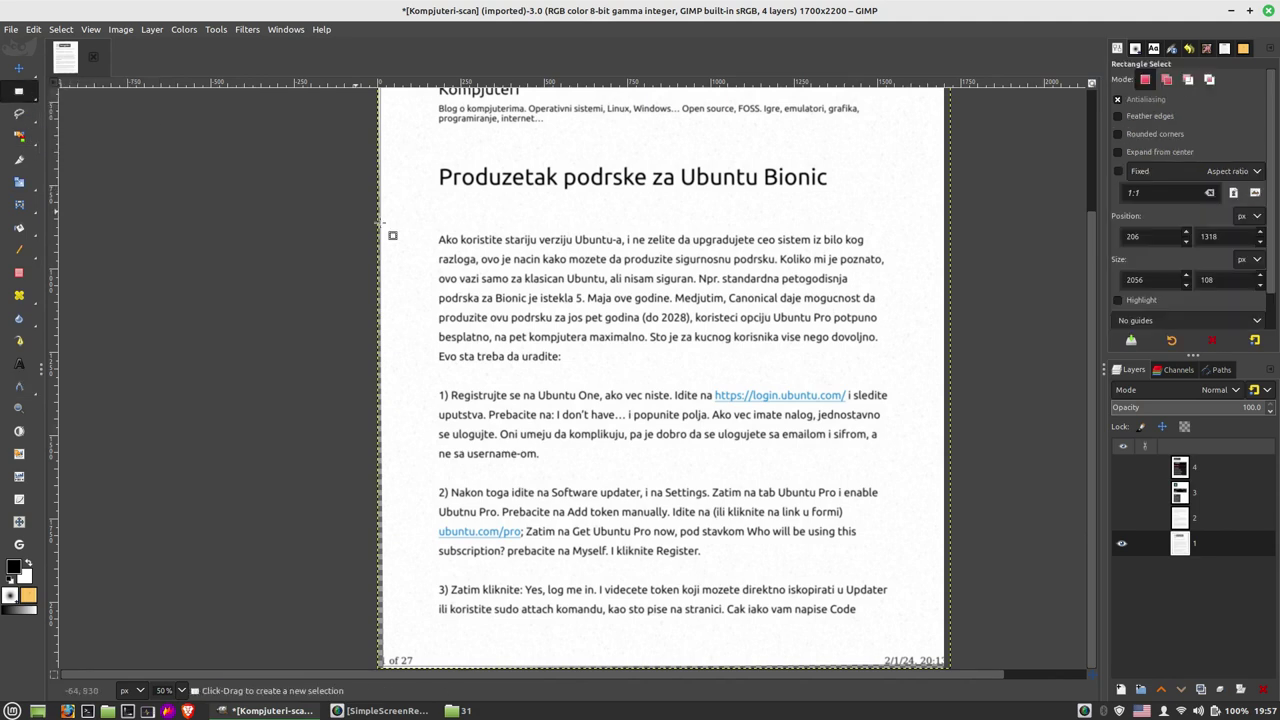
pyautogui.moveTo(430, 228); pyautogui.dragTo(899, 269)
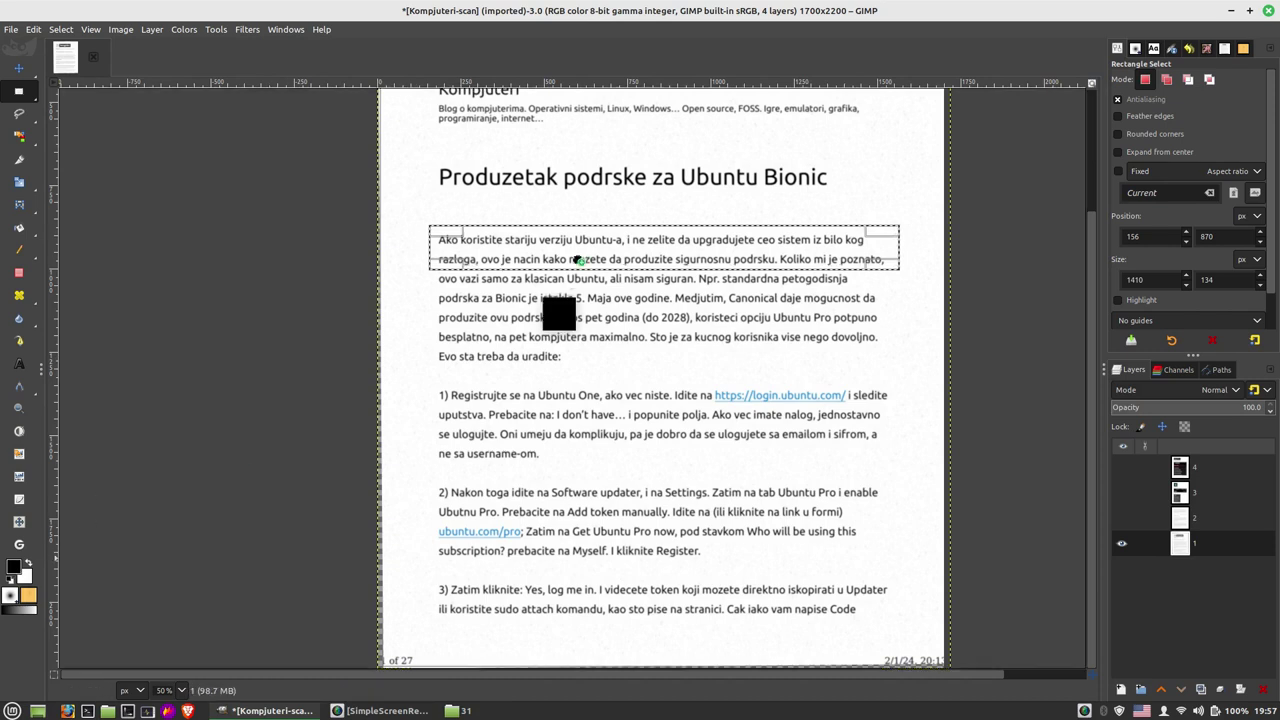
pyautogui.moveTo(14, 568); pyautogui.dragTo(910, 251)
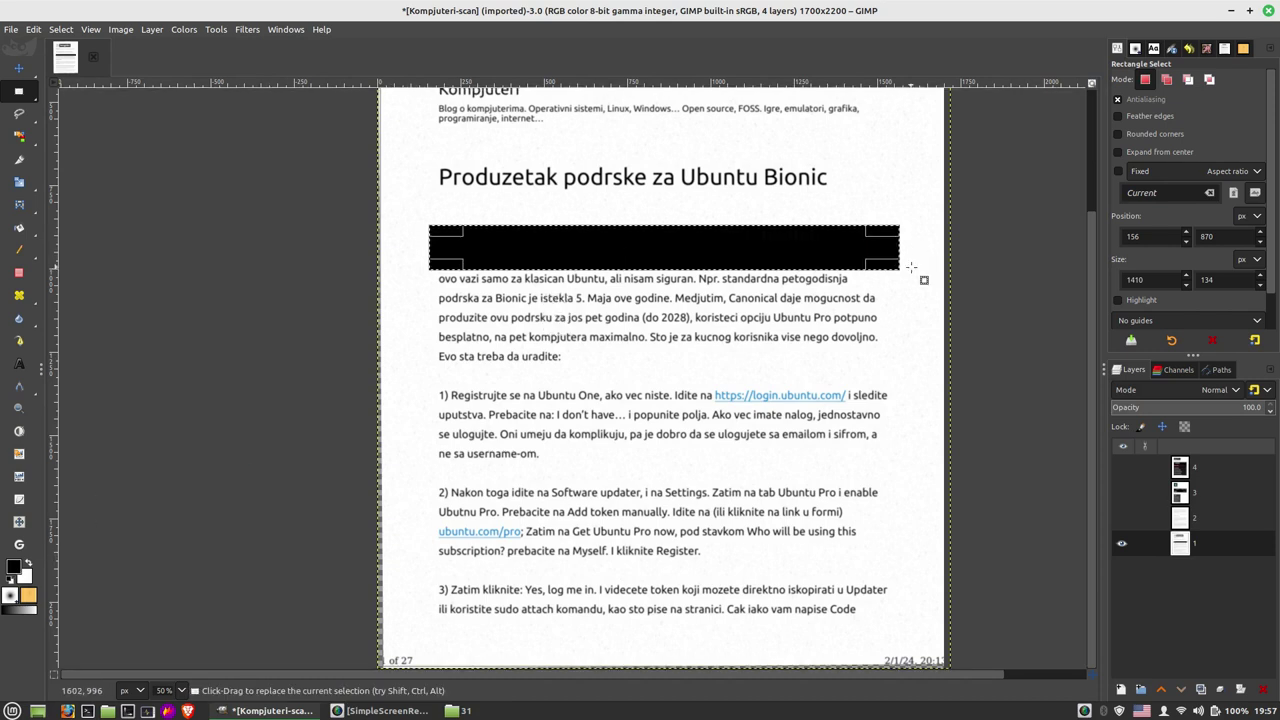
pyautogui.press('ctrl')
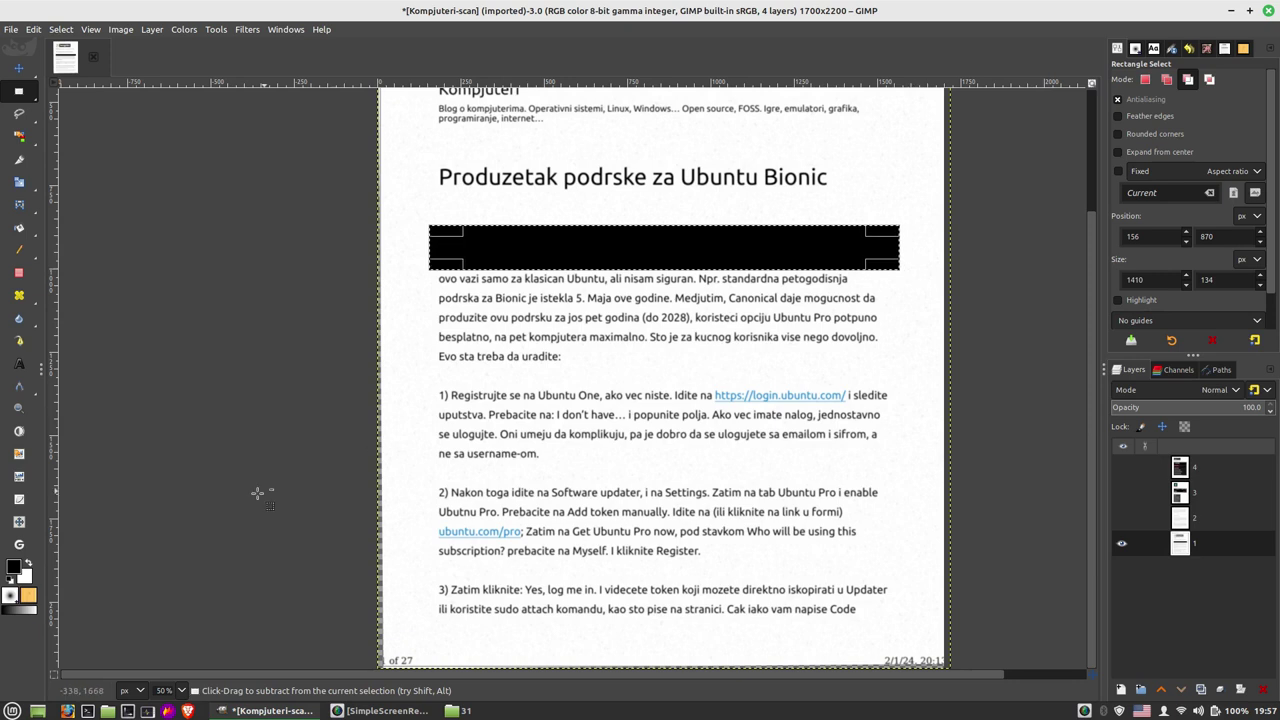
pyautogui.moveTo(27, 580); pyautogui.dragTo(604, 245)
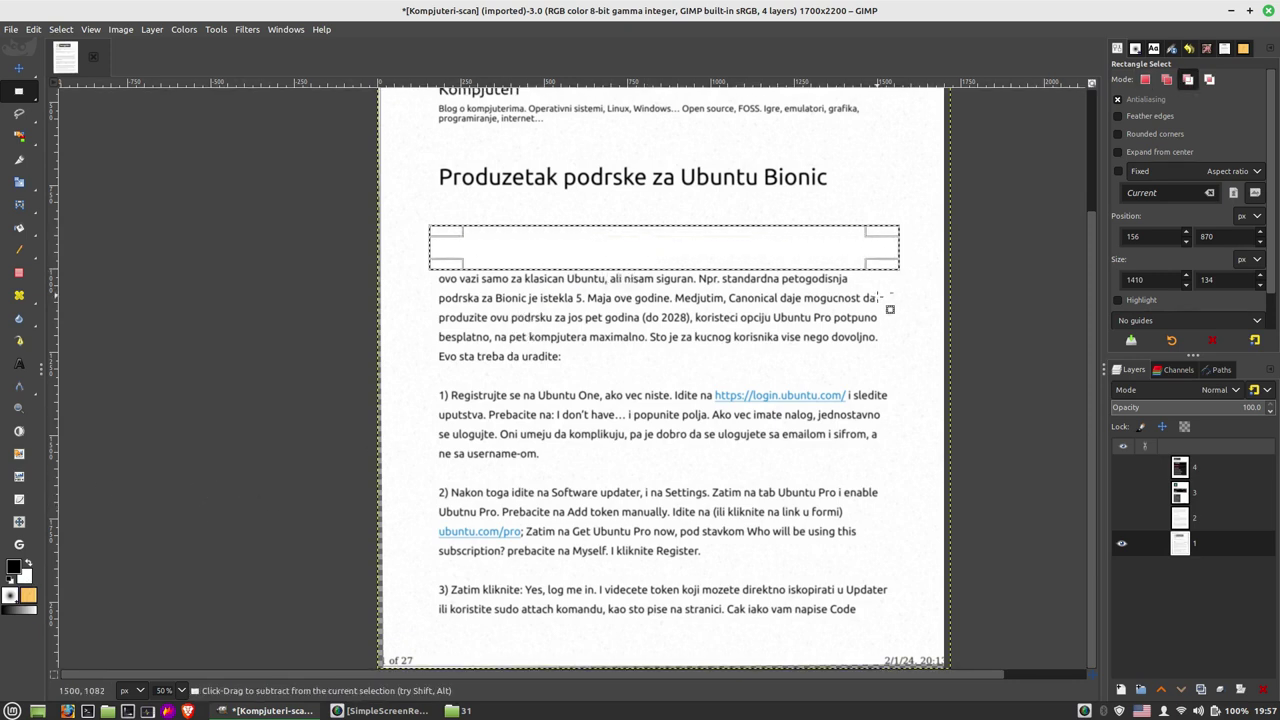
pyautogui.hotkey('ctrl', 'z')
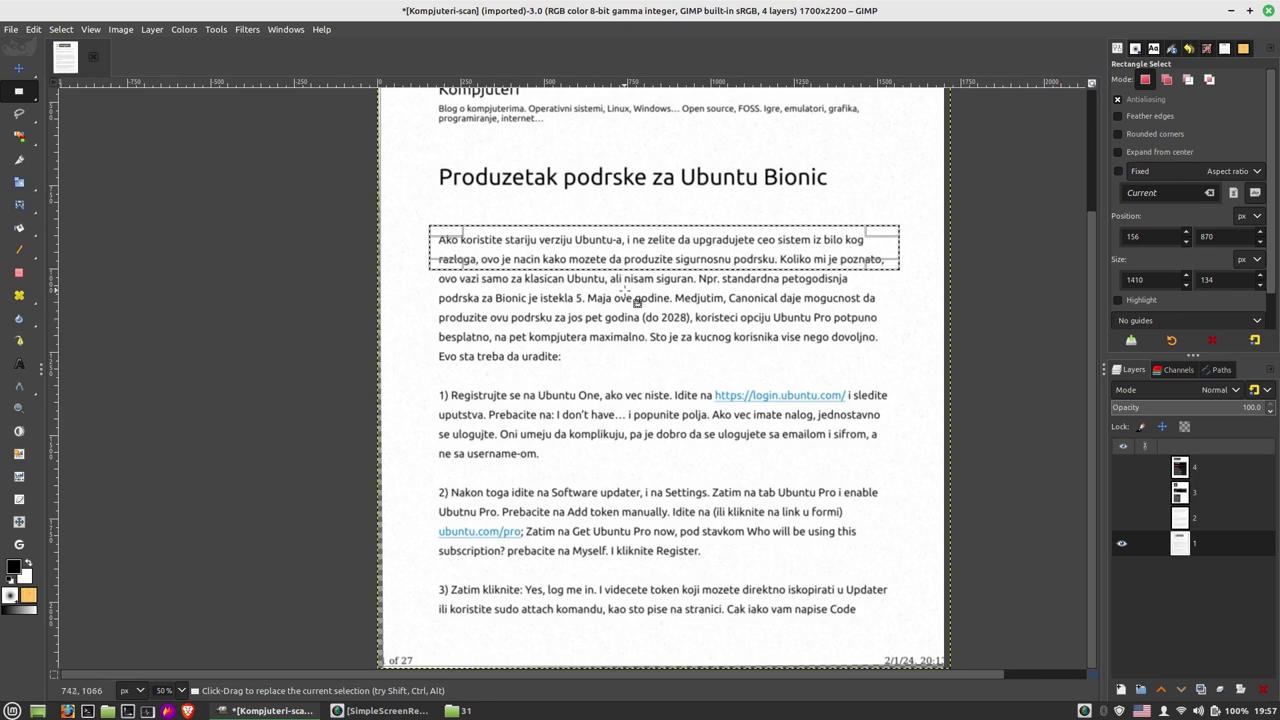
# Step: Convert the rectangular selection around the paragraph's first two lines into a path
pyautogui.click(1220, 370)
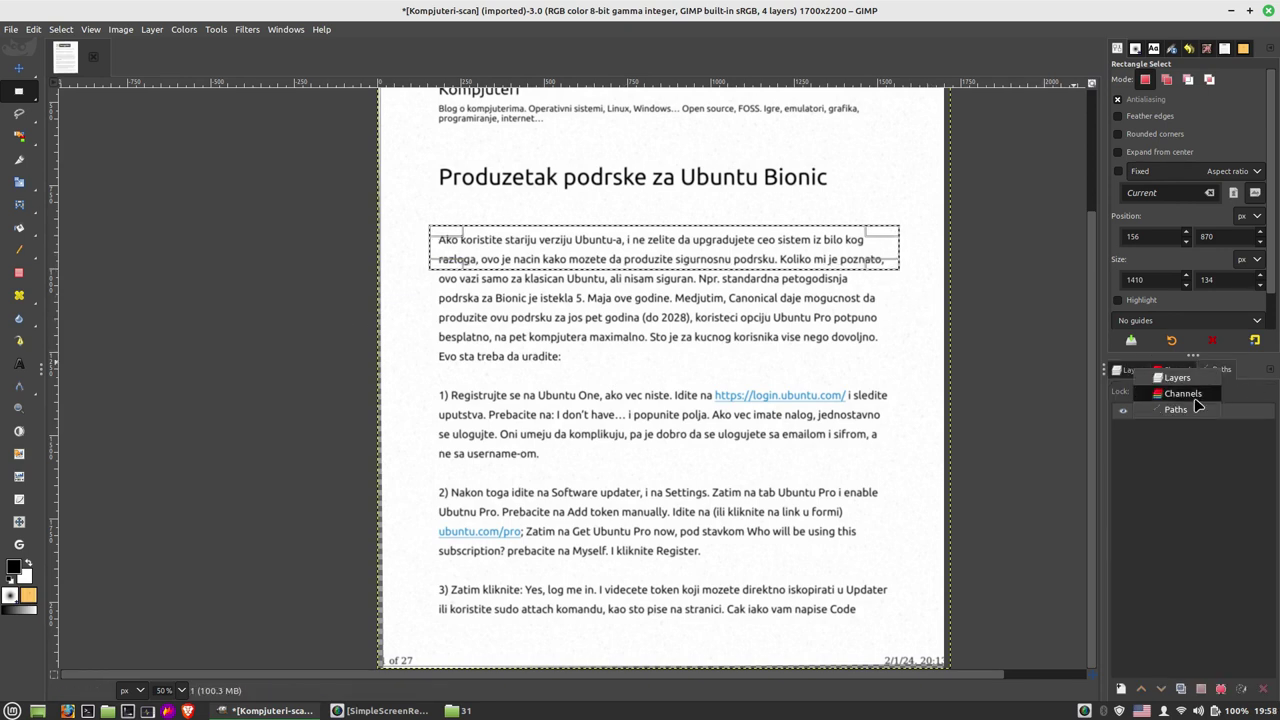
pyautogui.rightClick(1130, 472)
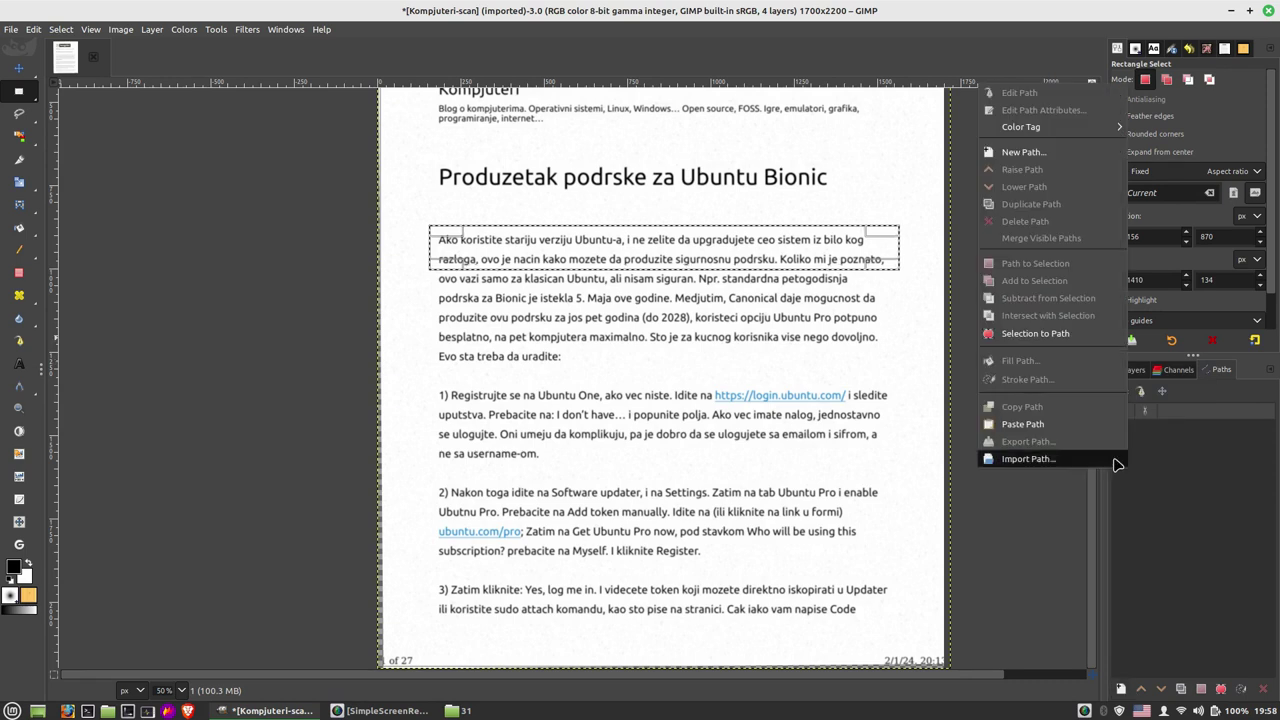
pyautogui.click(1050, 338)
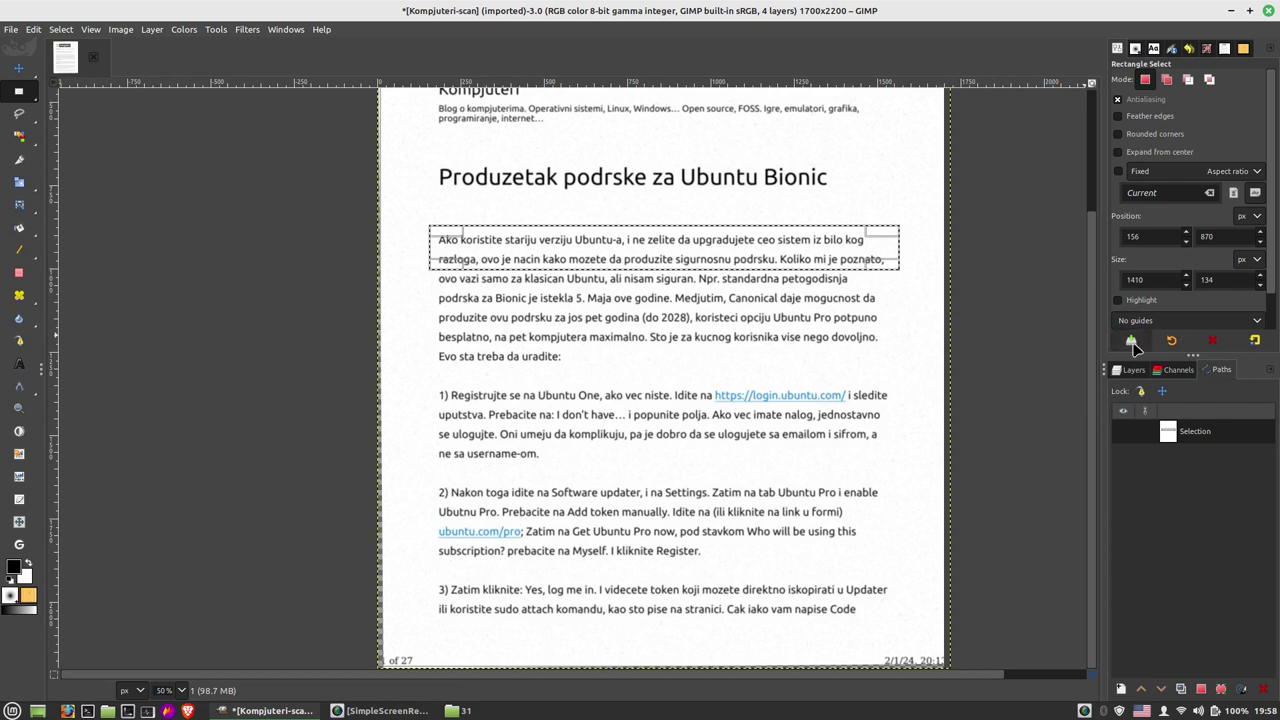
# Step: Set the foreground to red ff0000 and stroke the path with a 6 px solid line
pyautogui.click(14, 568)
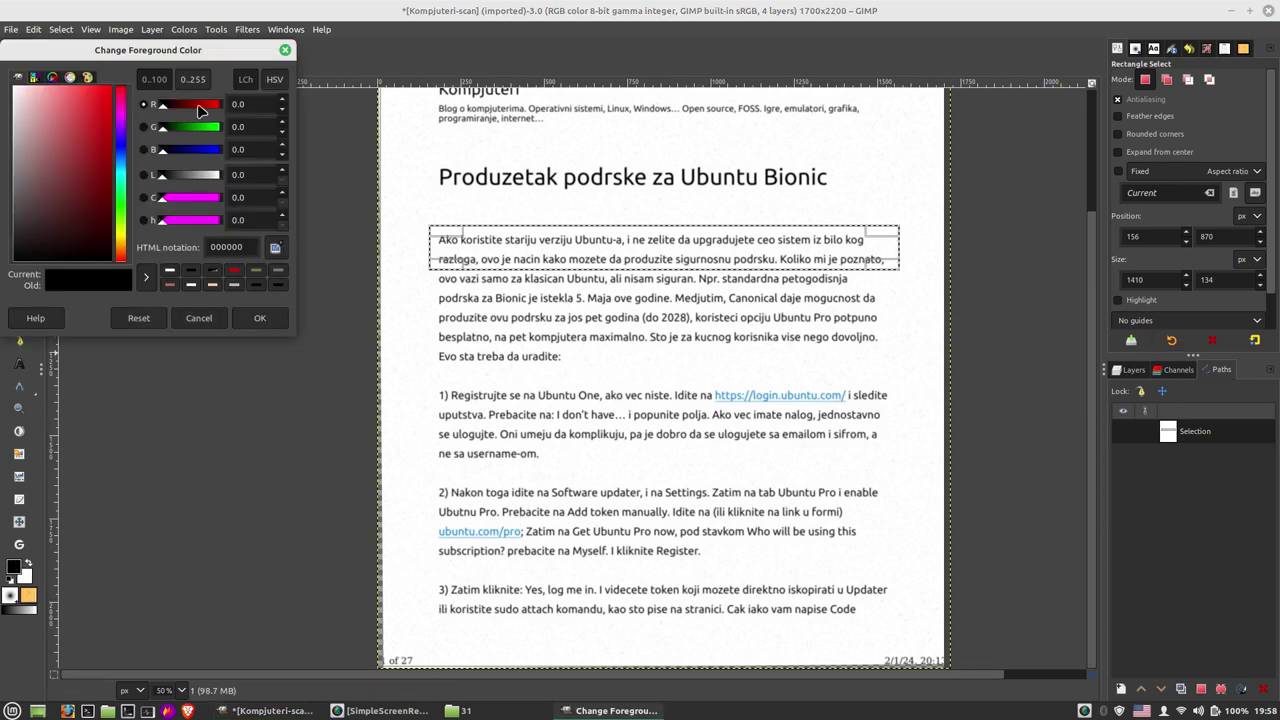
pyautogui.moveTo(165, 110); pyautogui.dragTo(224, 113)
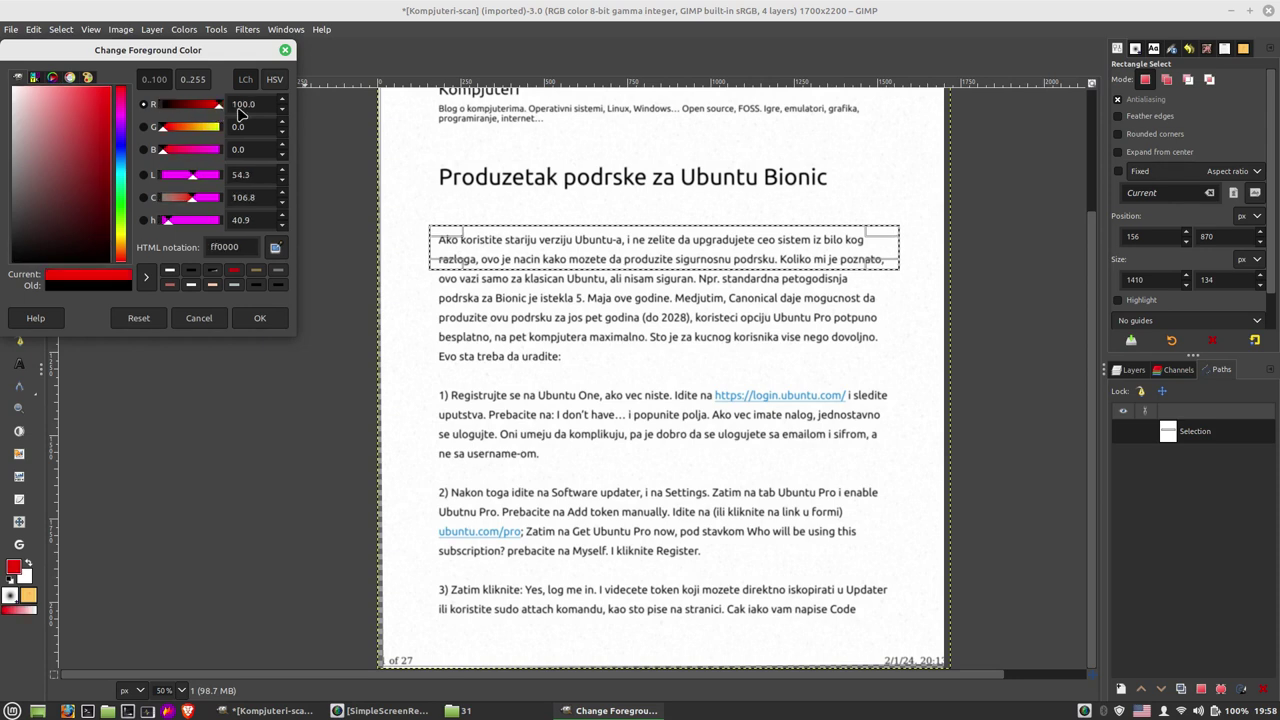
pyautogui.click(259, 318)
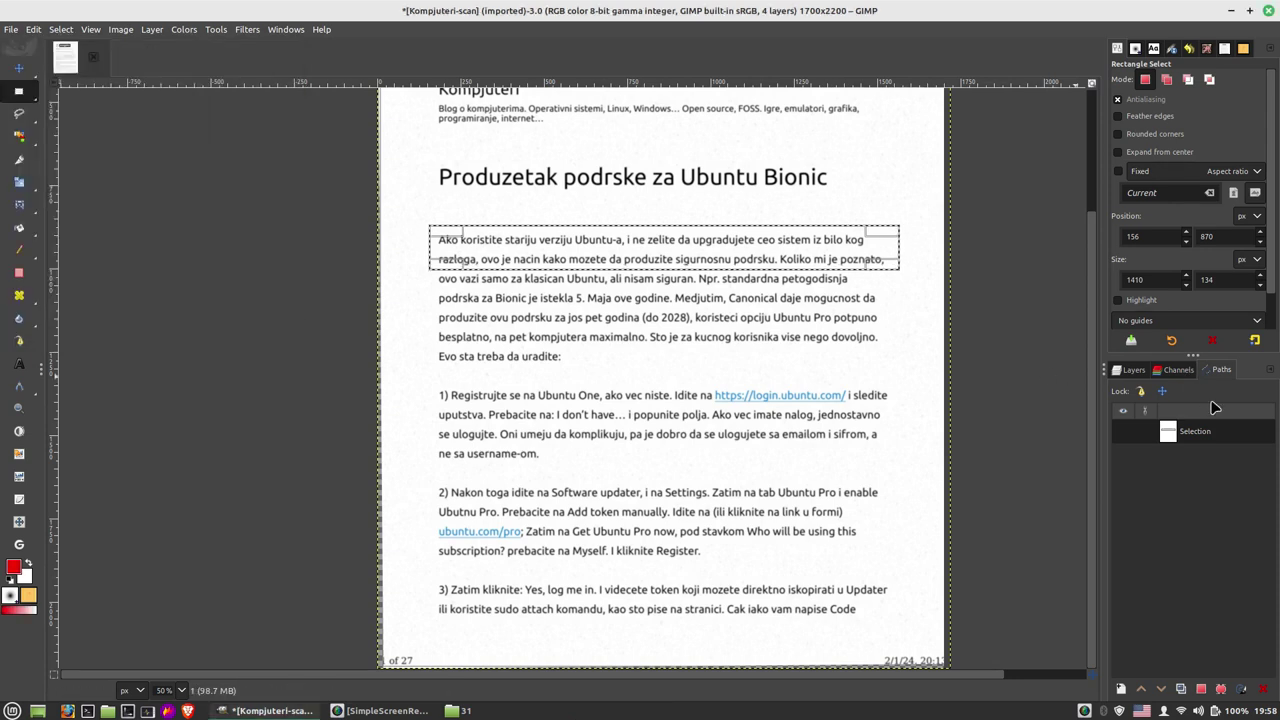
pyautogui.rightClick(1218, 443)
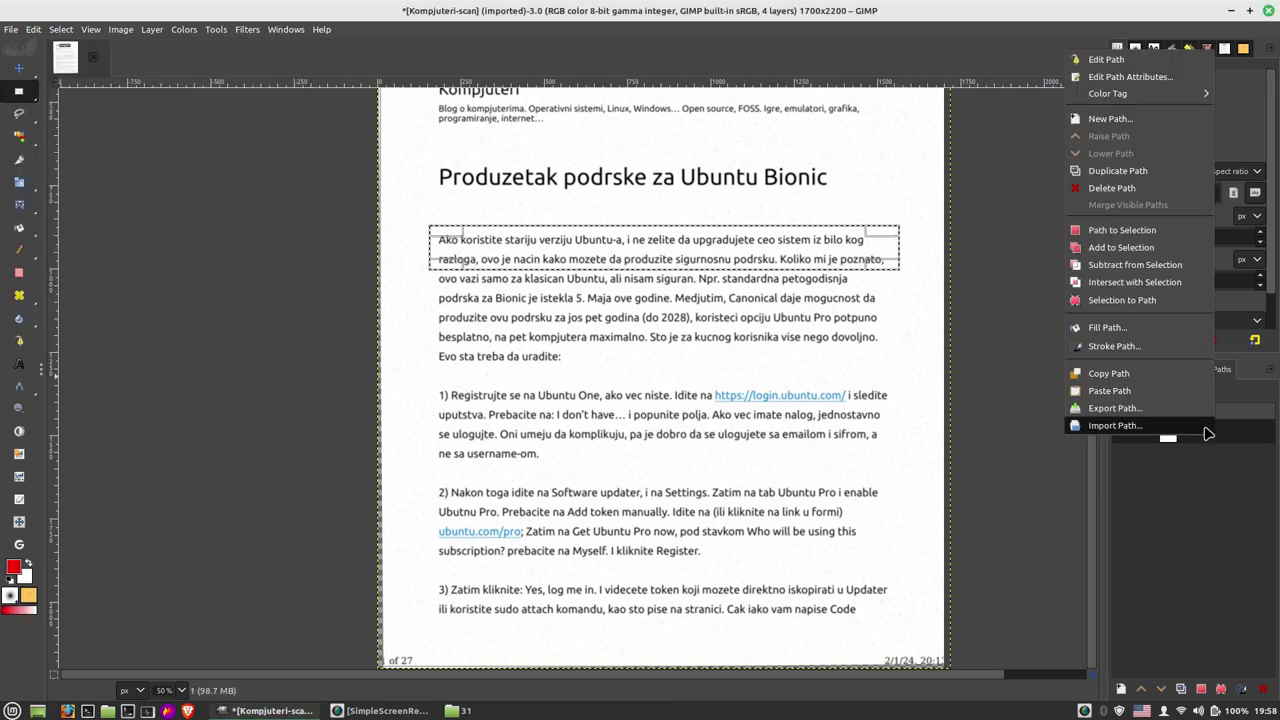
pyautogui.click(1140, 345)
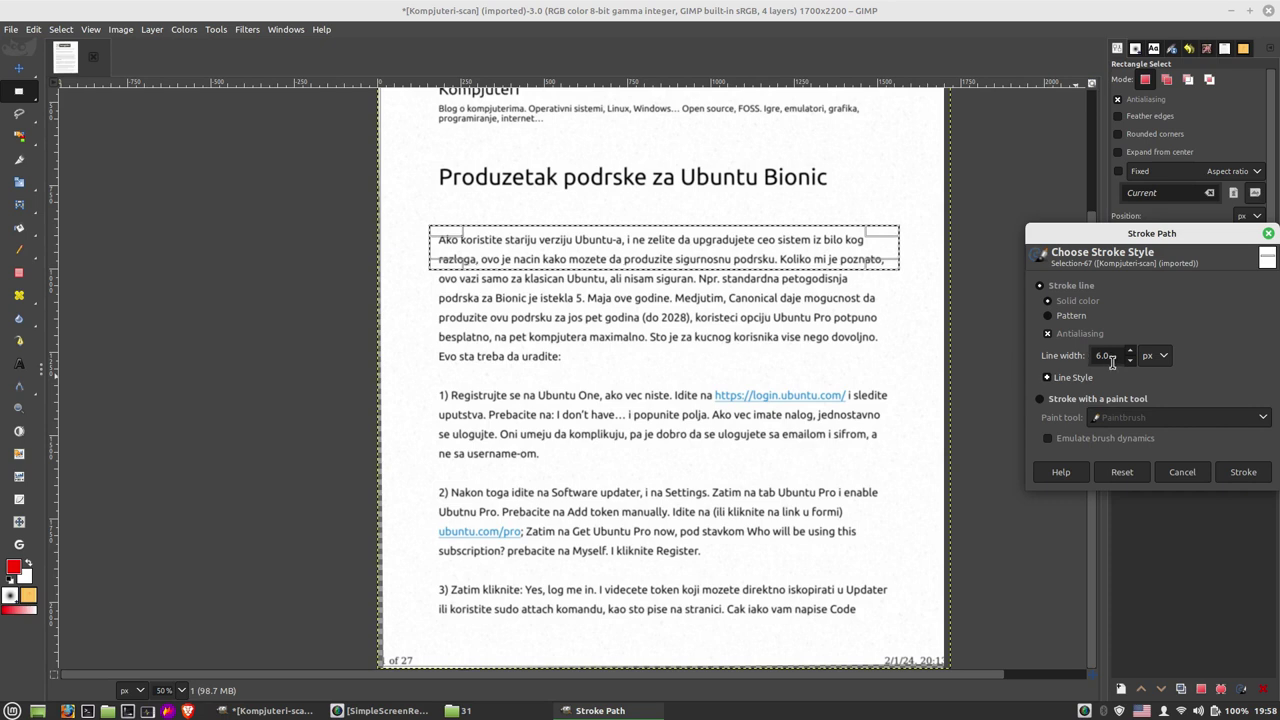
pyautogui.click(1243, 472)
pyautogui.keyDown('ctrl'); pyautogui.scroll(3, 355, 308); pyautogui.keyUp('ctrl')
pyautogui.scroll(2, 355, 307)
pyautogui.hscroll(-5, 355, 307)
pyautogui.hscroll(-1, 343, 305)
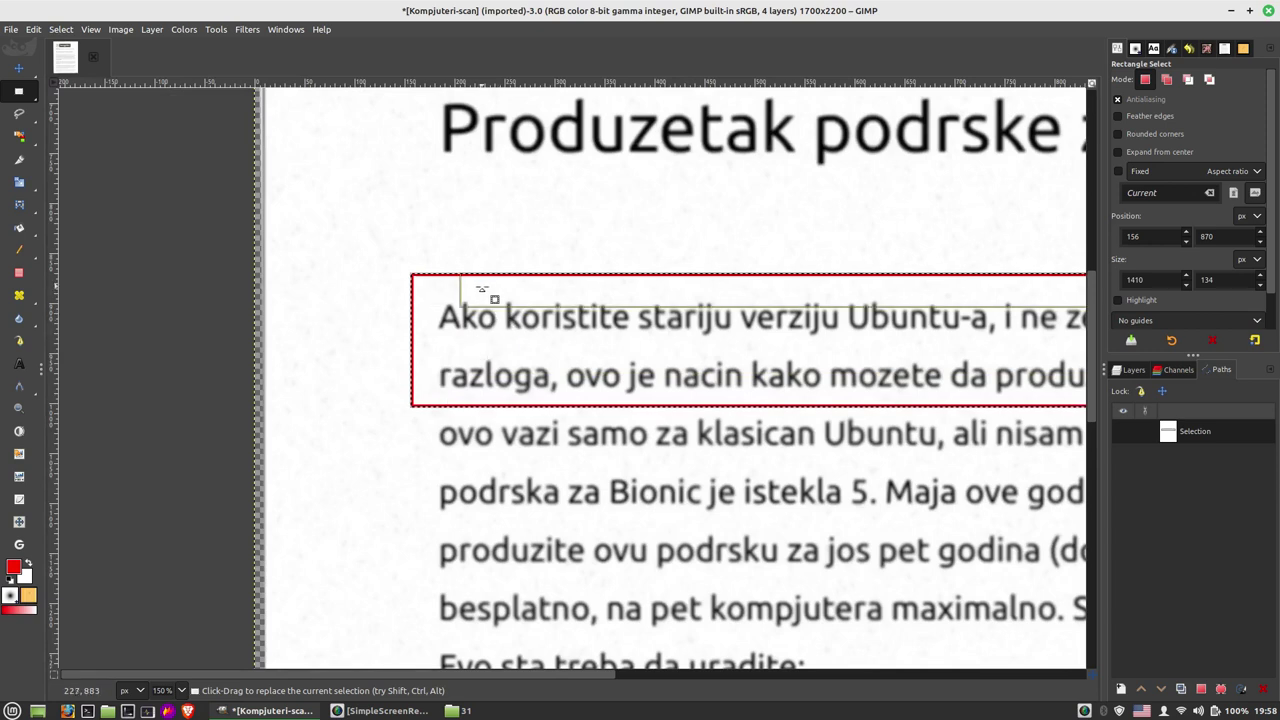
pyautogui.keyDown('ctrl'); pyautogui.scroll(-4, 765, 341); pyautogui.keyUp('ctrl')
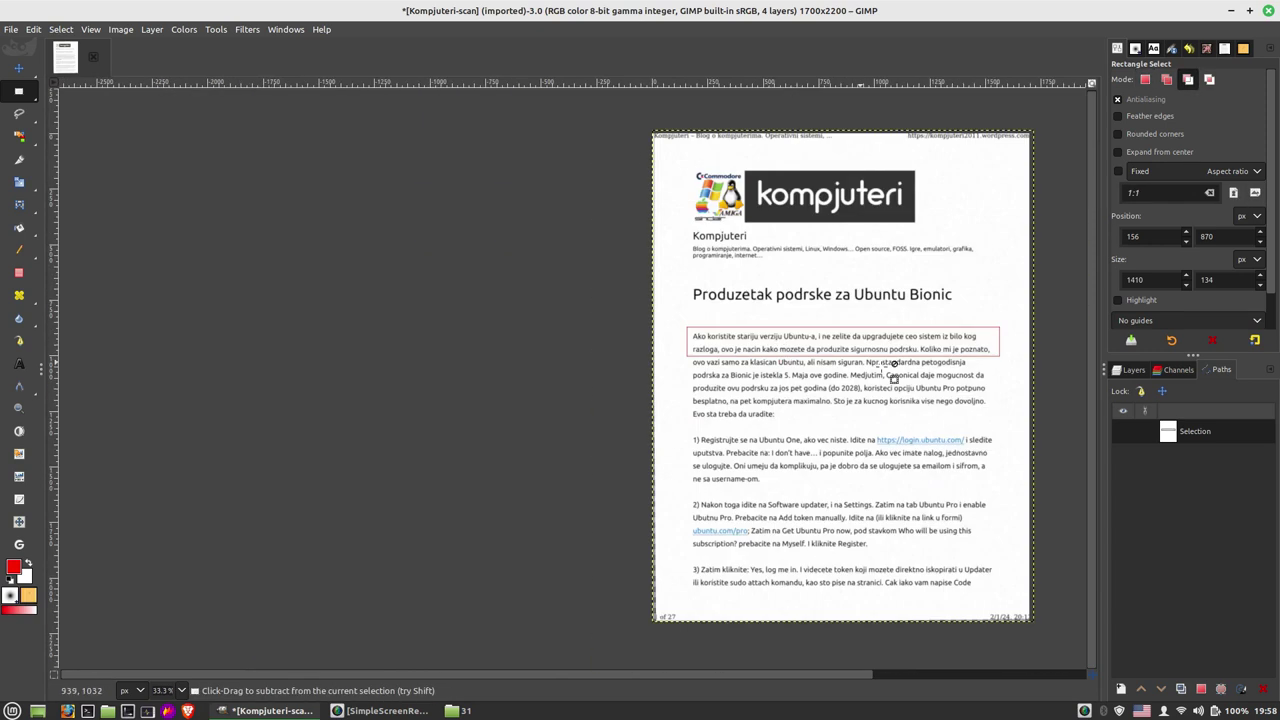
pyautogui.keyDown('ctrl'); pyautogui.scroll(2, 830, 345); pyautogui.keyUp('ctrl')
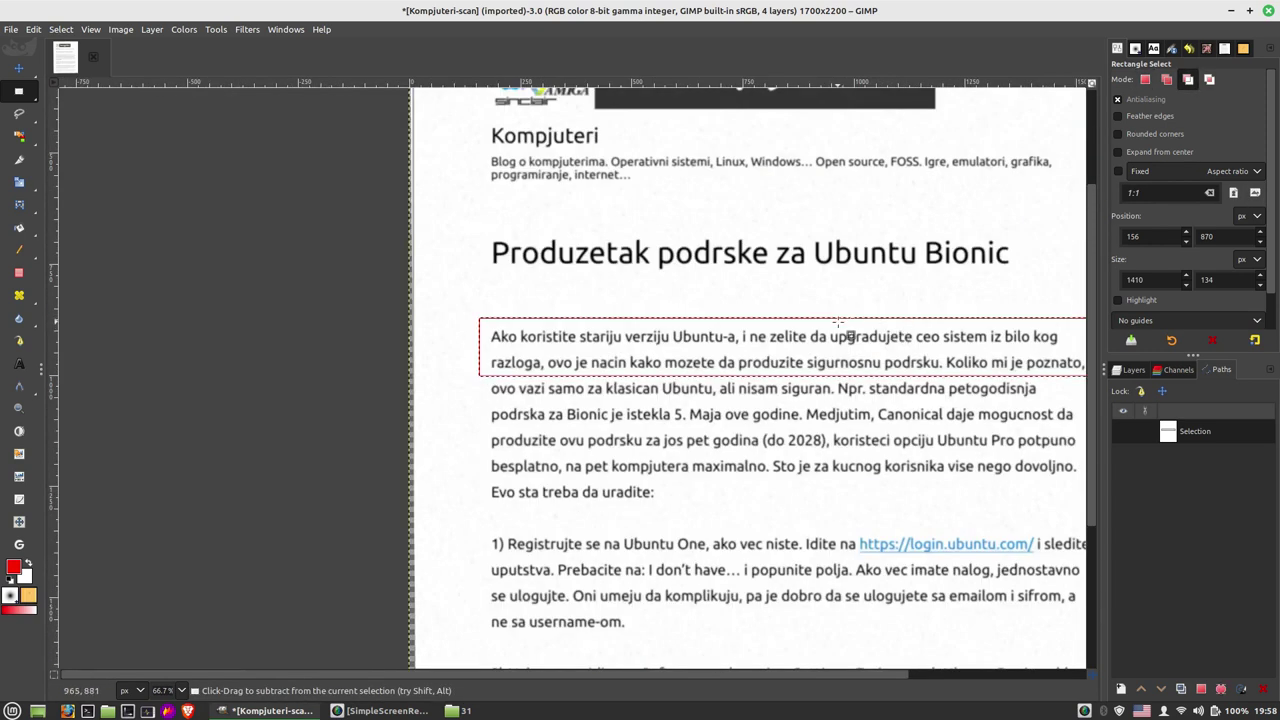
pyautogui.press('m')
pyautogui.scroll(-2, 780, 410)
pyautogui.hscroll(3, 780, 410)
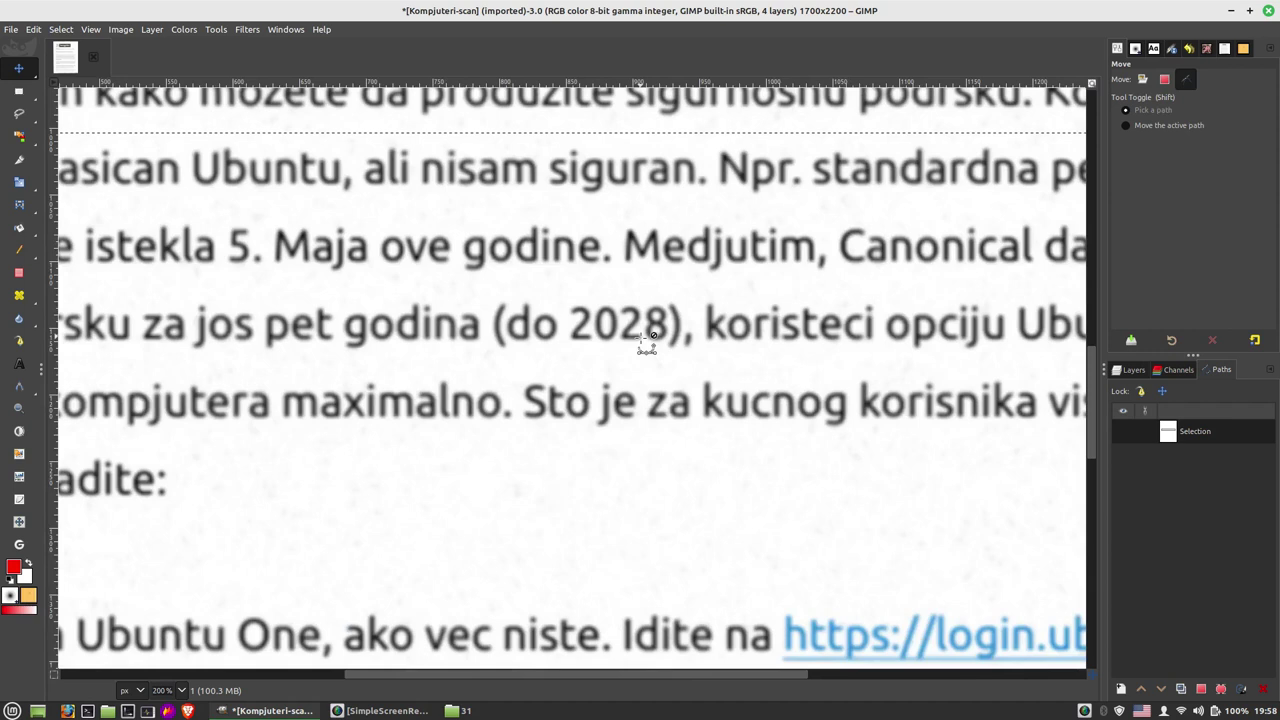
pyautogui.keyDown('ctrl'); pyautogui.scroll(-2, 648, 342); pyautogui.keyUp('ctrl')
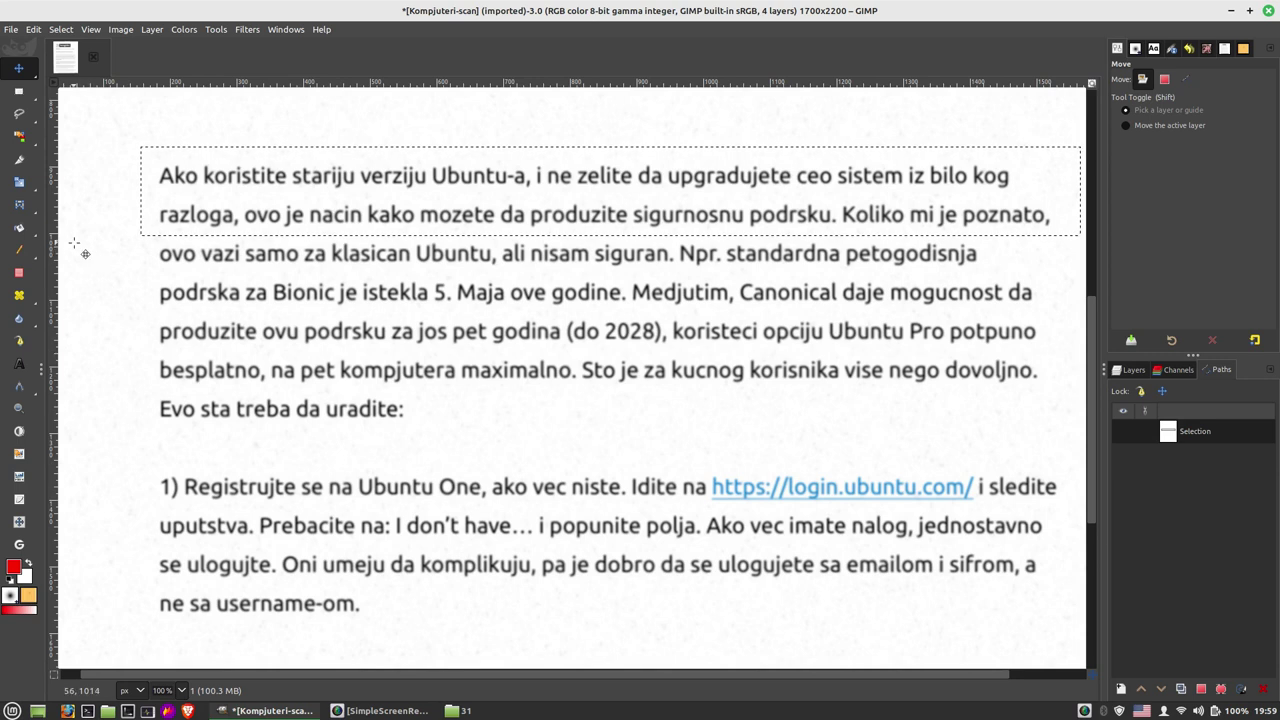
pyautogui.moveTo(19, 385)
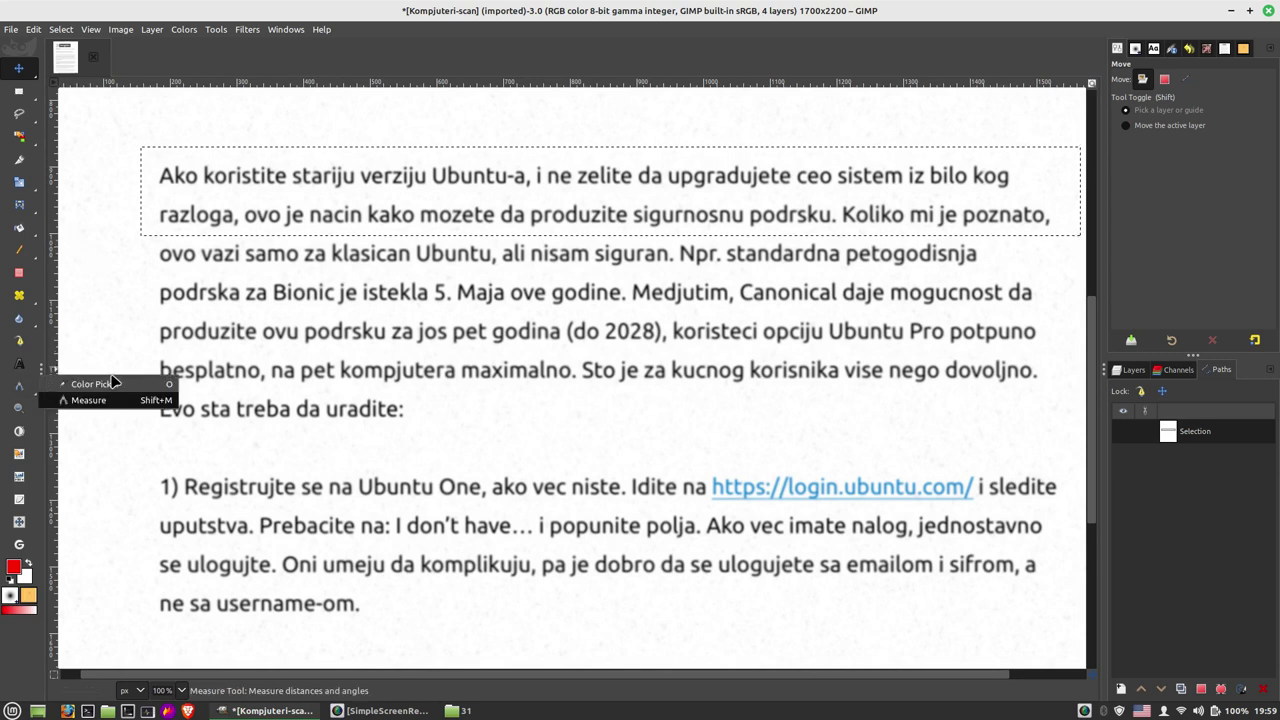
# Step: Add a black 'treba' text layer after 'uradite:' and drag it up toward the line above
pyautogui.click(24, 370)
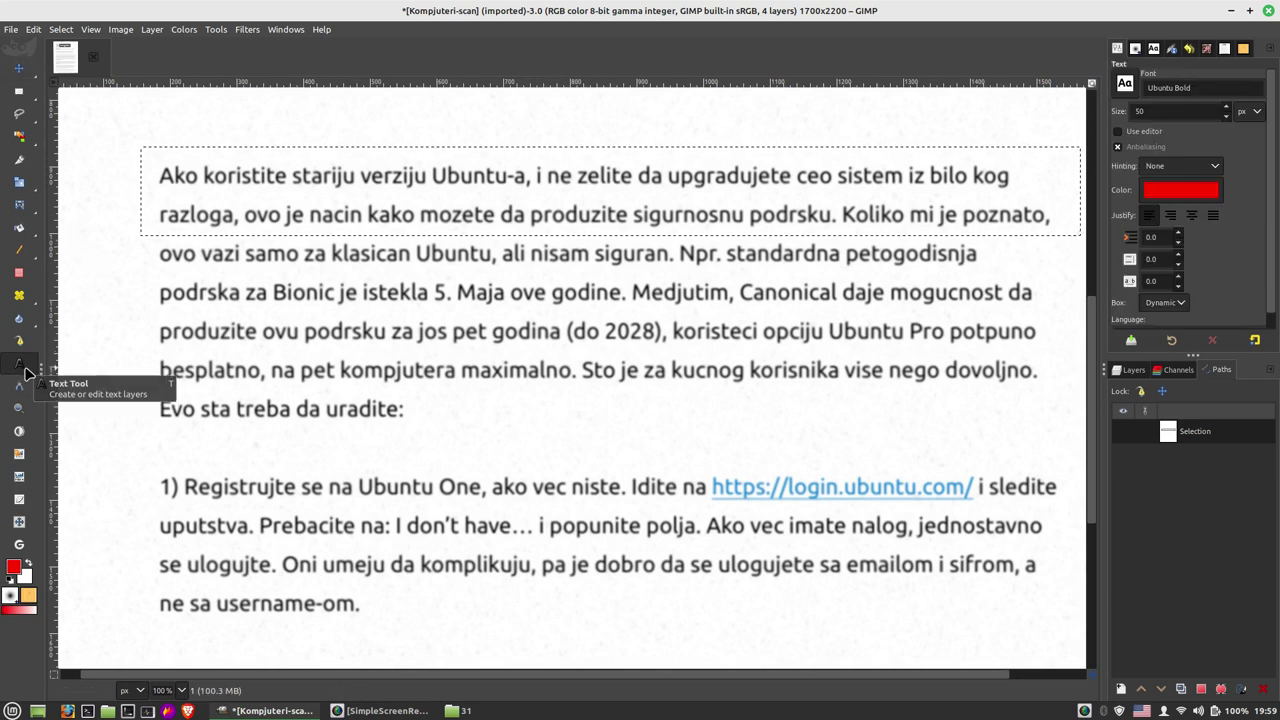
pyautogui.click(412, 410)
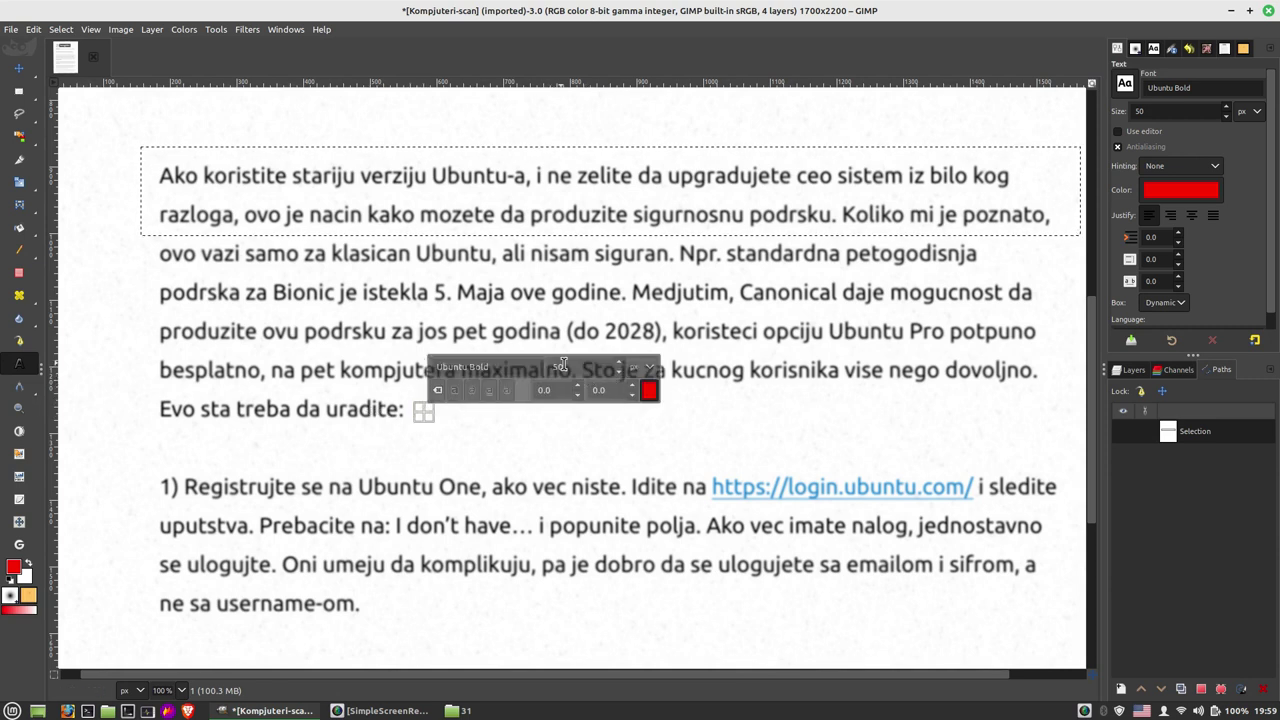
pyautogui.click(648, 390)
pyautogui.moveTo(720, 320); pyautogui.dragTo(557, 323)
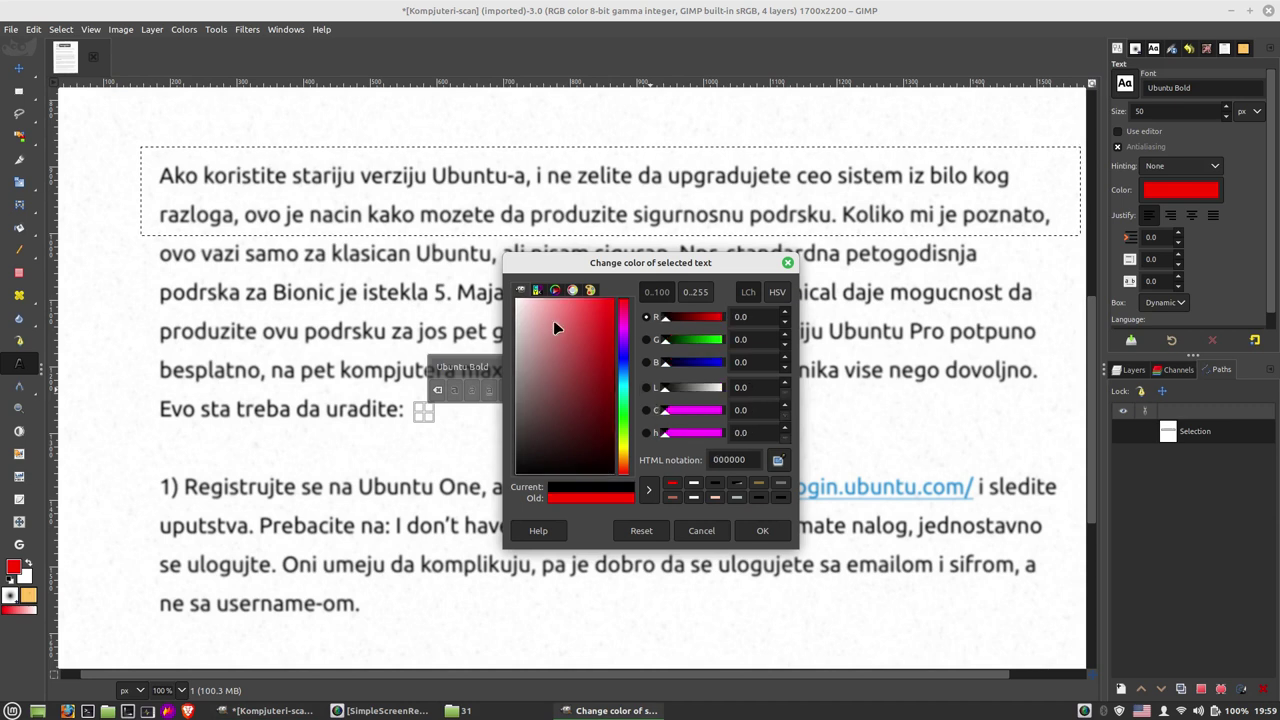
pyautogui.click(760, 530)
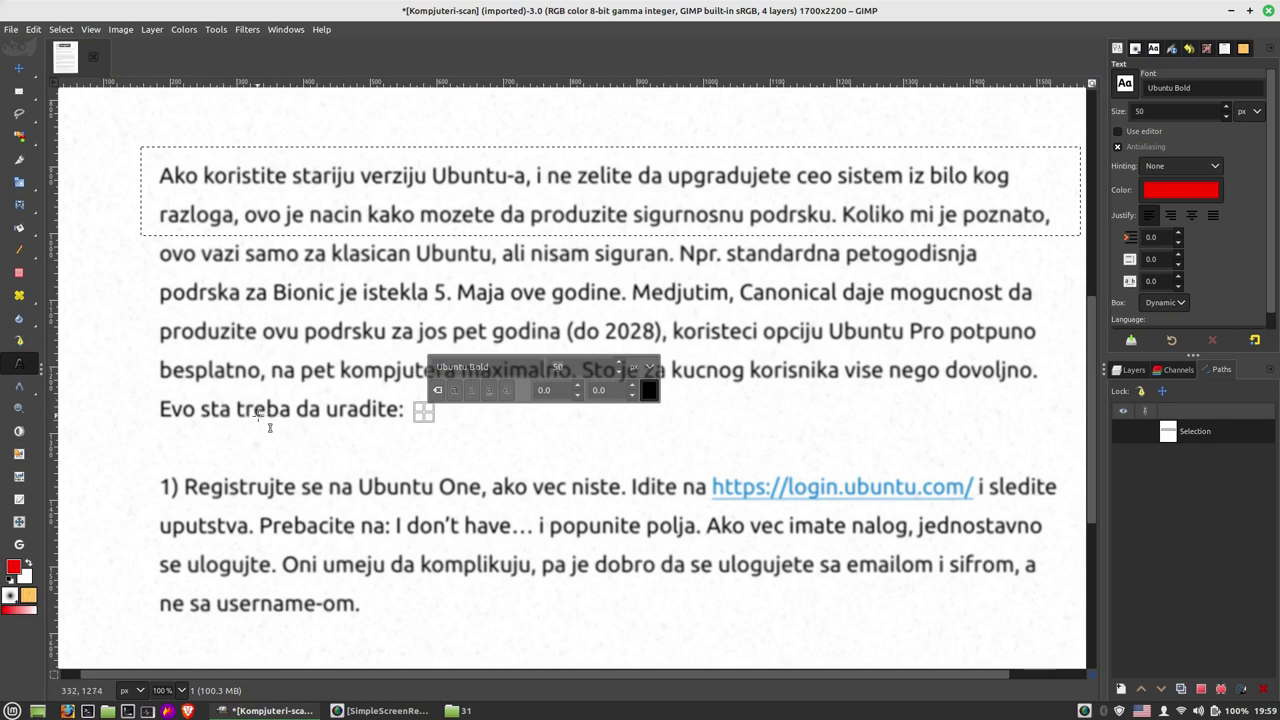
pyautogui.write('t')
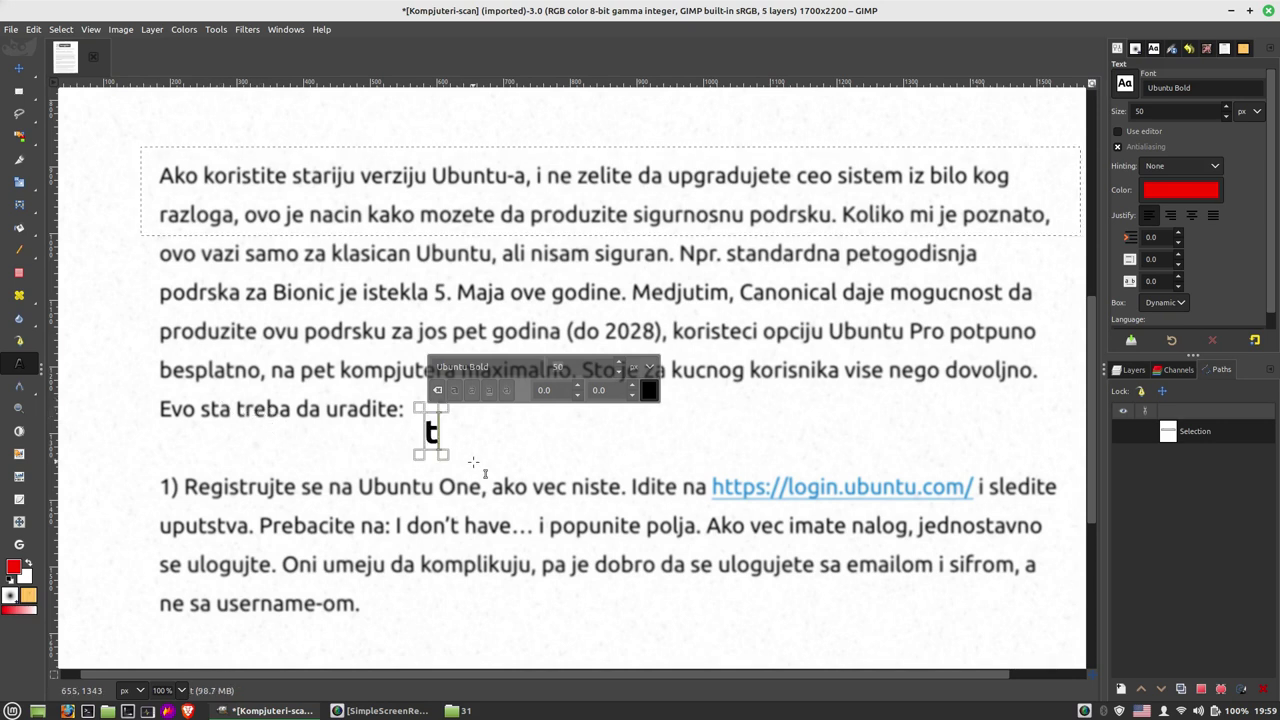
pyautogui.write('reba')
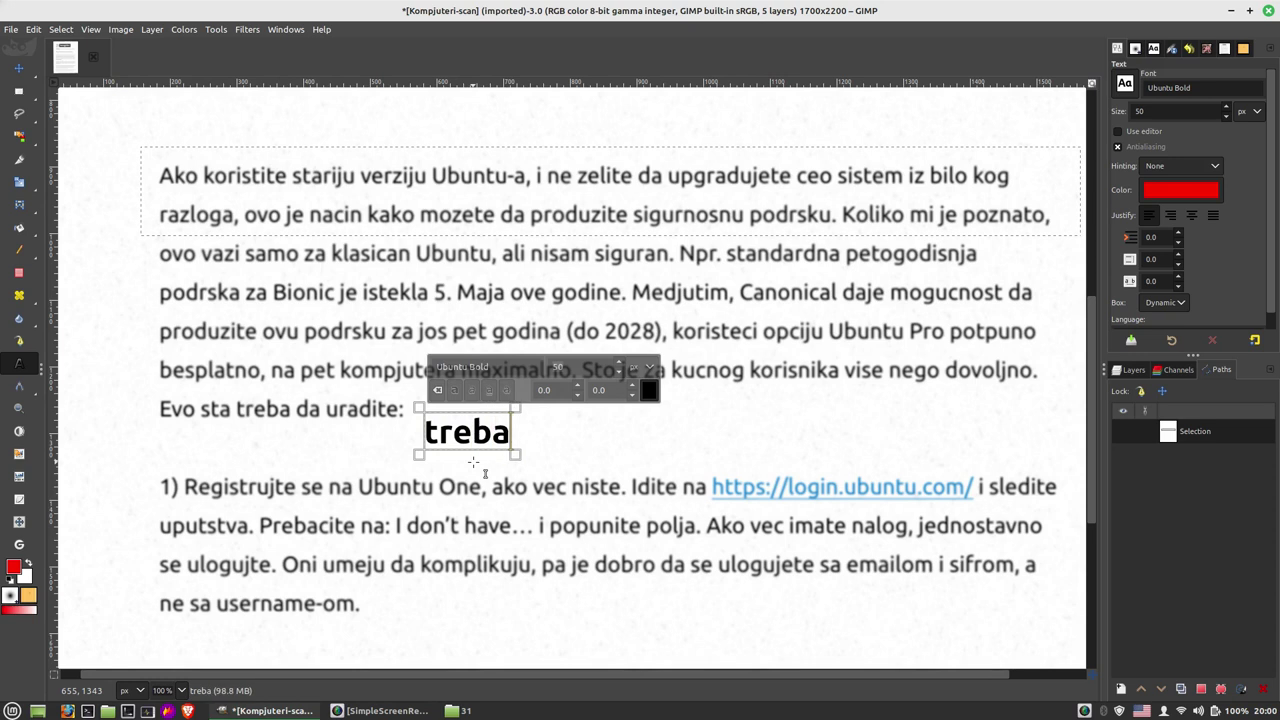
pyautogui.scroll(3, 446, 418)
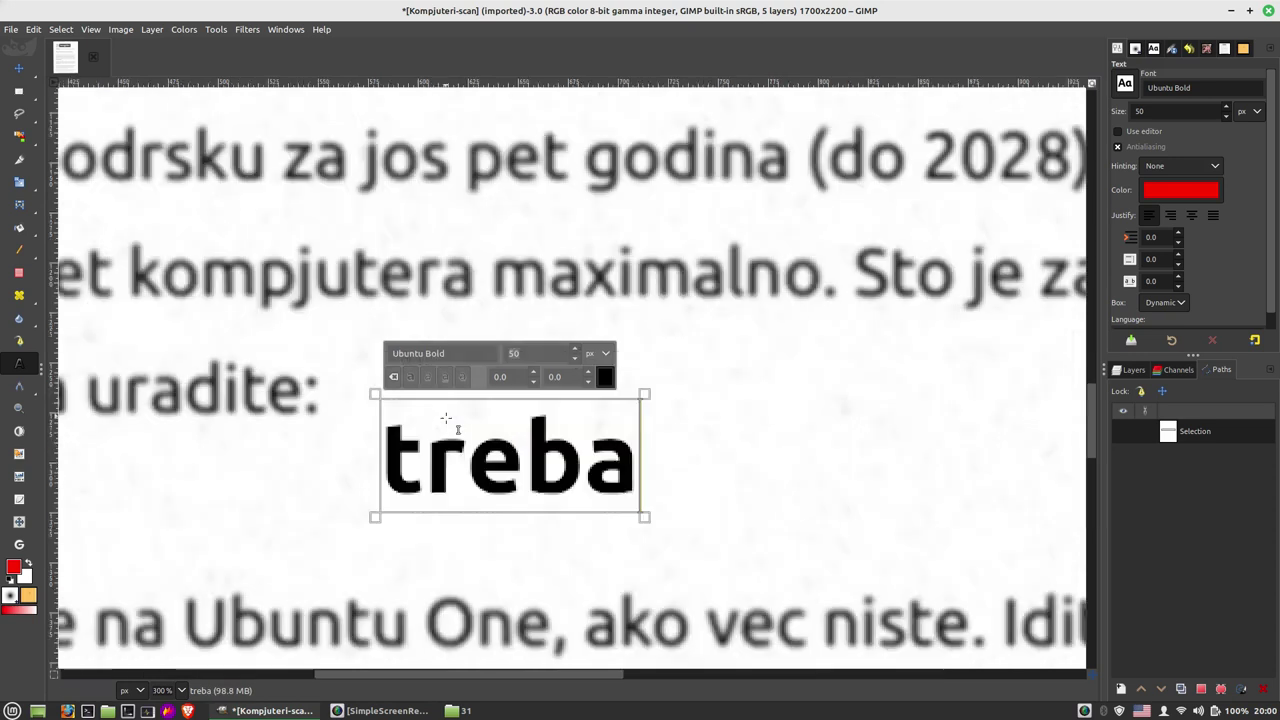
pyautogui.scroll(-2, 397, 440)
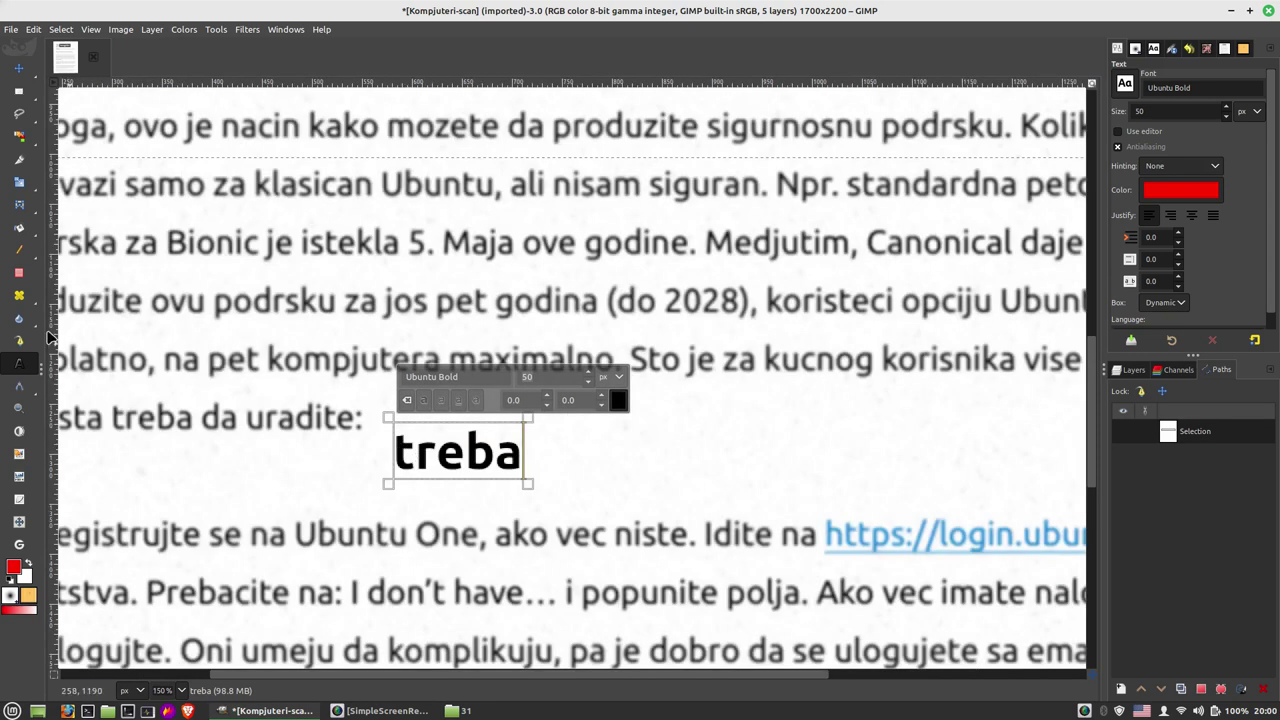
pyautogui.press('Escape')
pyautogui.press('m')
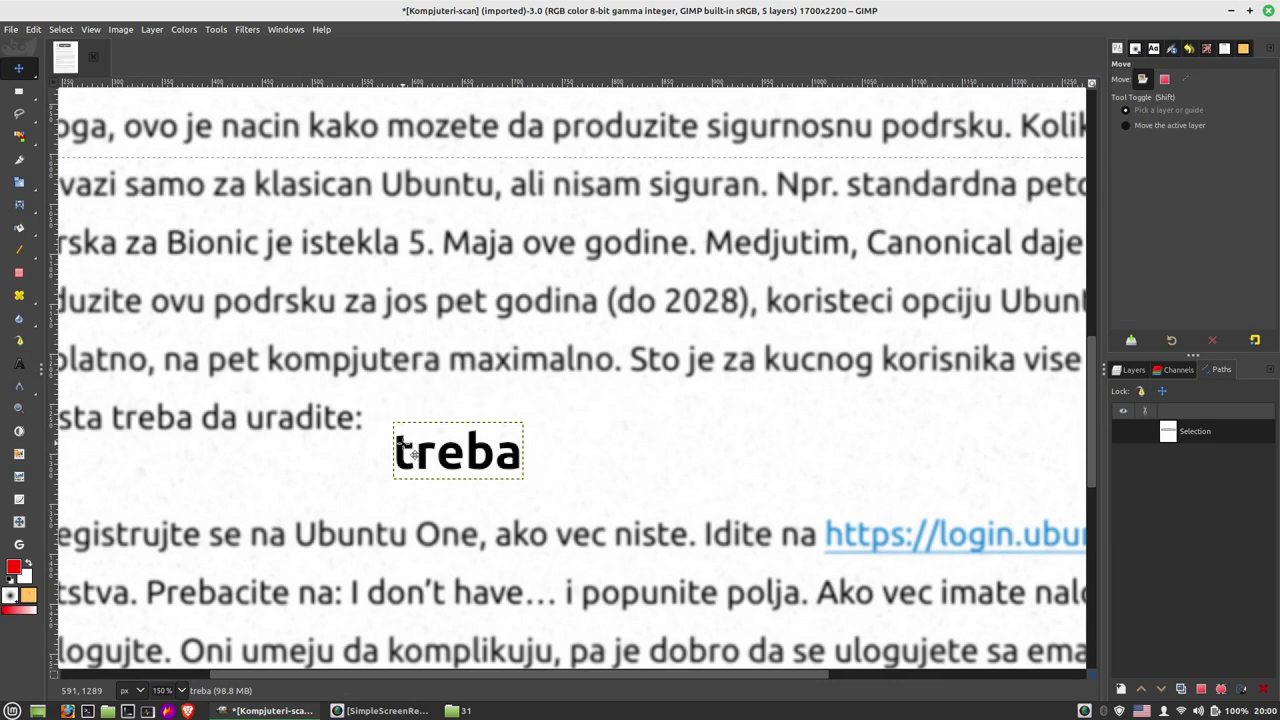
pyautogui.moveTo(419, 439); pyautogui.dragTo(223, 394)
# Step: Place 'treba' over the word treba in the line and adjust its font size
pyautogui.hscroll(-5, 140, 430)
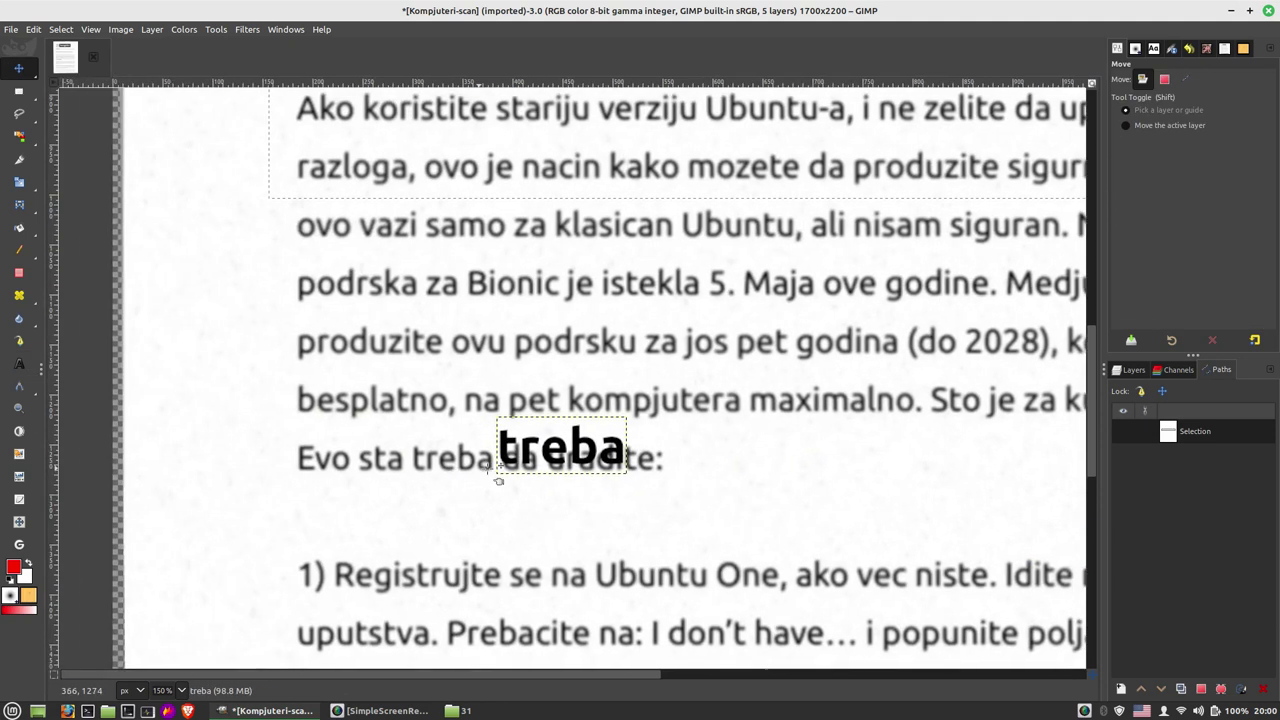
pyautogui.moveTo(507, 447)
pyautogui.mouseDown()
pyautogui.moveTo(413, 509)
pyautogui.moveTo(421, 465)
pyautogui.mouseUp()
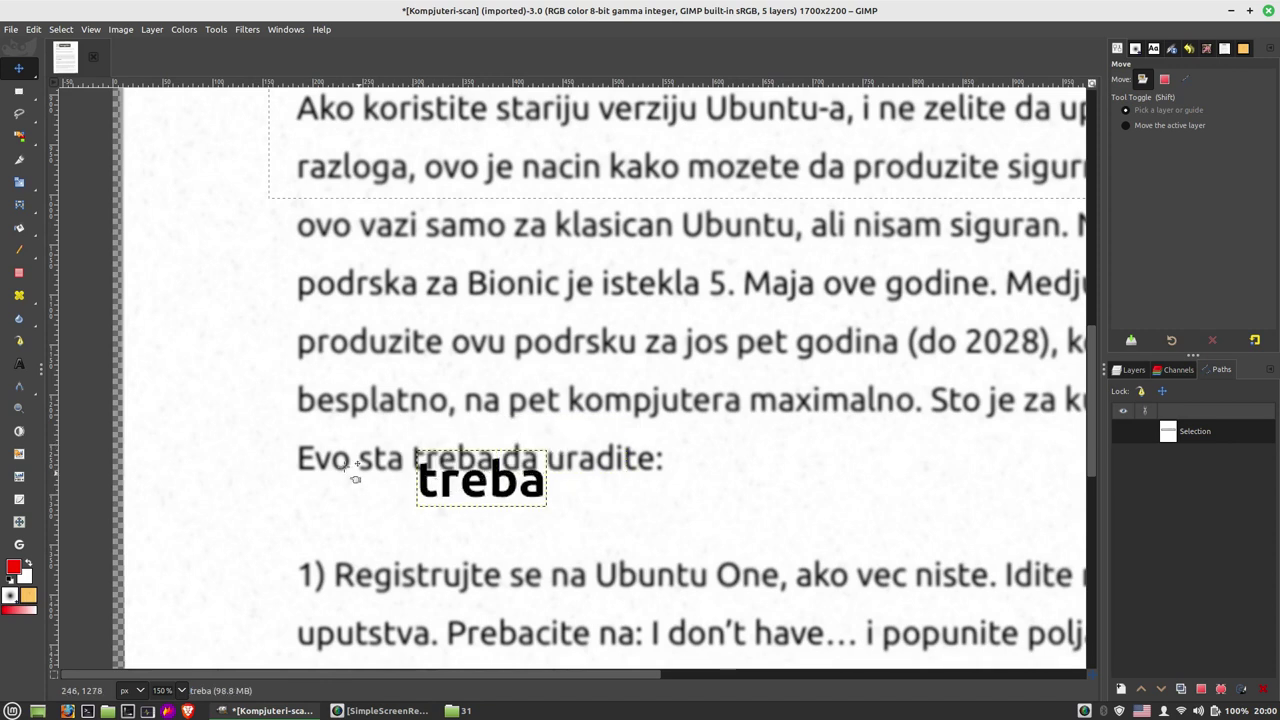
pyautogui.click(17, 365)
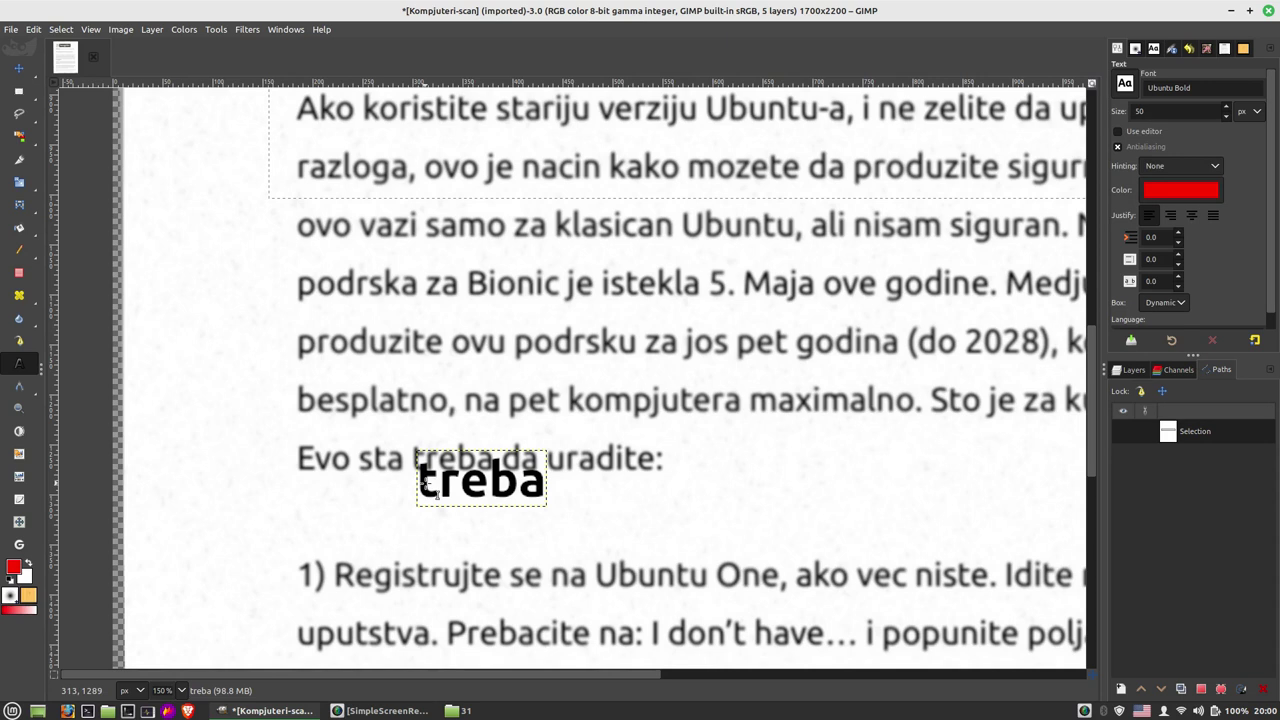
pyautogui.click(436, 493)
pyautogui.click(551, 404)
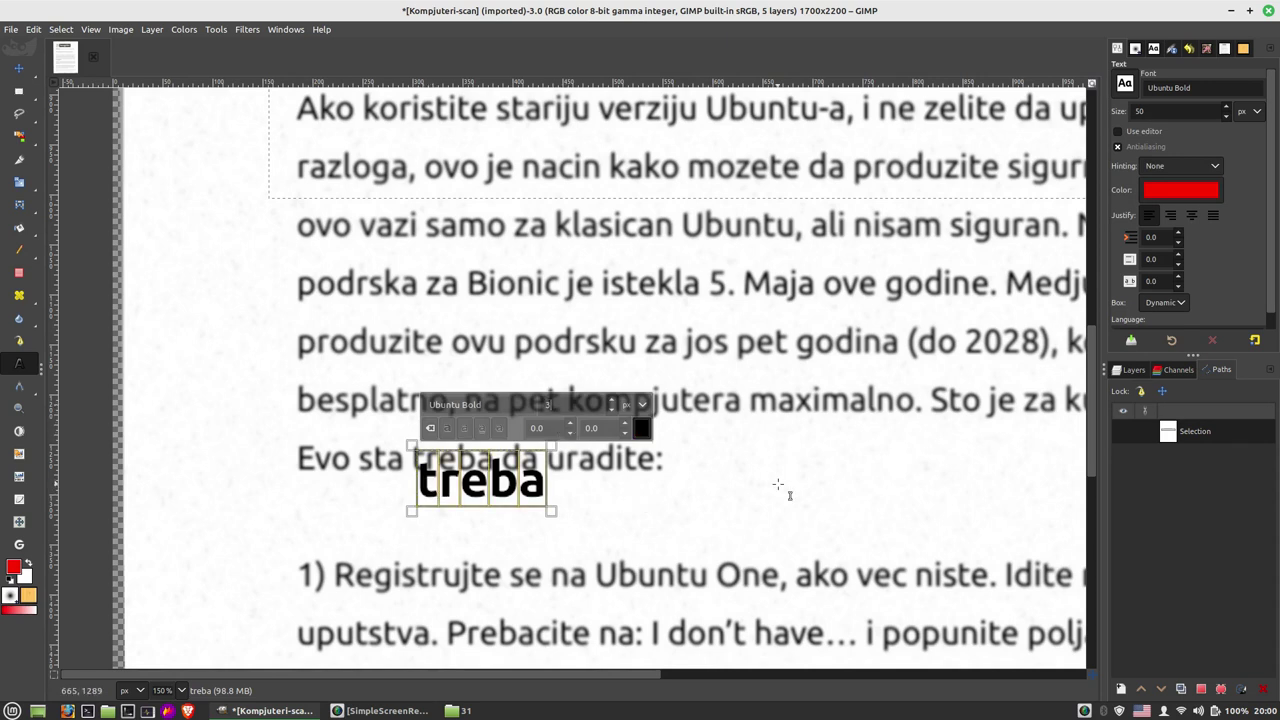
pyautogui.write('0')
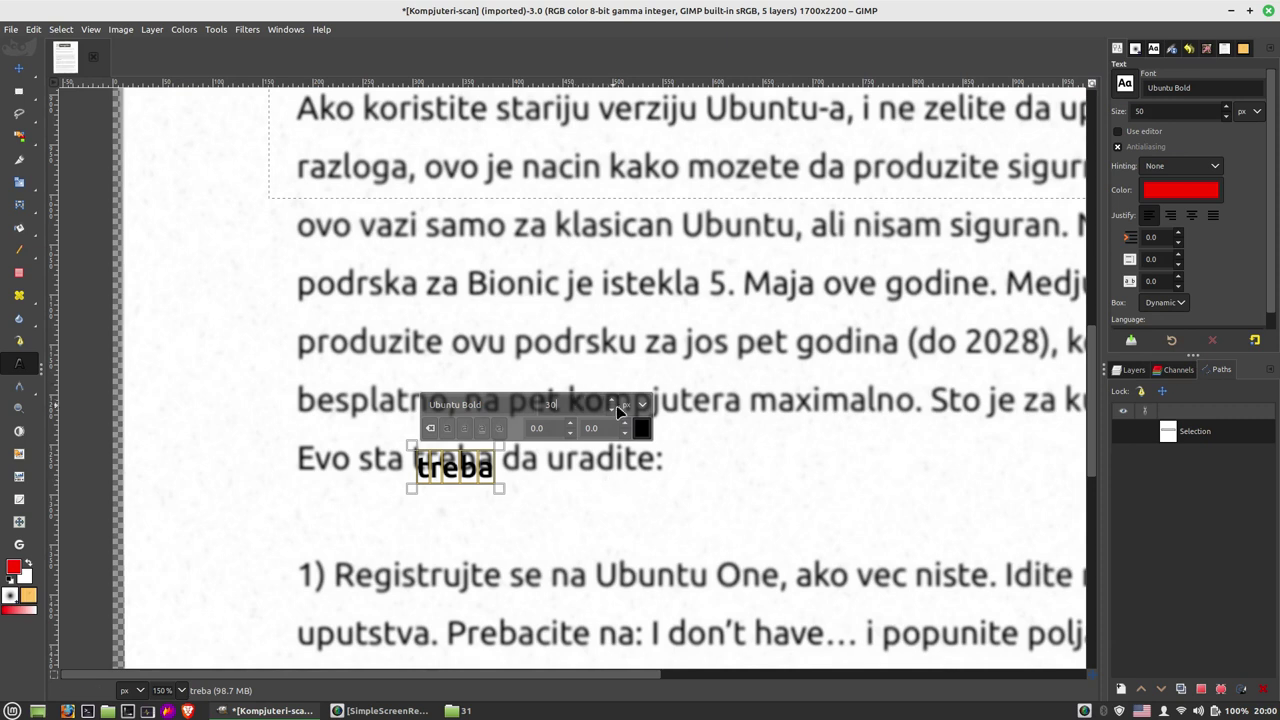
pyautogui.scroll(2, 516, 448)
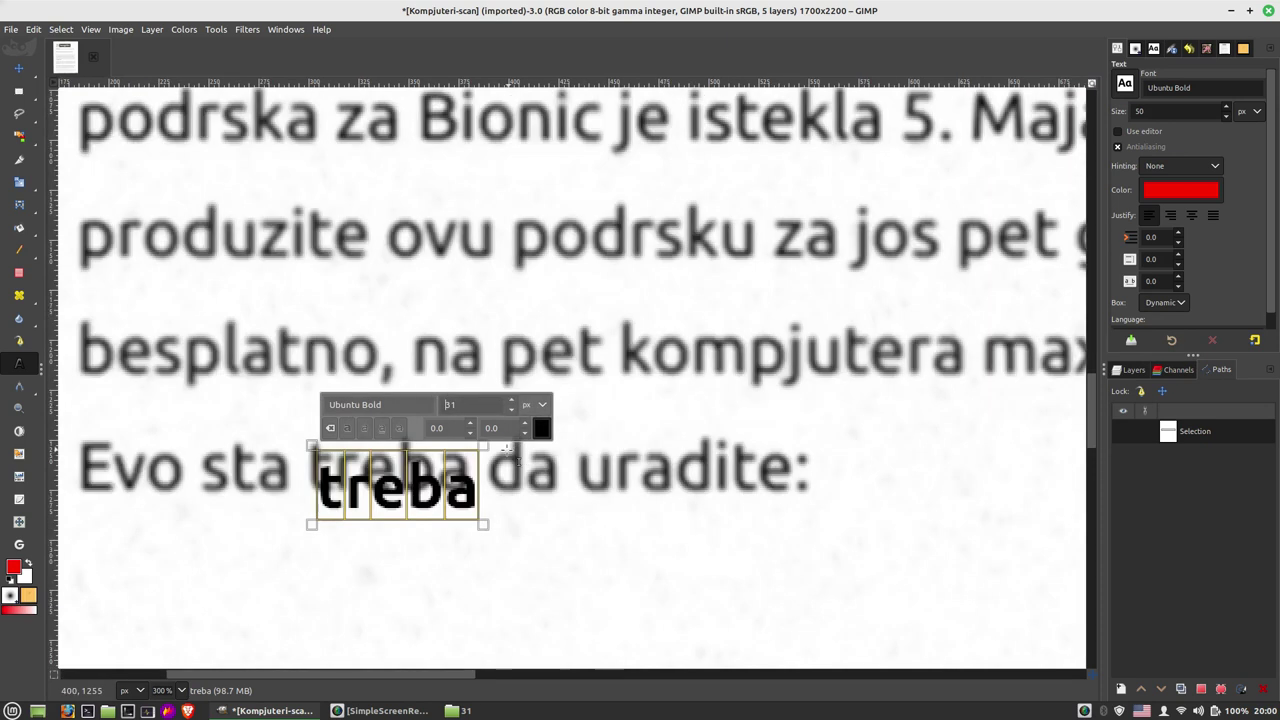
# Step: Realign the 'treba' layer with the 'Evo sta treba da uradite:' line
pyautogui.click(18, 68)
pyautogui.moveTo(332, 488); pyautogui.dragTo(322, 468)
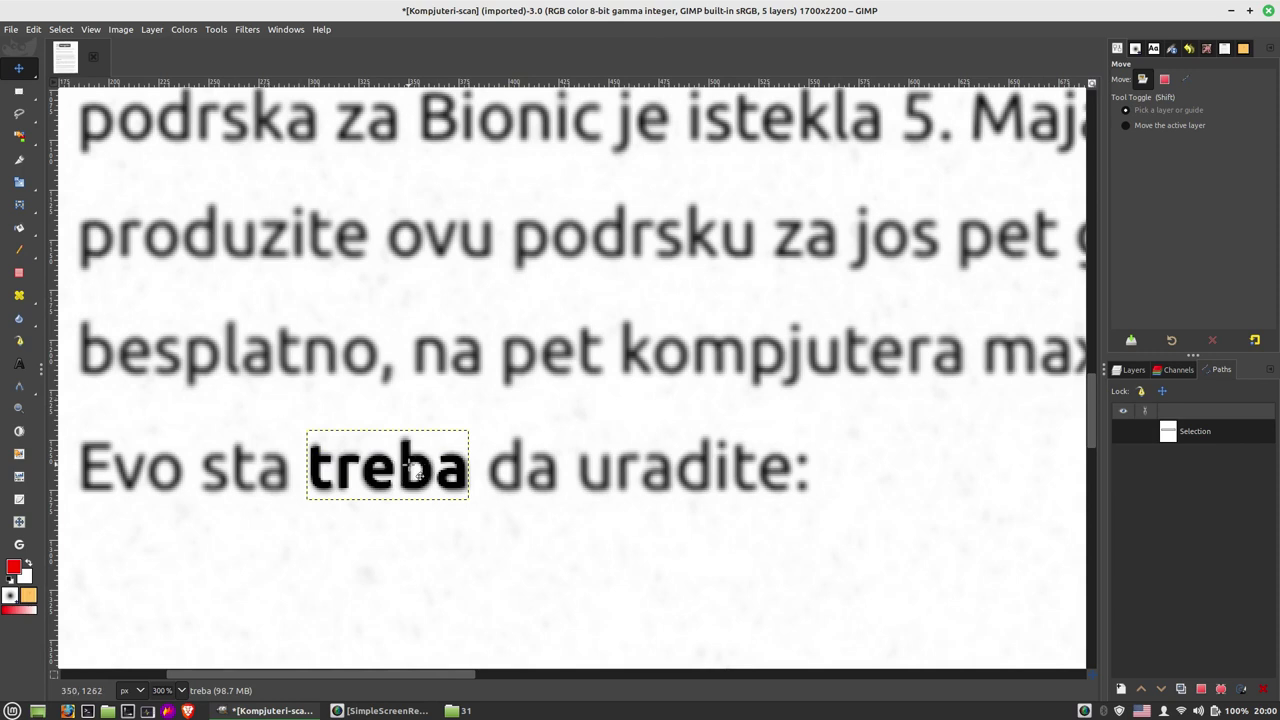
pyautogui.moveTo(419, 468); pyautogui.dragTo(420, 468)
pyautogui.hotkey('ctrl', 'z')
pyautogui.hotkey('ctrl', 'z')
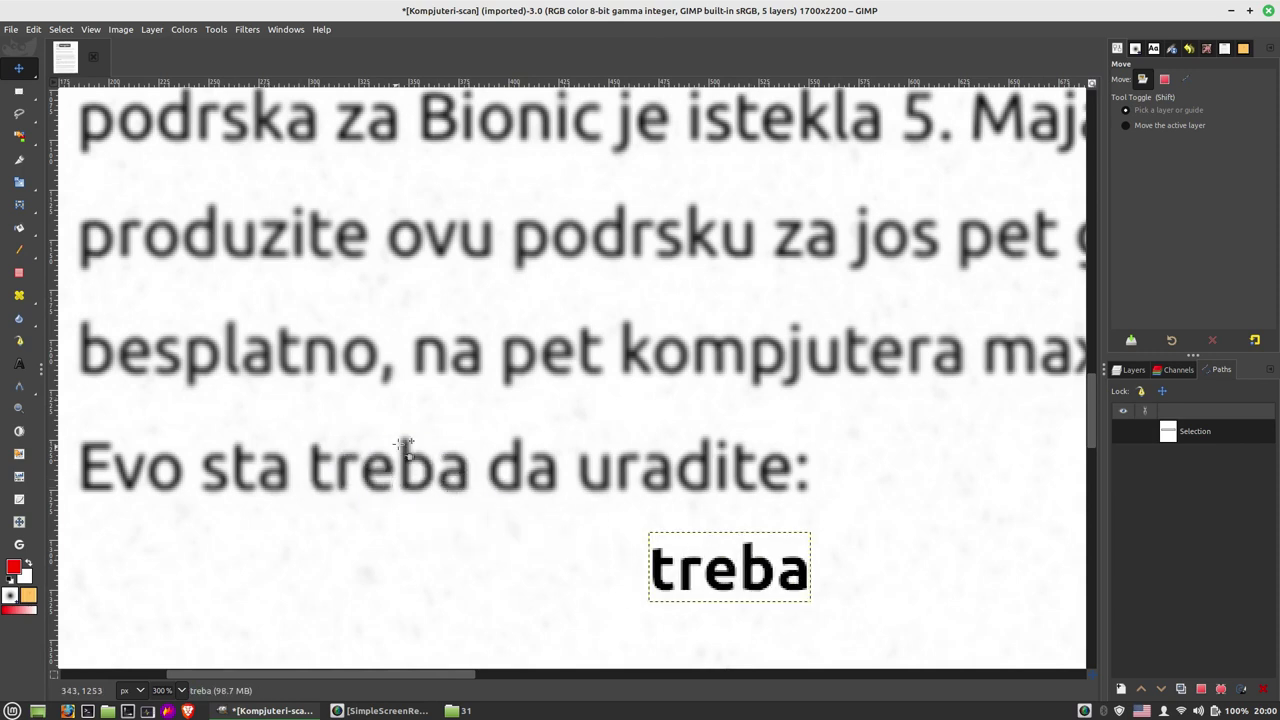
pyautogui.click(700, 572)
pyautogui.moveTo(700, 574); pyautogui.dragTo(356, 473)
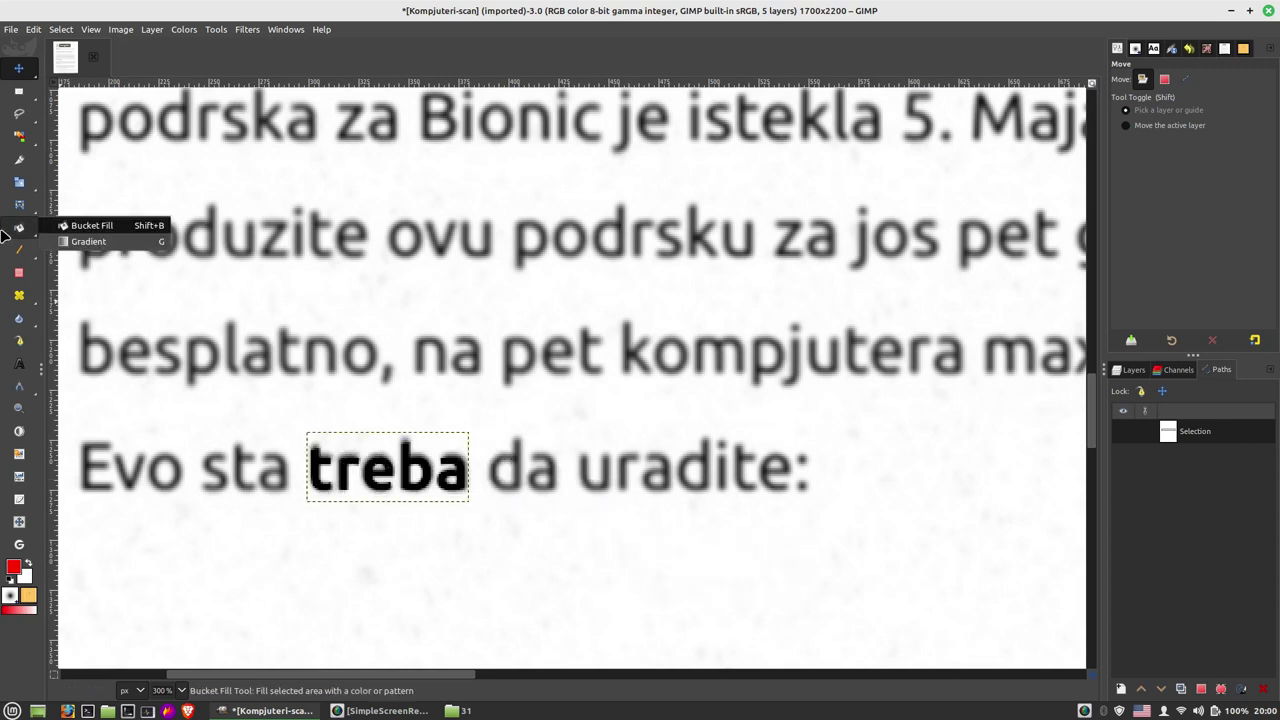
# Step: Enlarge 'treba' from 31 to 32, nudge it into place, and show the Layers list
pyautogui.click(27, 364)
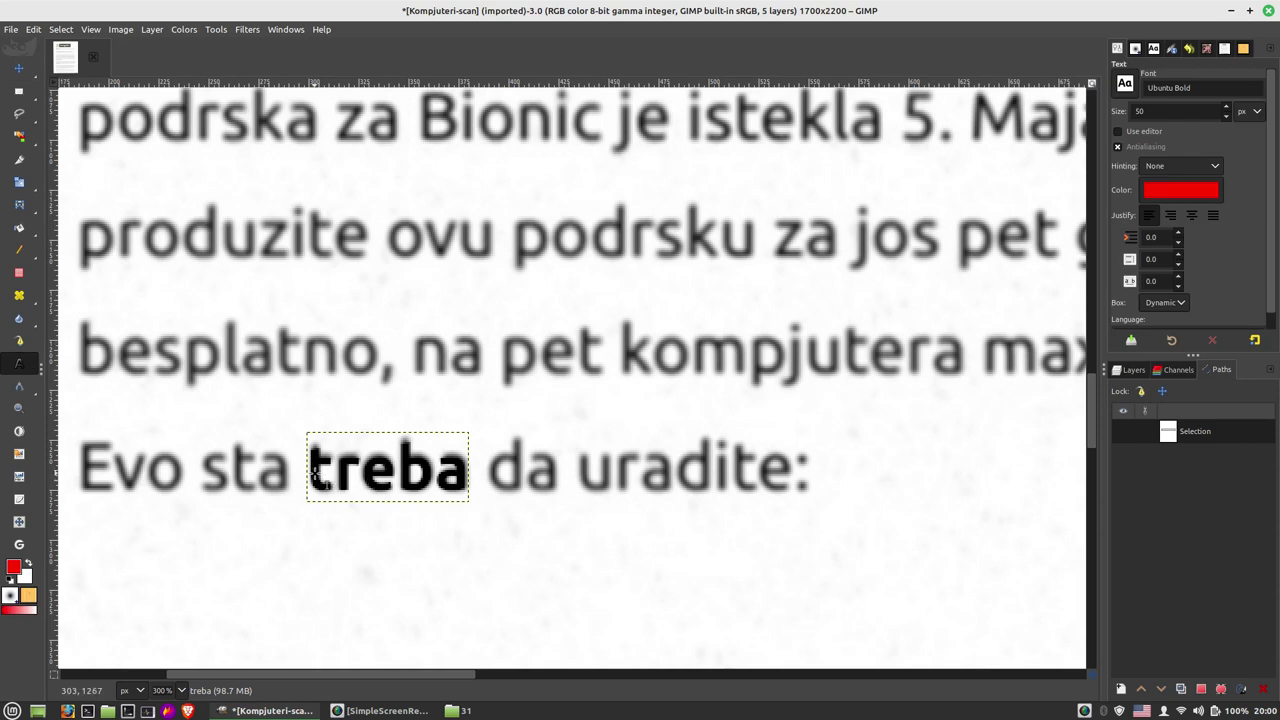
pyautogui.click(314, 474)
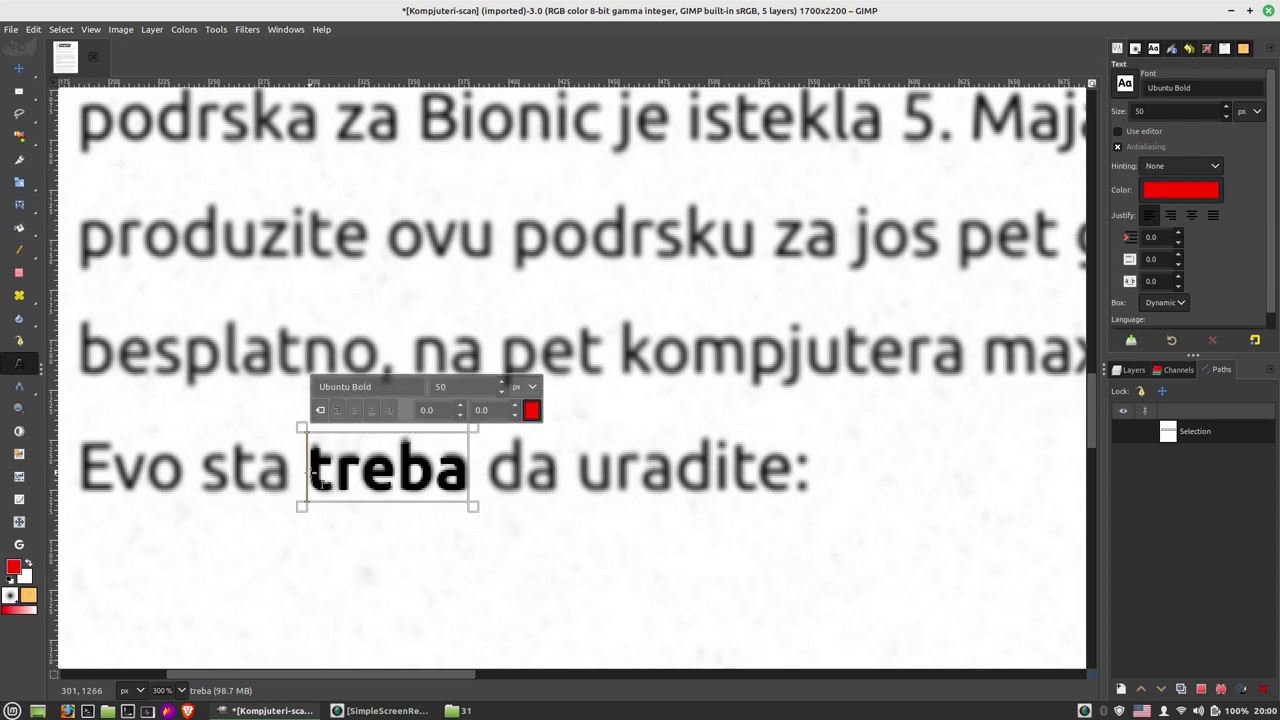
pyautogui.click(502, 382)
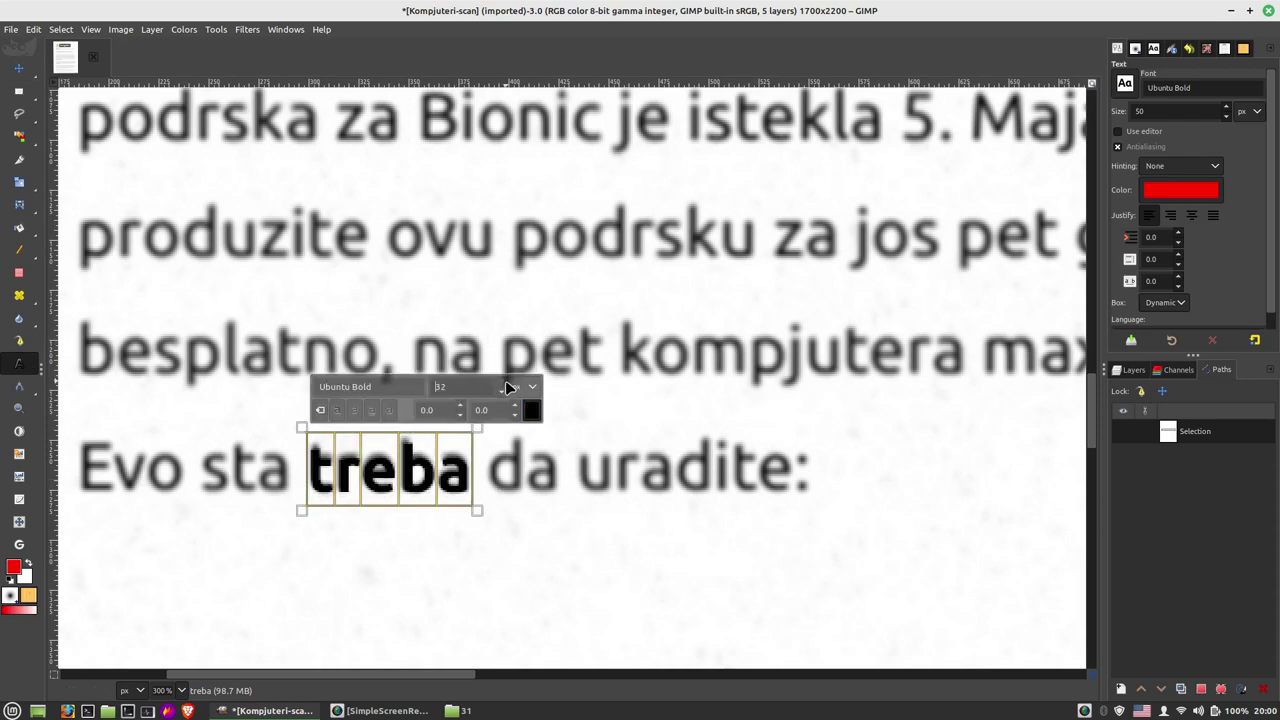
pyautogui.click(18, 67)
pyautogui.moveTo(331, 469); pyautogui.dragTo(553, 531)
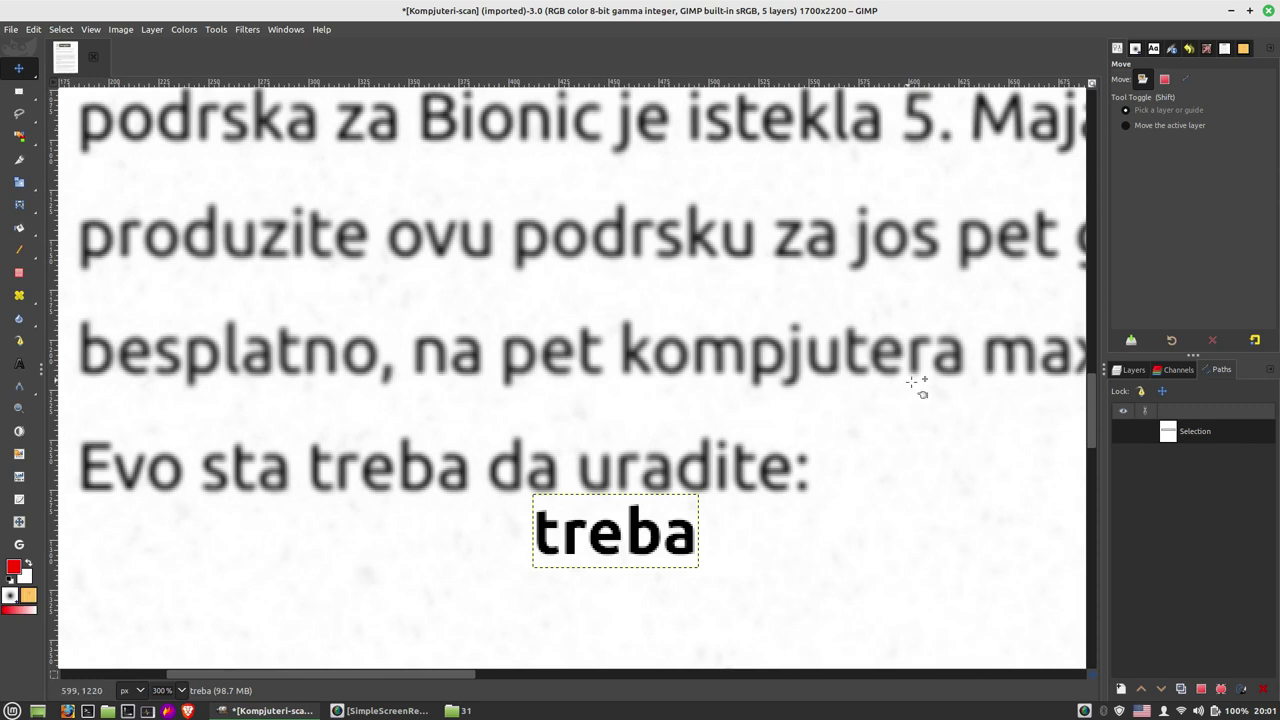
pyautogui.click(1134, 370)
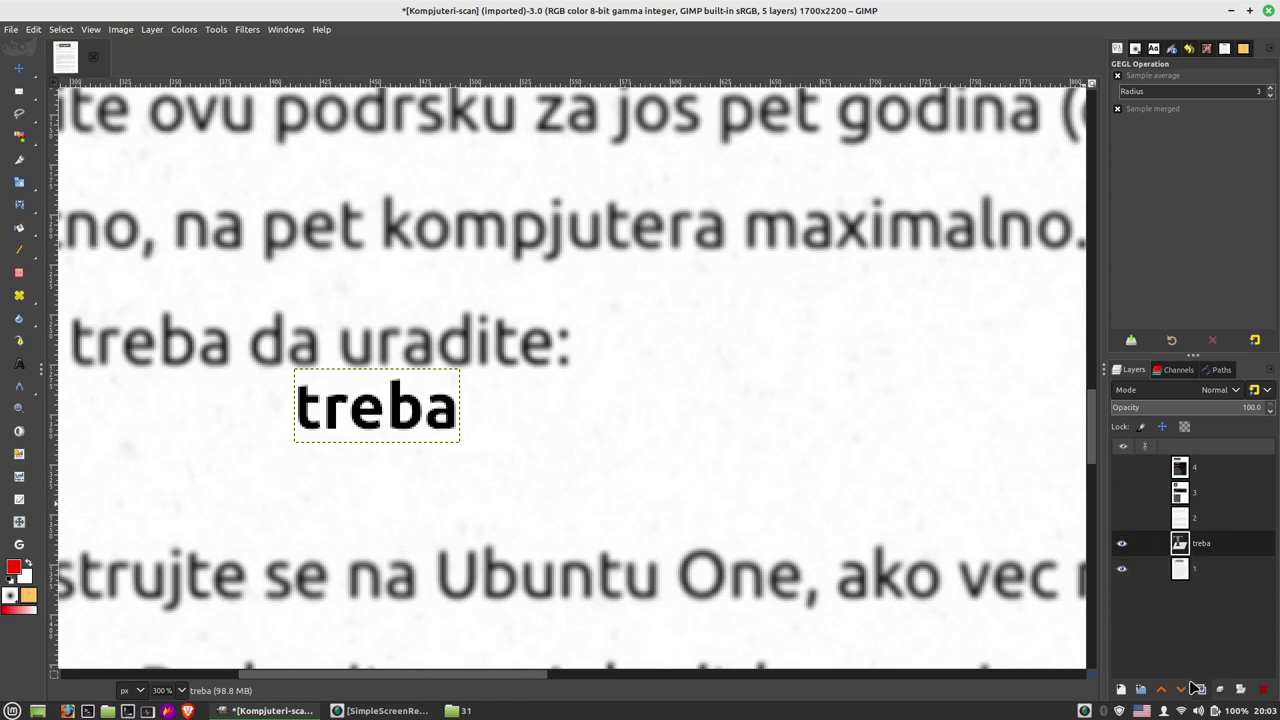
# Step: Duplicate the treba layer, hide the original, and position the 'treba #1' copy under the Evo sta line
pyautogui.click(1201, 689)
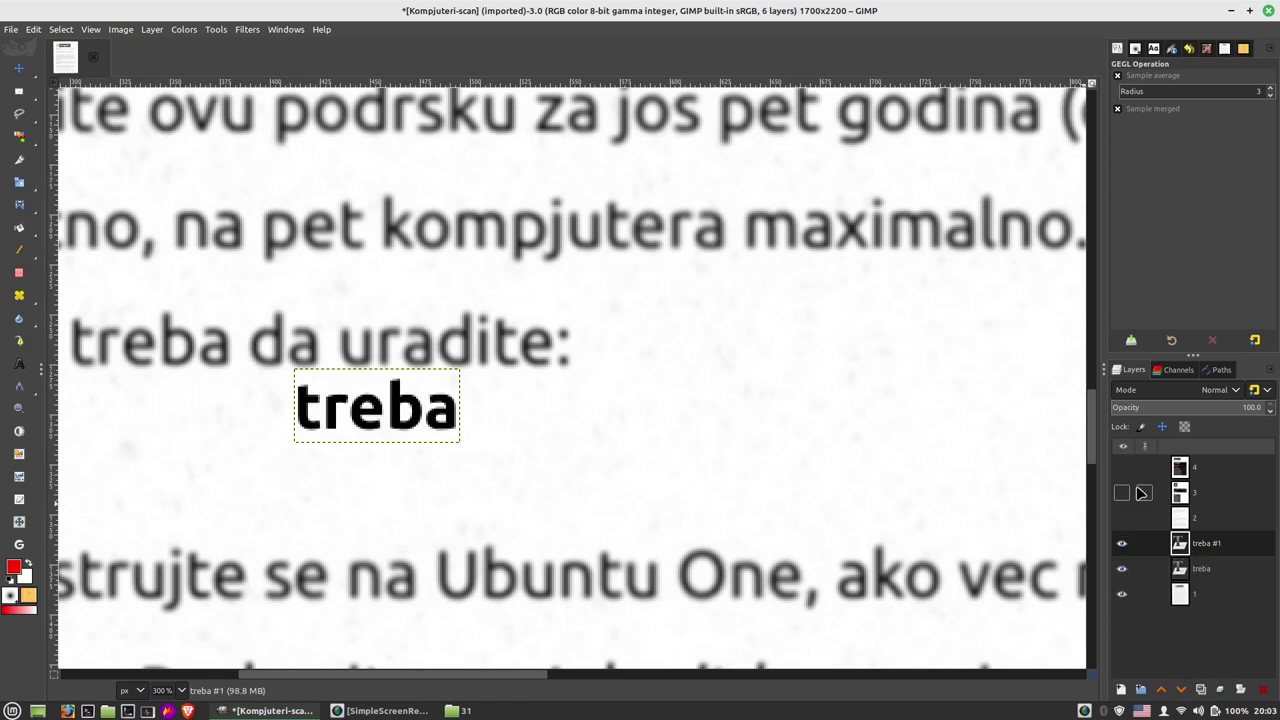
pyautogui.click(1208, 569)
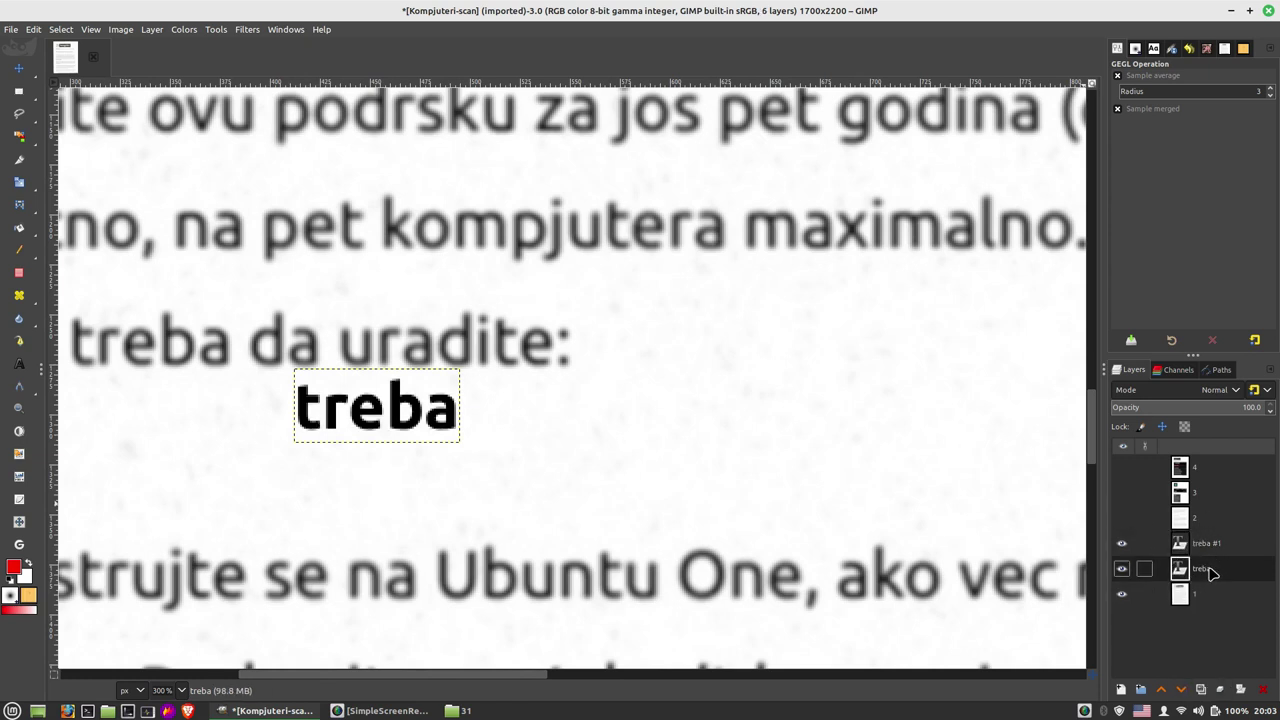
pyautogui.click(1121, 569)
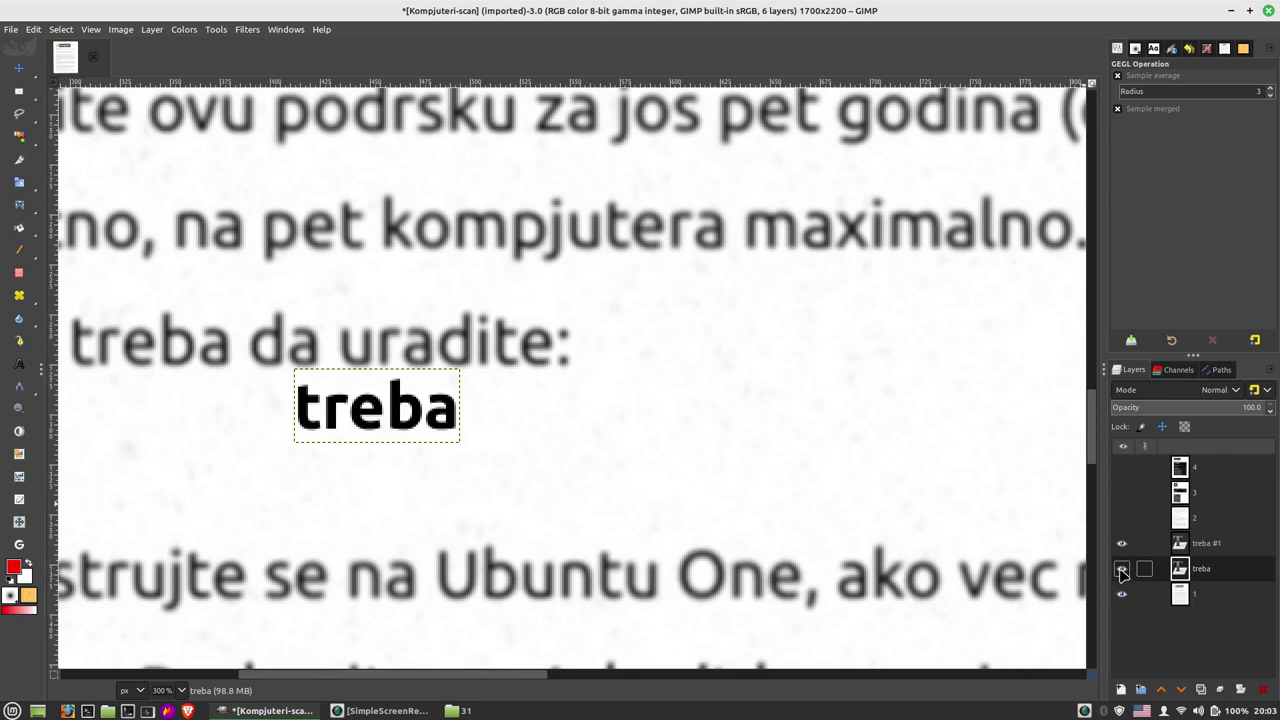
pyautogui.click(1207, 546)
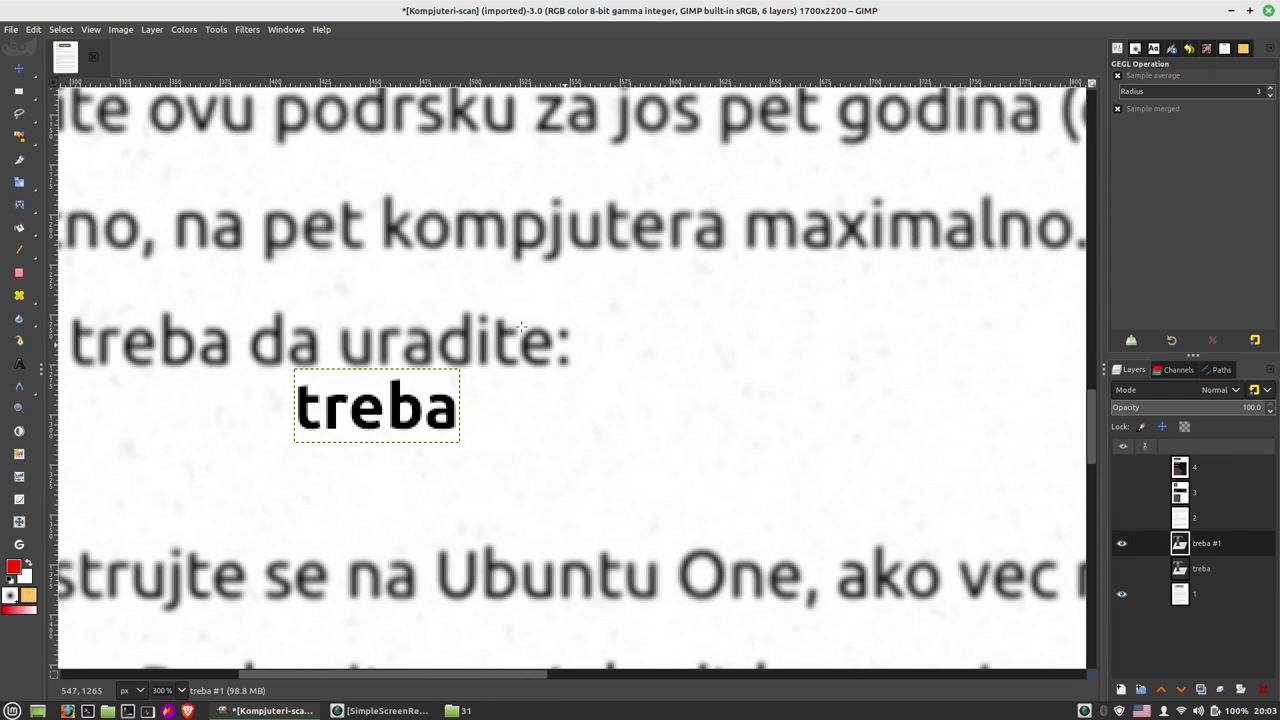
pyautogui.keyDown('ctrl'); pyautogui.scroll(-3, 430, 225); pyautogui.keyUp('ctrl')
pyautogui.scroll(5, 416, 206)
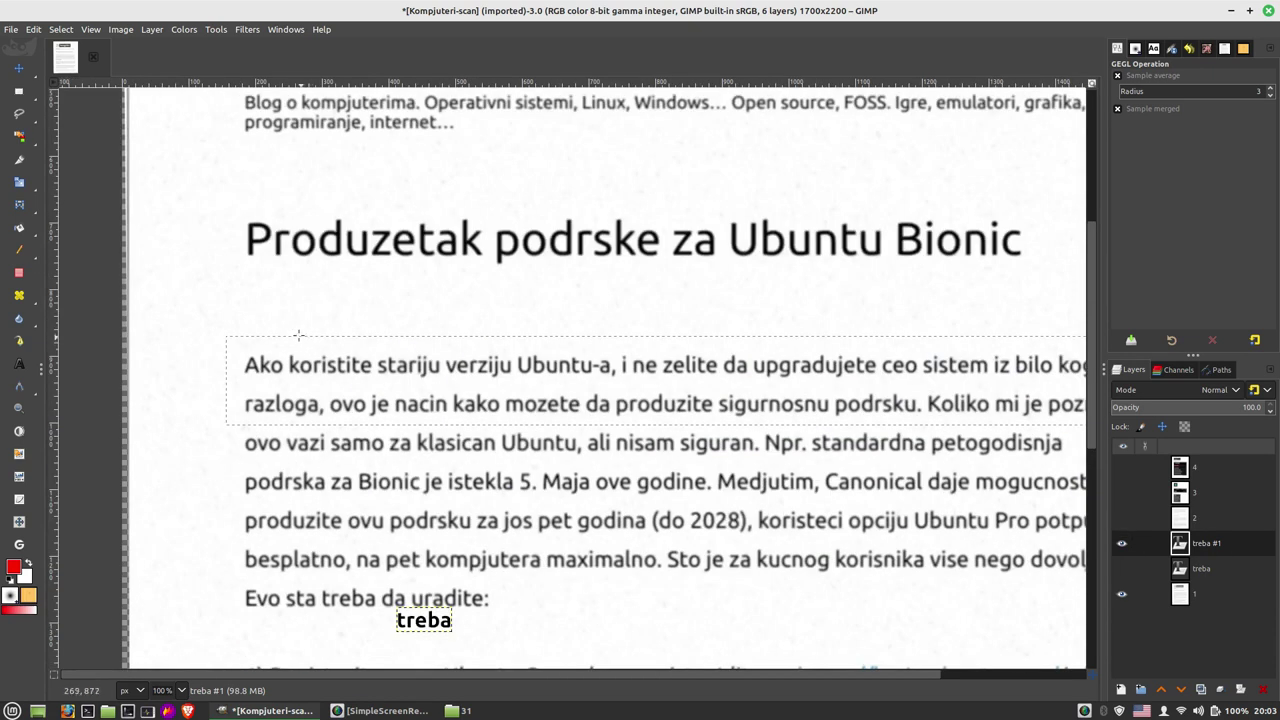
pyautogui.press('m')
pyautogui.press('`')
pyautogui.moveTo(560, 340); pyautogui.dragTo(393, 352)
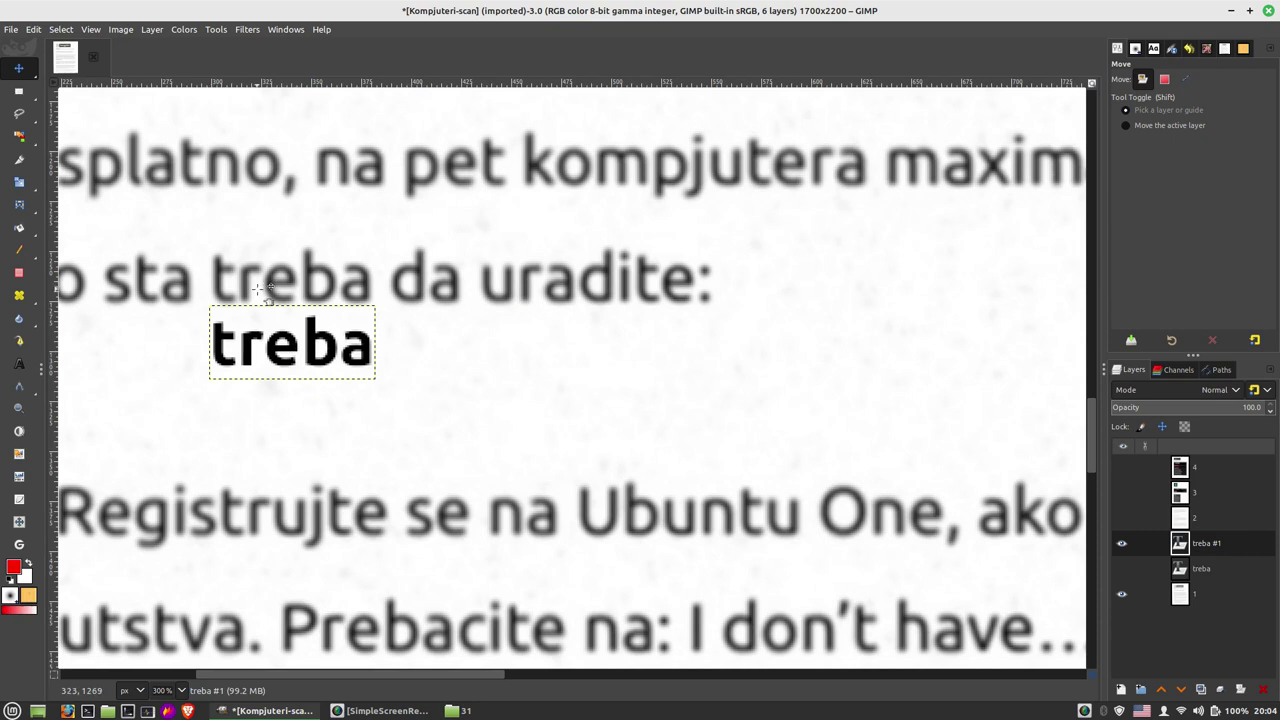
pyautogui.moveTo(443, 366); pyautogui.dragTo(571, 386)
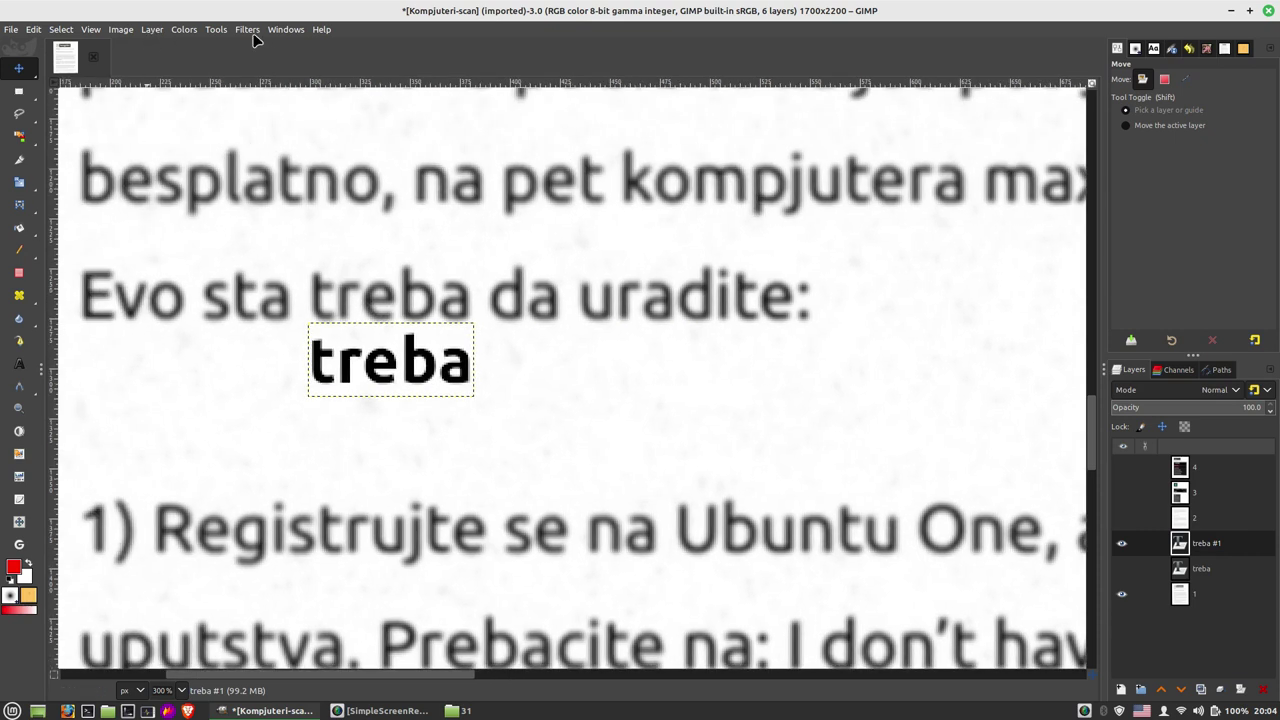
# Step: Apply a Gaussian blur of size 0.90 to the 'treba #1' copy
pyautogui.click(247, 29)
pyautogui.click(265, 66)
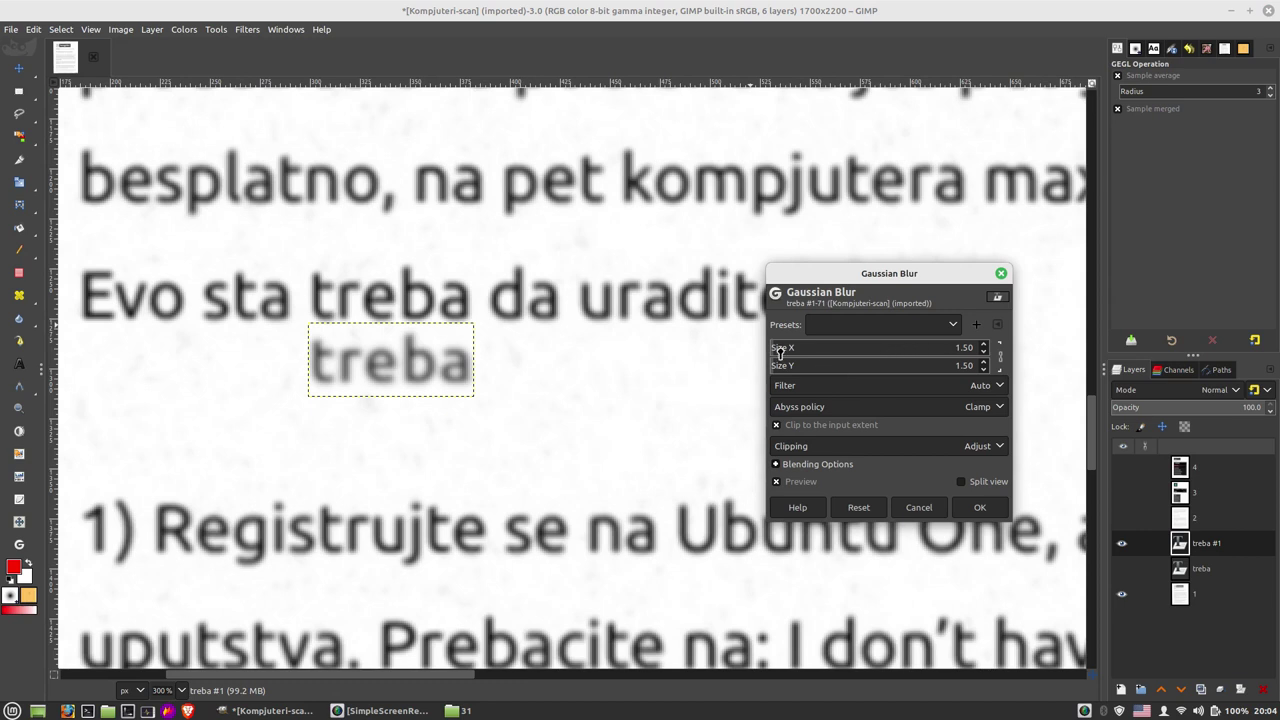
pyautogui.moveTo(780, 352); pyautogui.dragTo(1127, 373)
pyautogui.write('1.2')
pyautogui.press('Return')
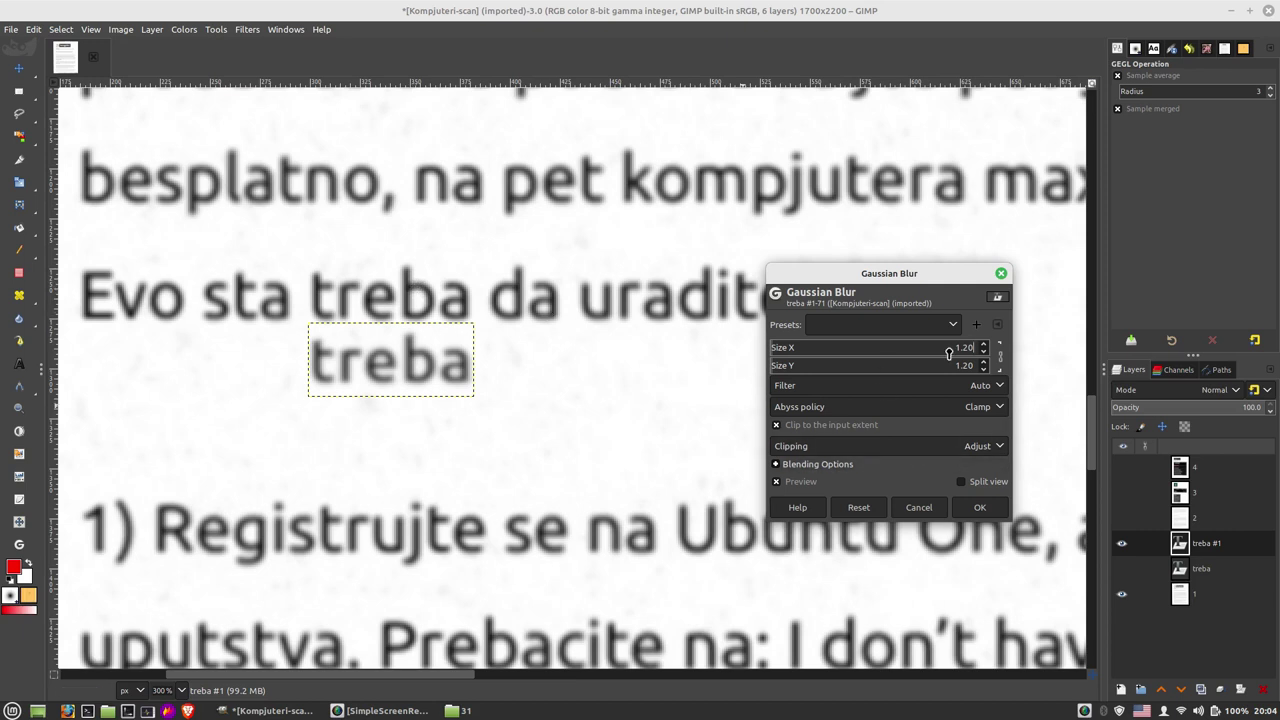
pyautogui.click(963, 347)
pyautogui.doubleClick(963, 348)
pyautogui.write('1')
pyautogui.press('Return')
pyautogui.press('Return')
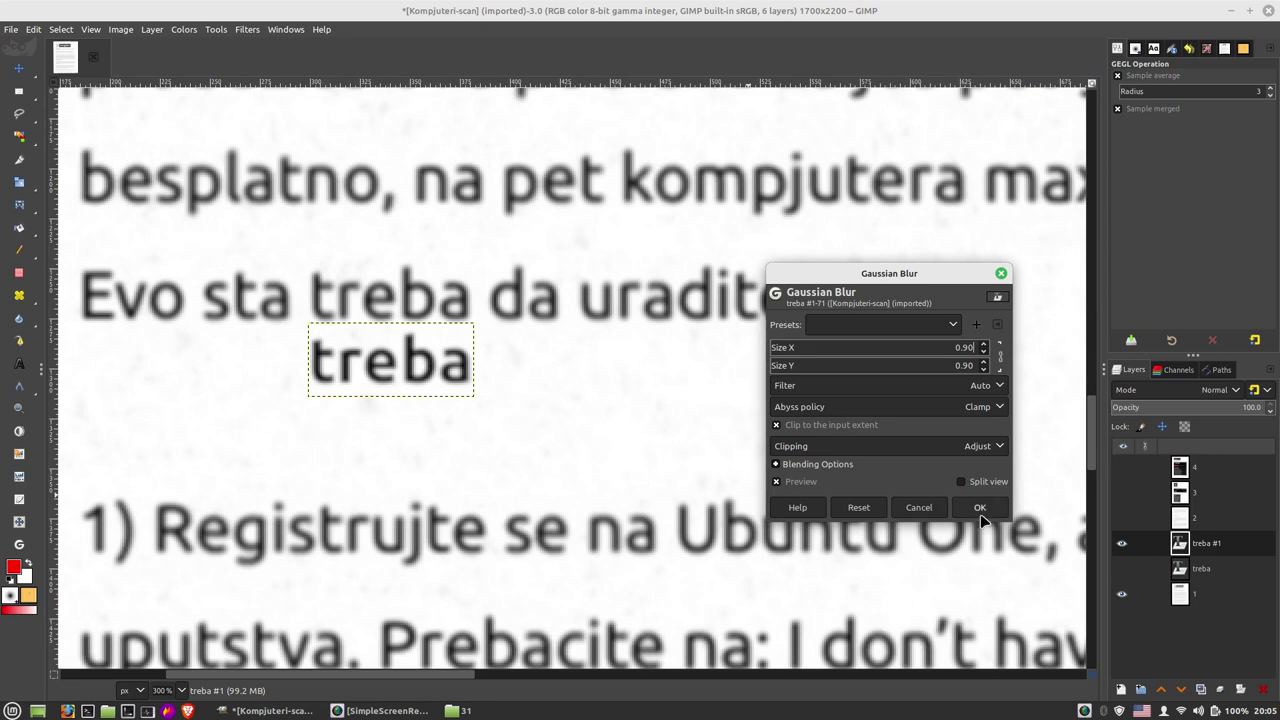
pyautogui.click(980, 508)
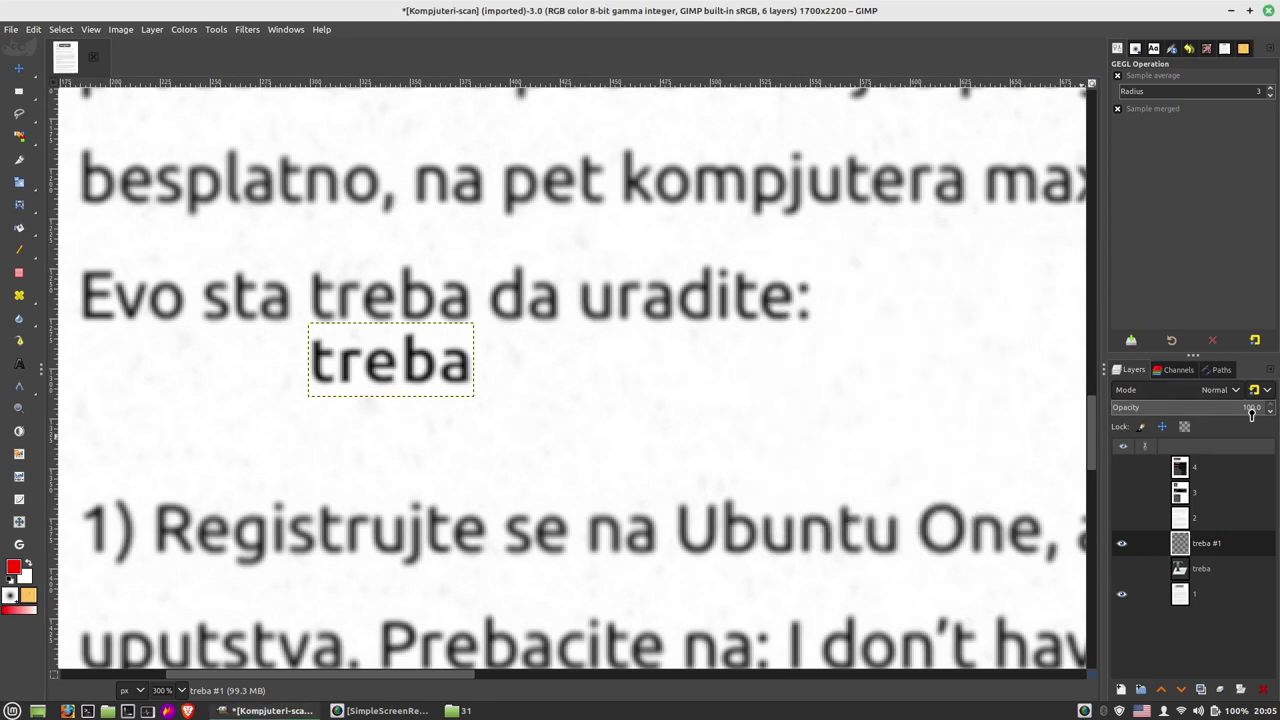
# Step: Lower the 'treba #1' opacity to 95.7 and move it out of the way
pyautogui.moveTo(1251, 414); pyautogui.dragTo(1258, 412)
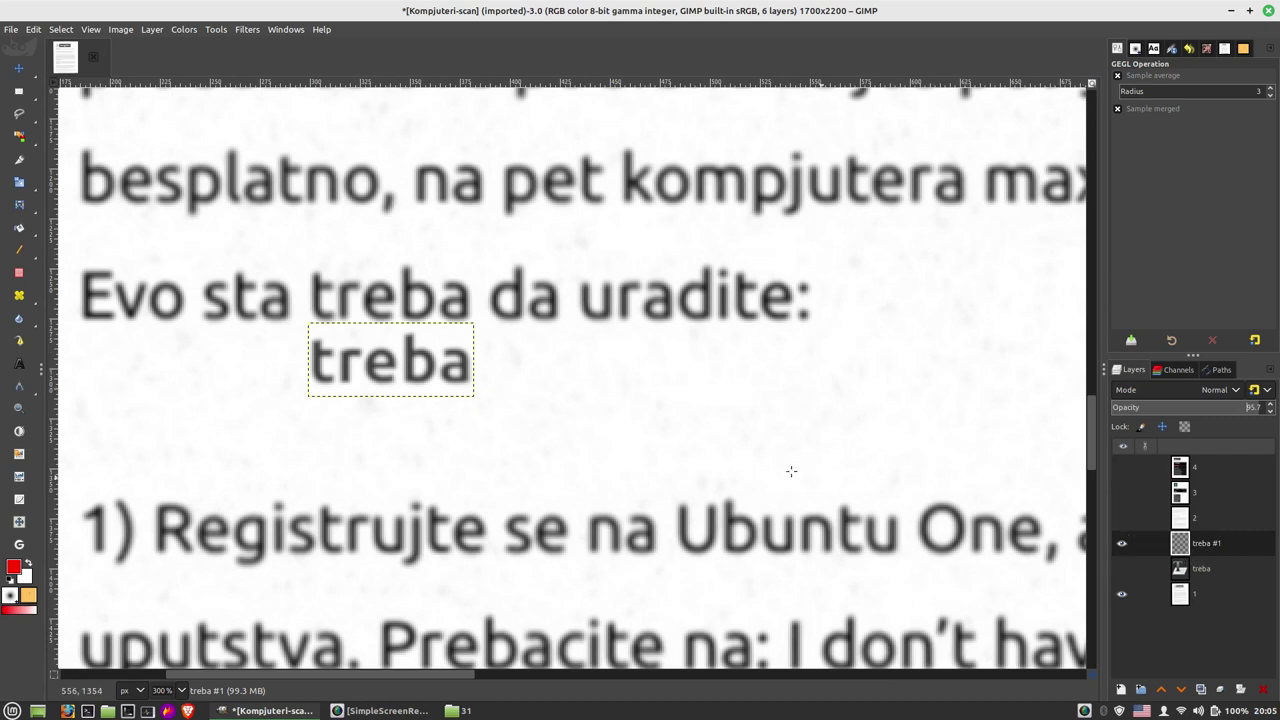
pyautogui.click(18, 67)
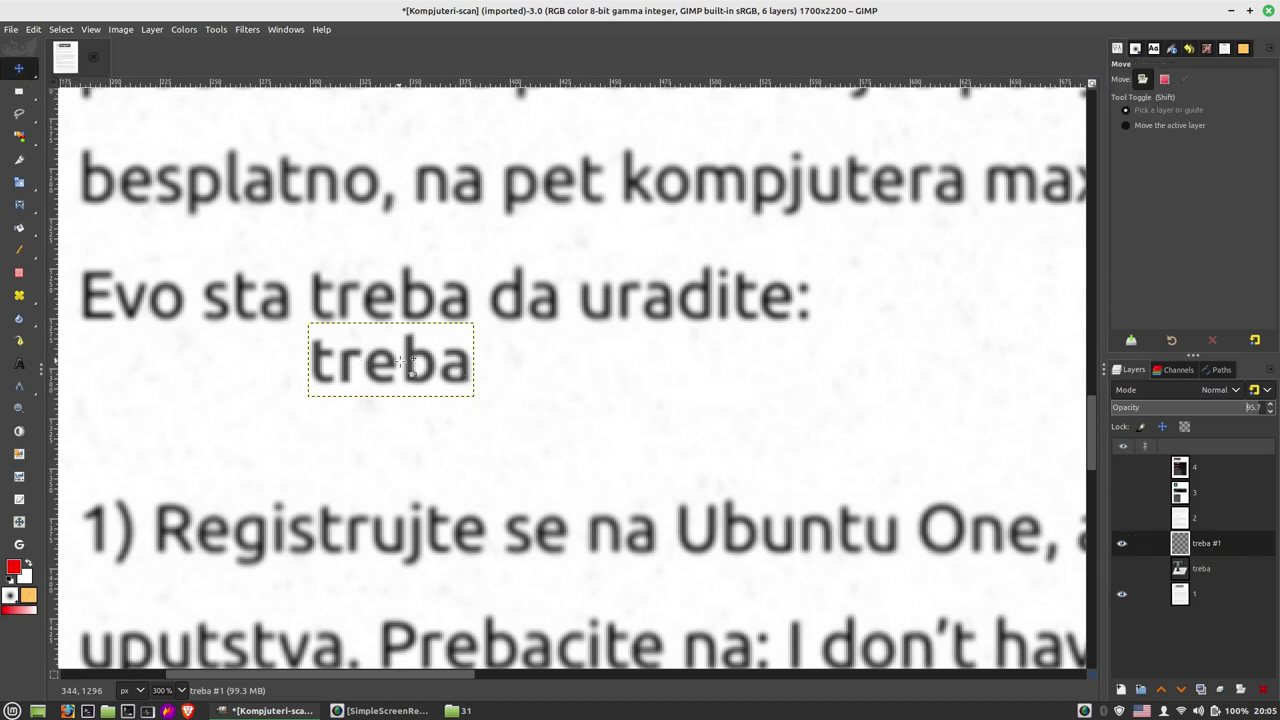
pyautogui.moveTo(418, 369); pyautogui.dragTo(954, 445)
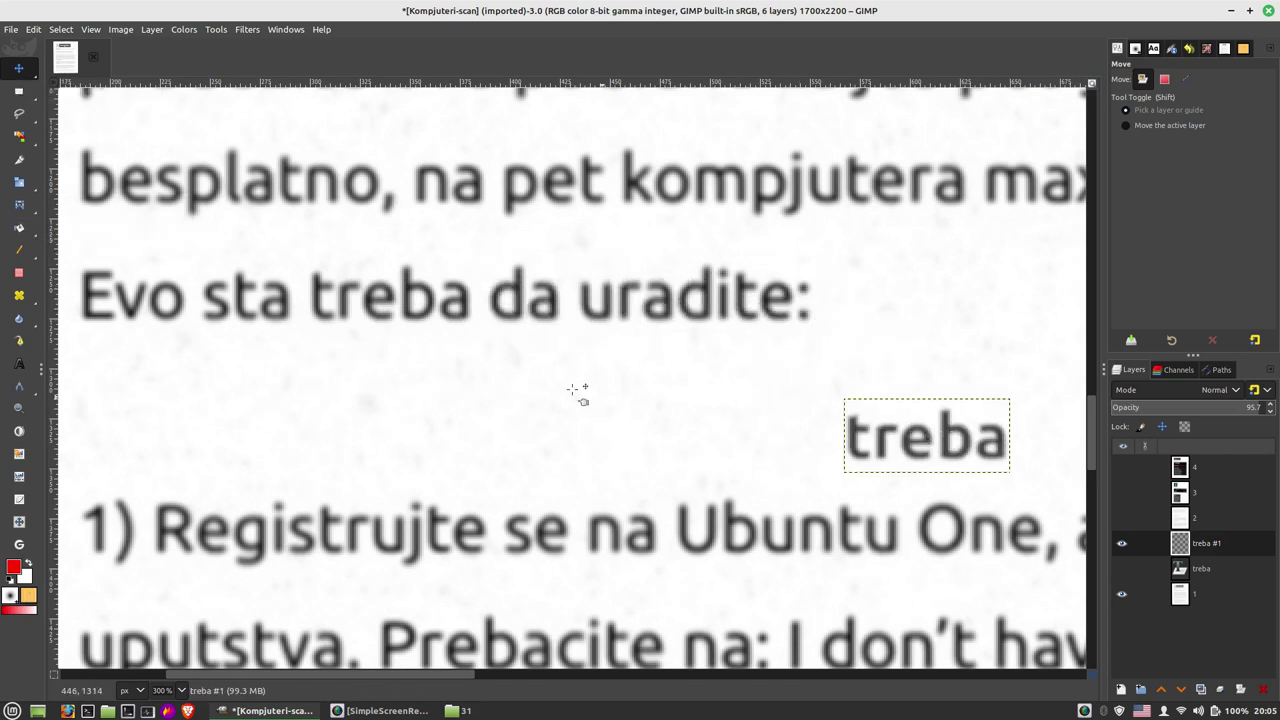
# Step: Erase 'uradite:' from page layer 1 and place the blurred treba after 'Evo sta treba da'
pyautogui.click(1165, 594)
pyautogui.press('r')
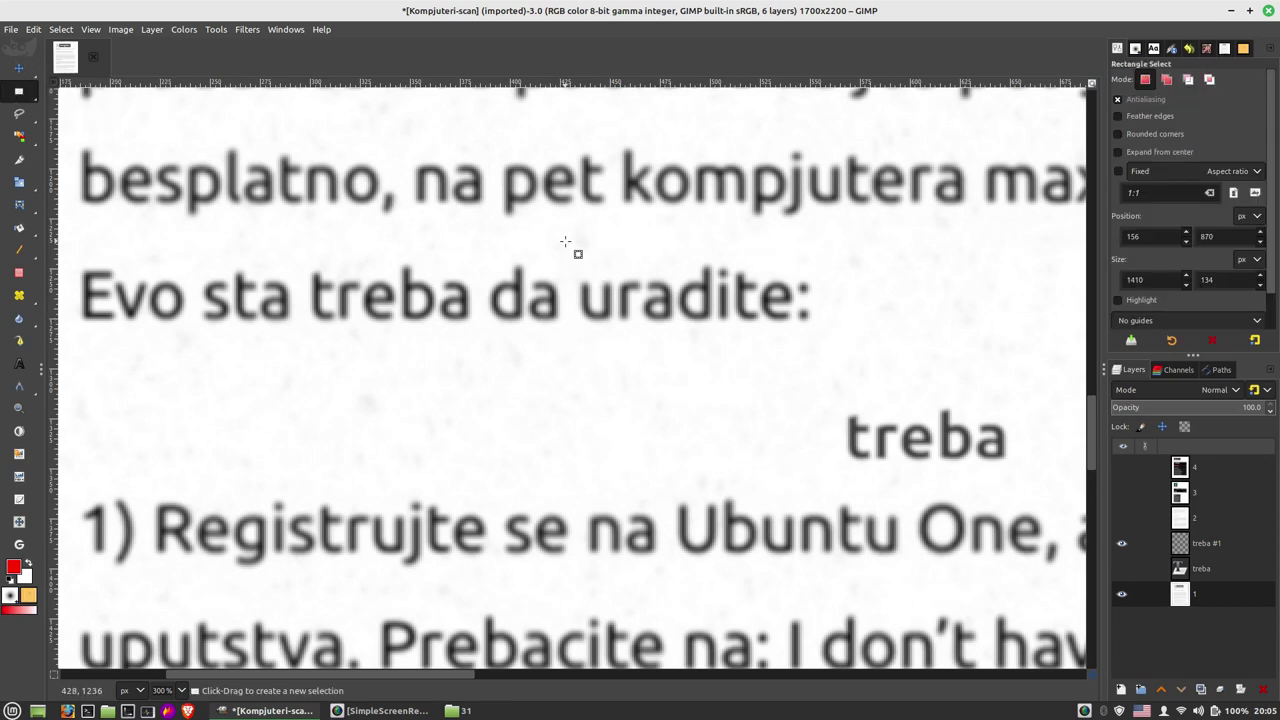
pyautogui.moveTo(565, 241); pyautogui.dragTo(838, 360)
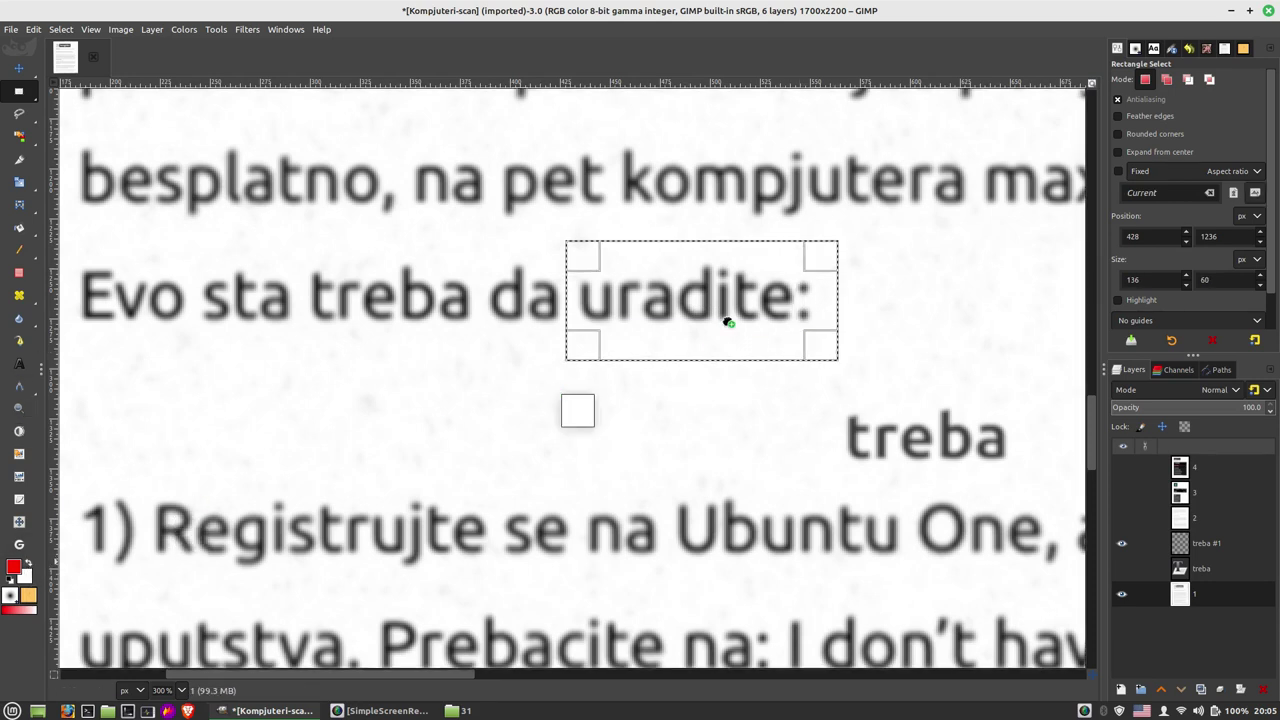
pyautogui.press('Delete')
pyautogui.hotkey('ctrl', 'shift', 'a')
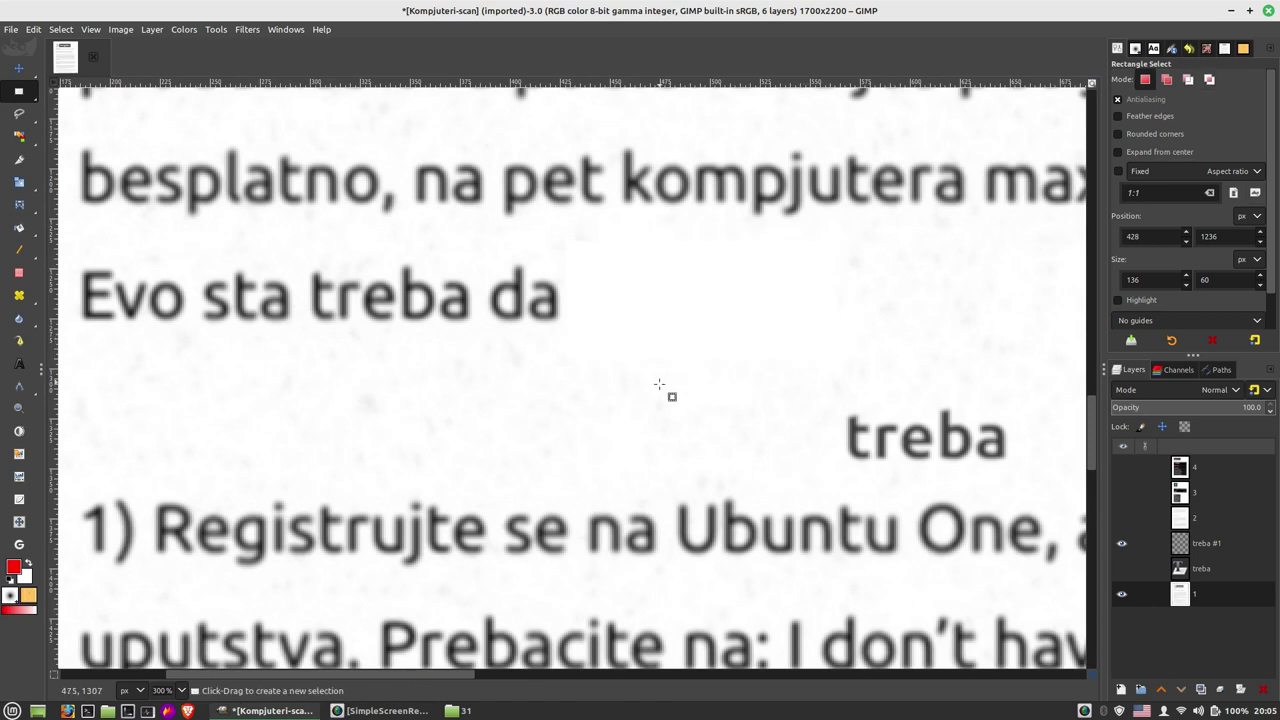
pyautogui.press('m')
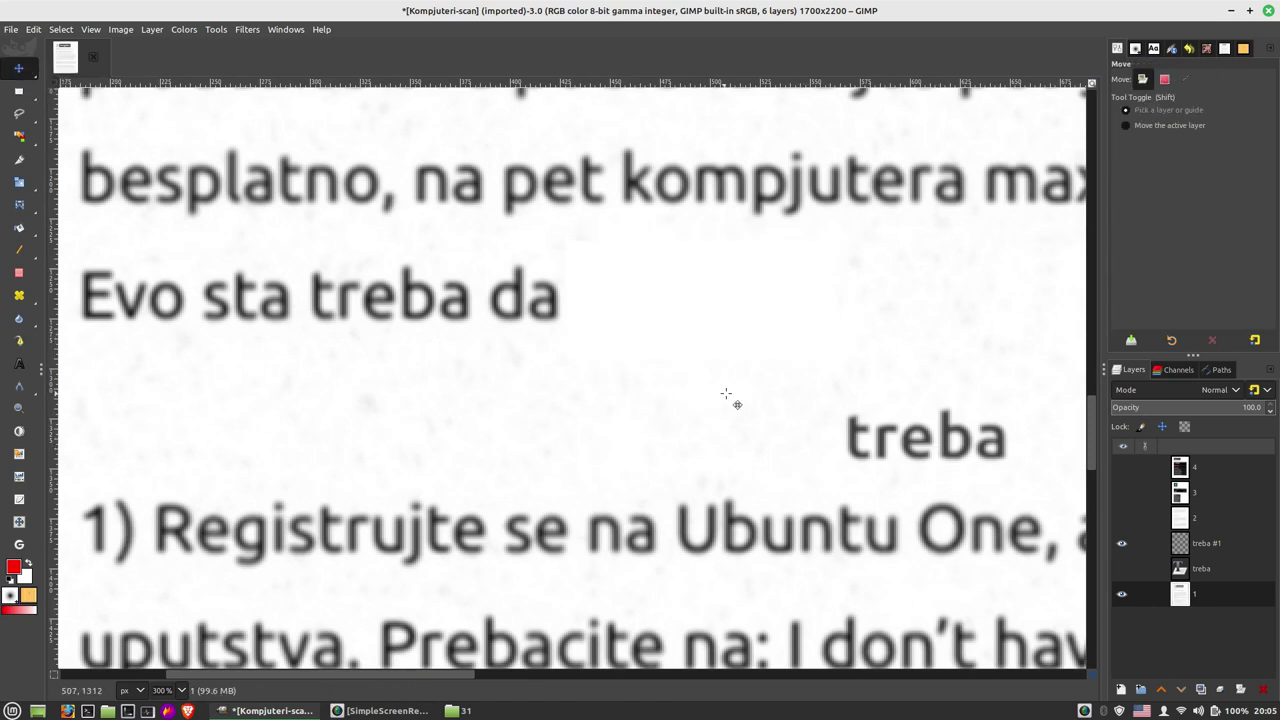
pyautogui.moveTo(886, 431); pyautogui.dragTo(622, 290)
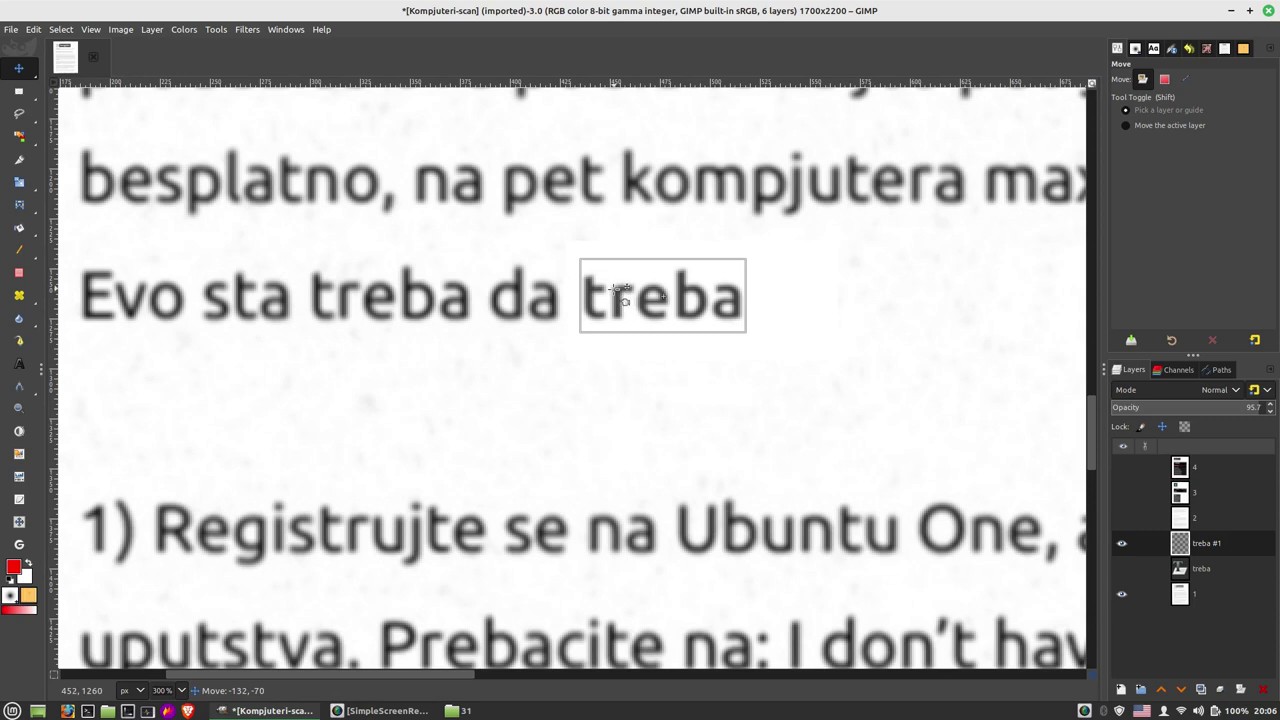
pyautogui.scroll(-3, 517, 380)
pyautogui.scroll(-1, 645, 360)
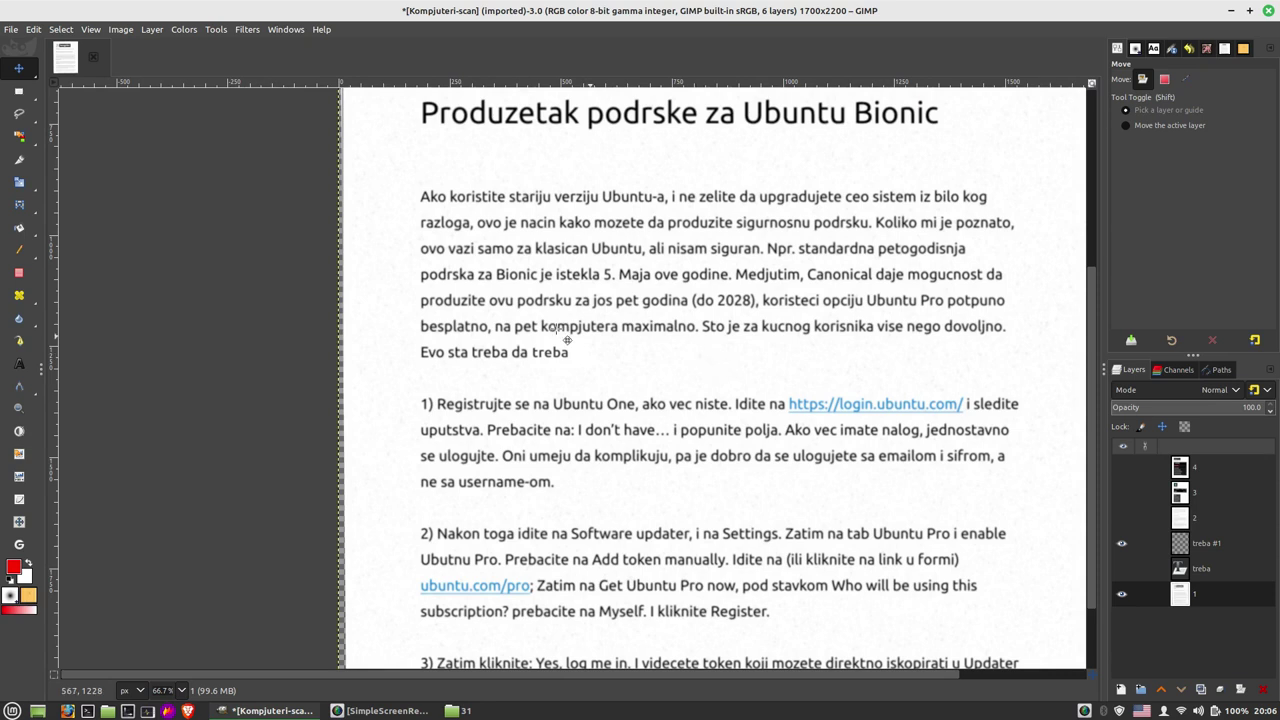
pyautogui.scroll(1, 583, 363)
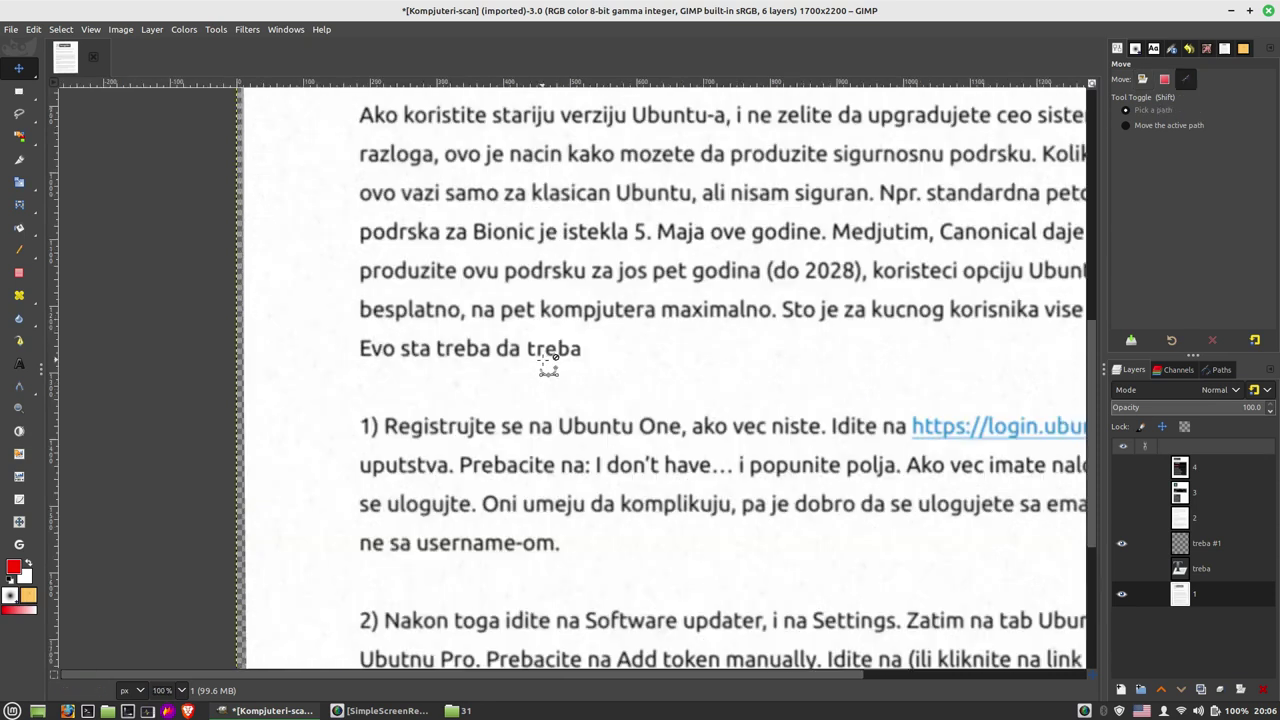
pyautogui.scroll(2, 575, 350)
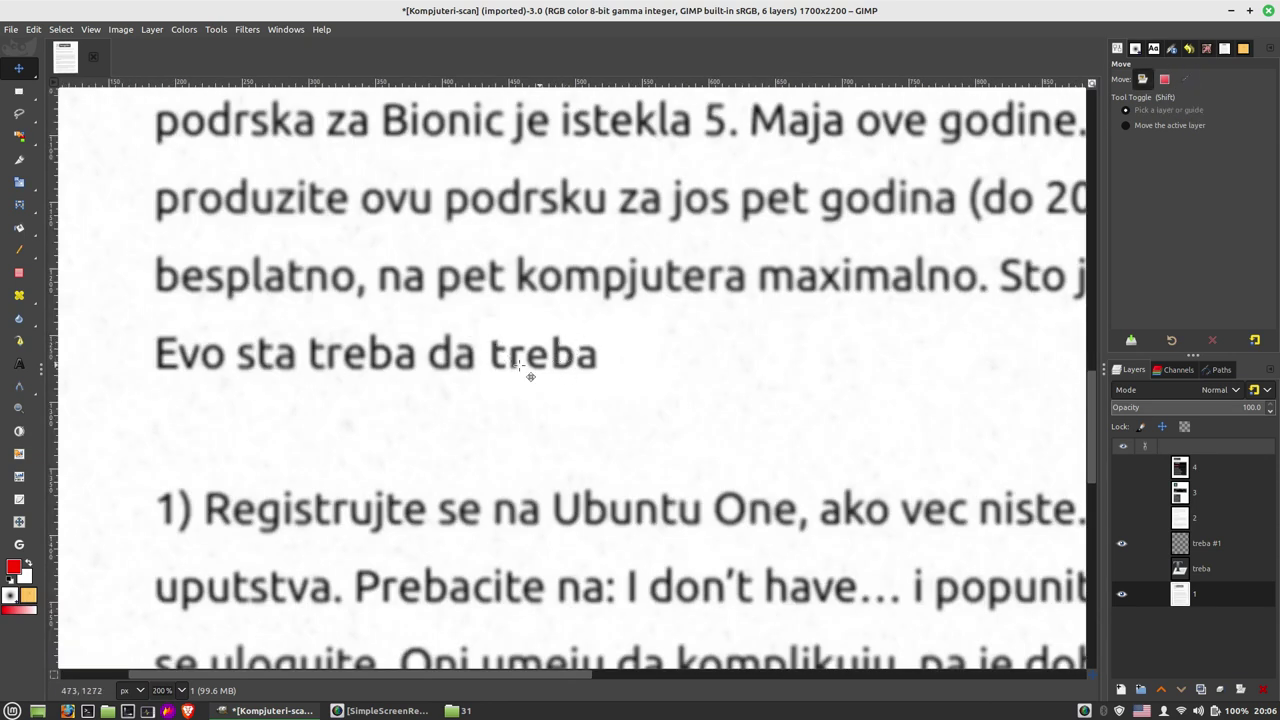
pyautogui.scroll(2, 498, 377)
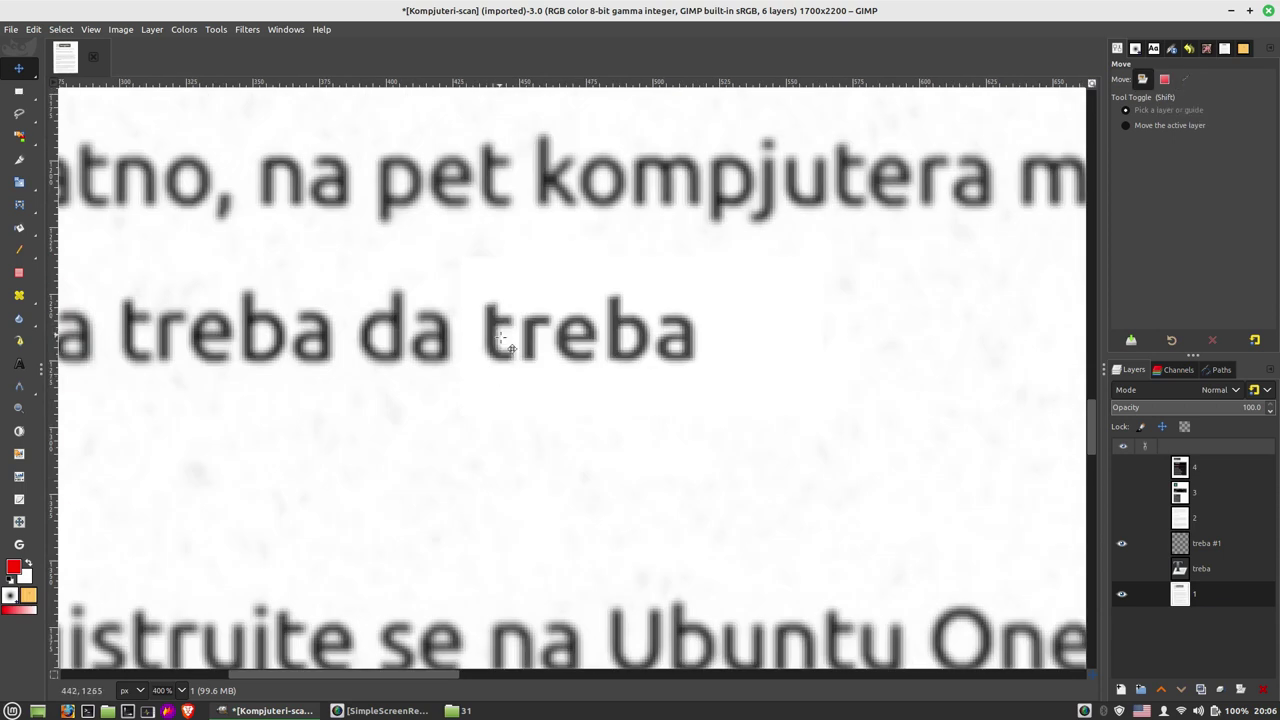
pyautogui.scroll(-2, 503, 340)
pyautogui.scroll(-2, 562, 332)
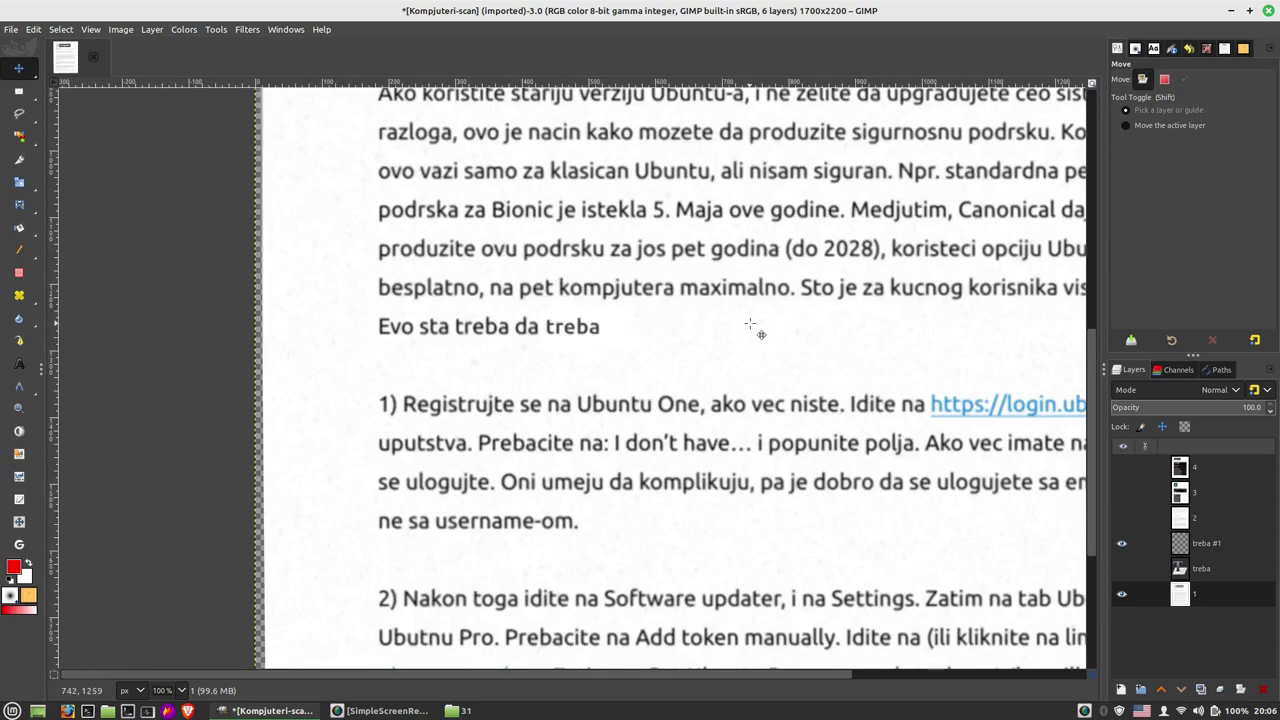
pyautogui.moveTo(785, 318); pyautogui.dragTo(576, 373)
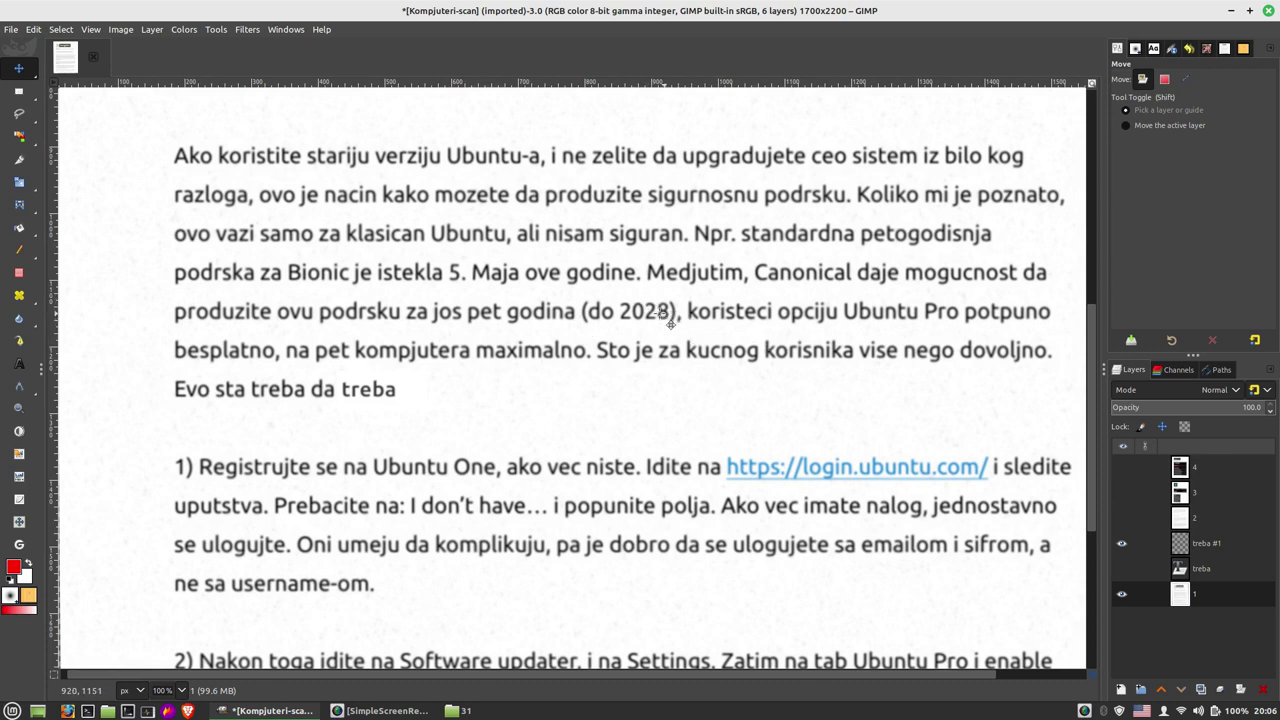
pyautogui.scroll(2, 651, 323)
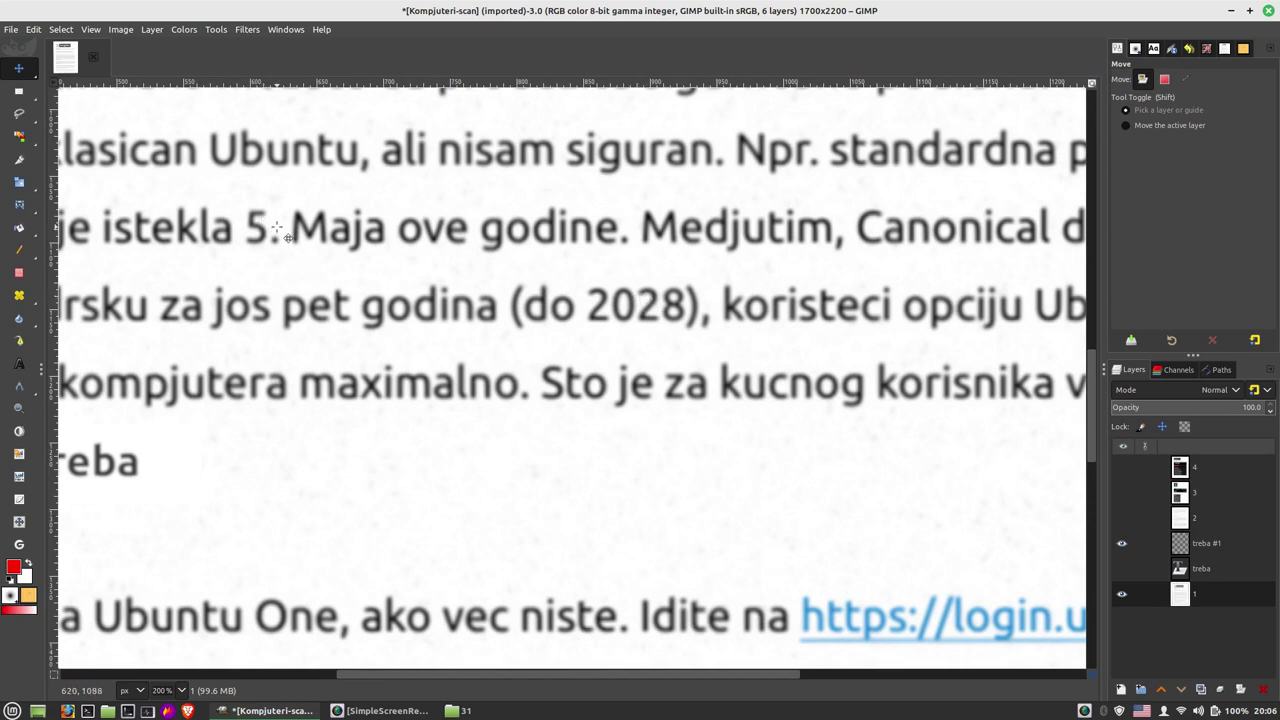
pyautogui.moveTo(18, 91)
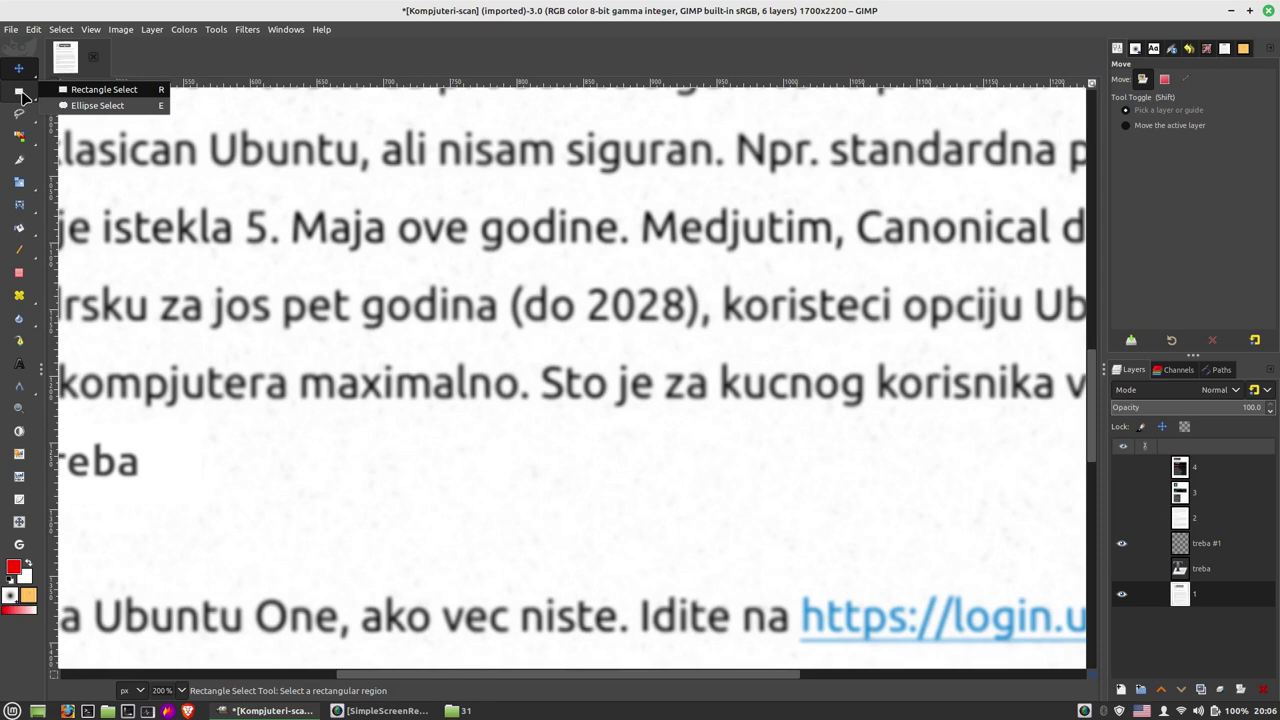
# Step: Outline the digit 5 of '5. Maja' with a freehand selection
pyautogui.click(18, 113)
pyautogui.scroll(3, 325, 230)
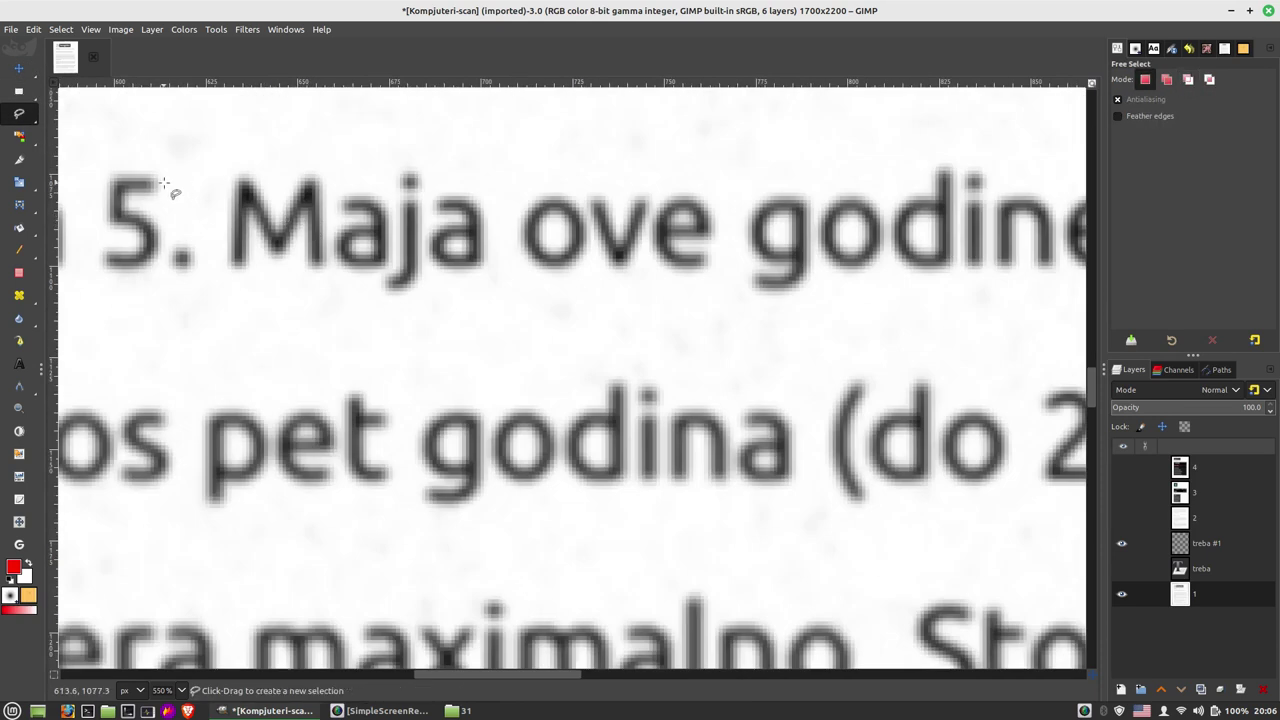
pyautogui.moveTo(163, 183); pyautogui.dragTo(252, 192)
pyautogui.click(229, 179)
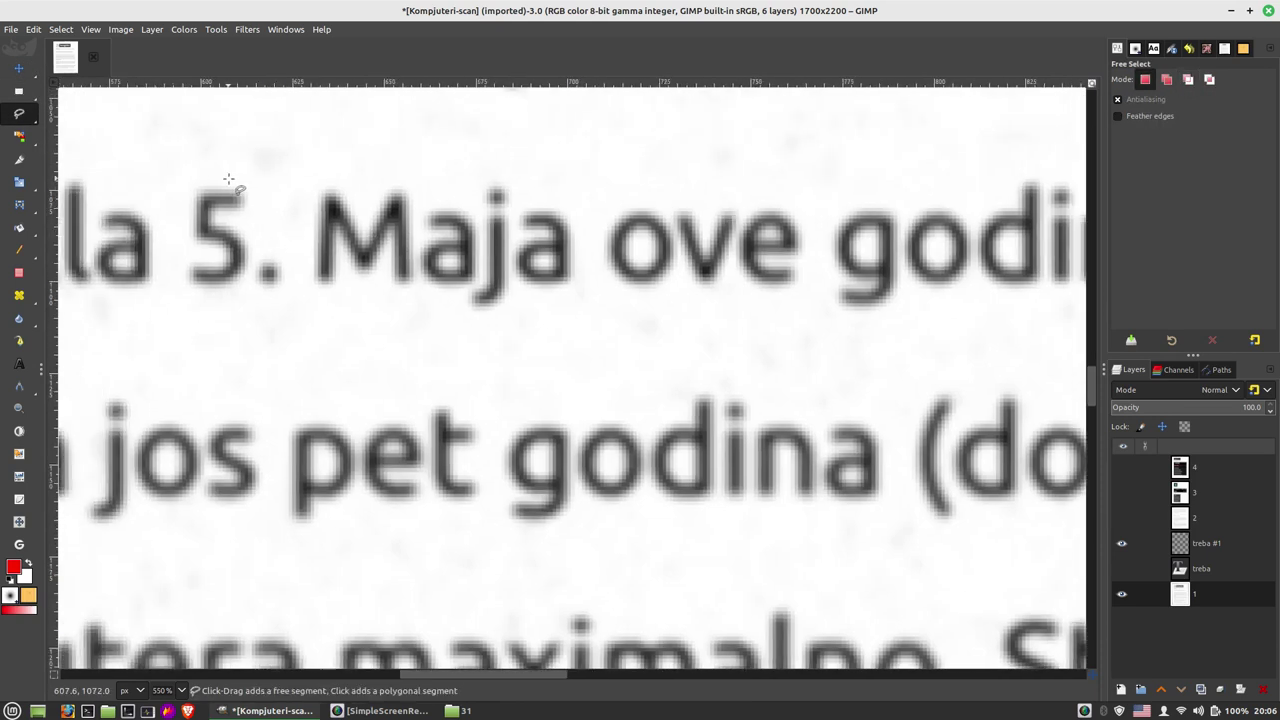
pyautogui.click(191, 181)
pyautogui.click(186, 246)
pyautogui.click(180, 286)
pyautogui.click(203, 296)
pyautogui.click(246, 292)
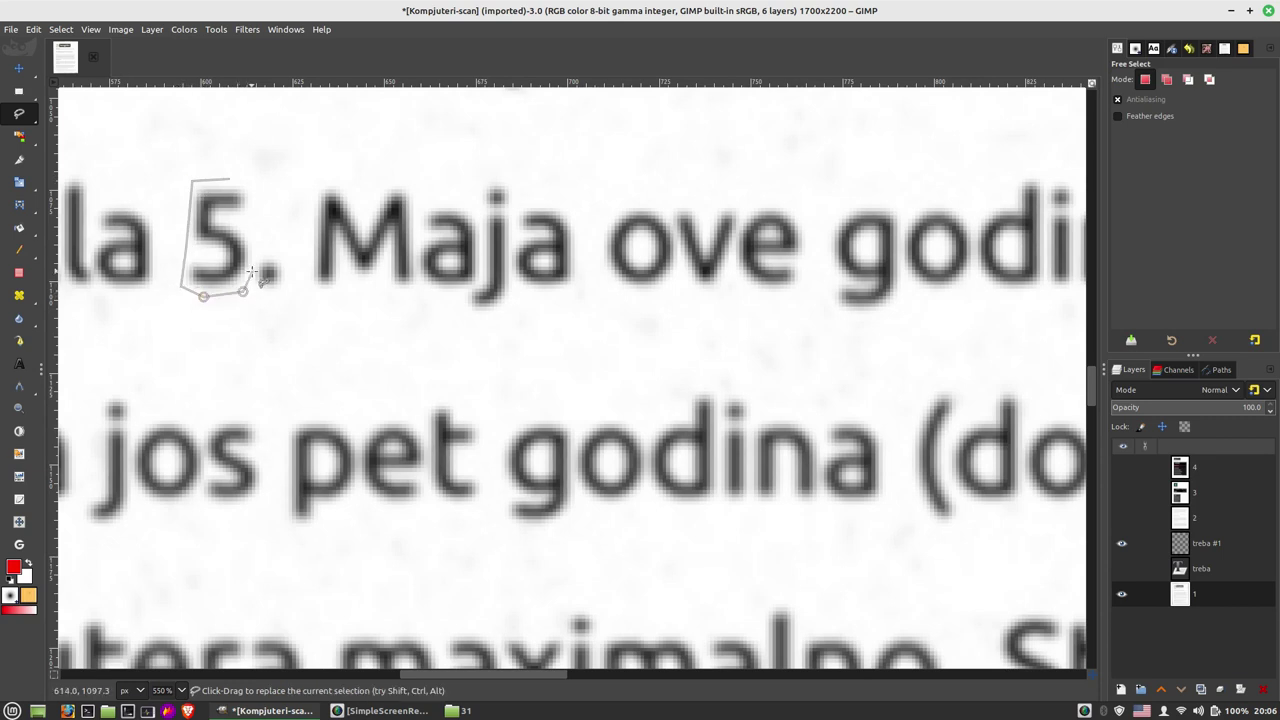
pyautogui.click(258, 228)
pyautogui.click(254, 185)
pyautogui.moveTo(258, 229); pyautogui.dragTo(249, 225)
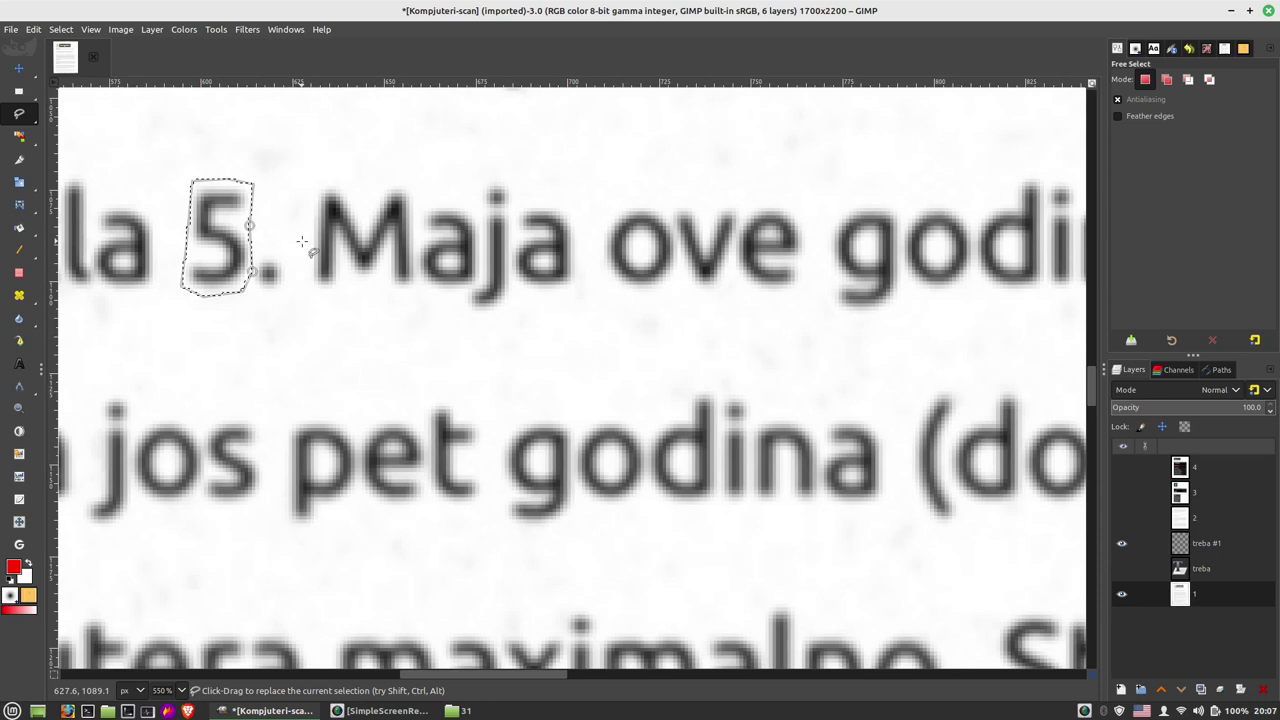
# Step: Copy and paste the 5 onto a new layer named '5'
pyautogui.press('Return')
pyautogui.hotkey('ctrl', 'c')
pyautogui.hotkey('ctrl', 'v')
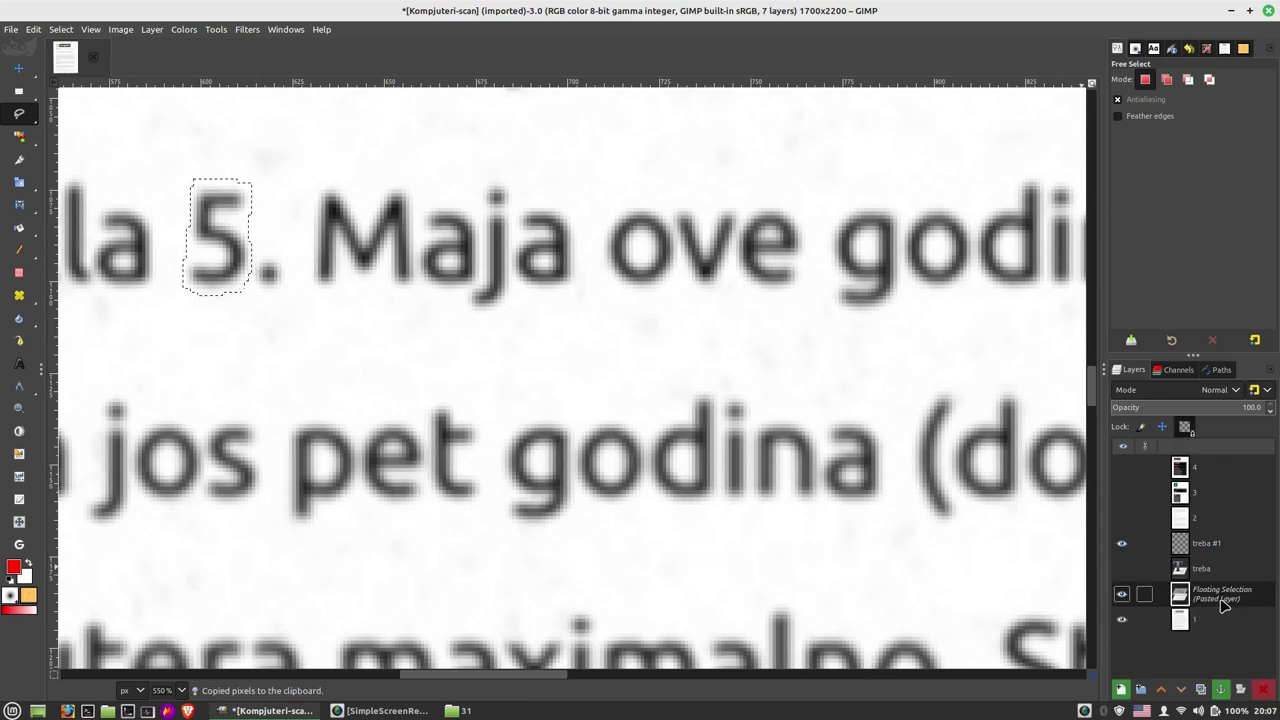
pyautogui.click(1120, 689)
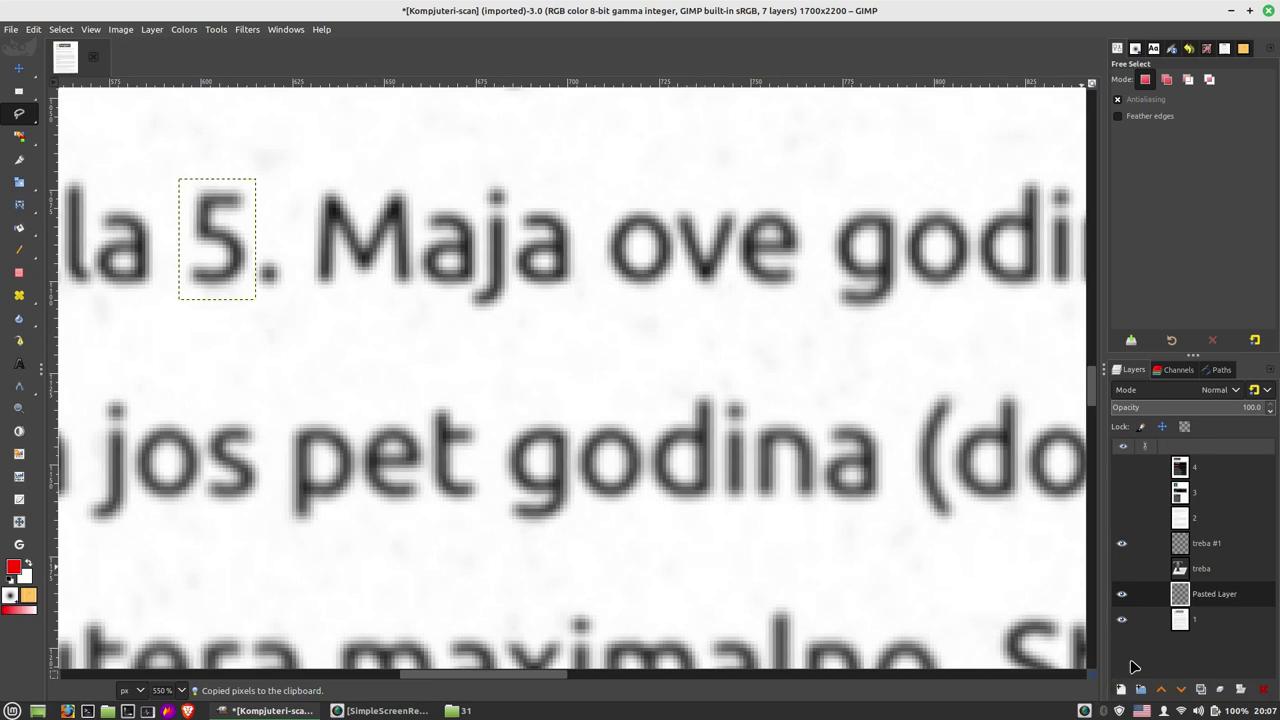
pyautogui.doubleClick(1208, 598)
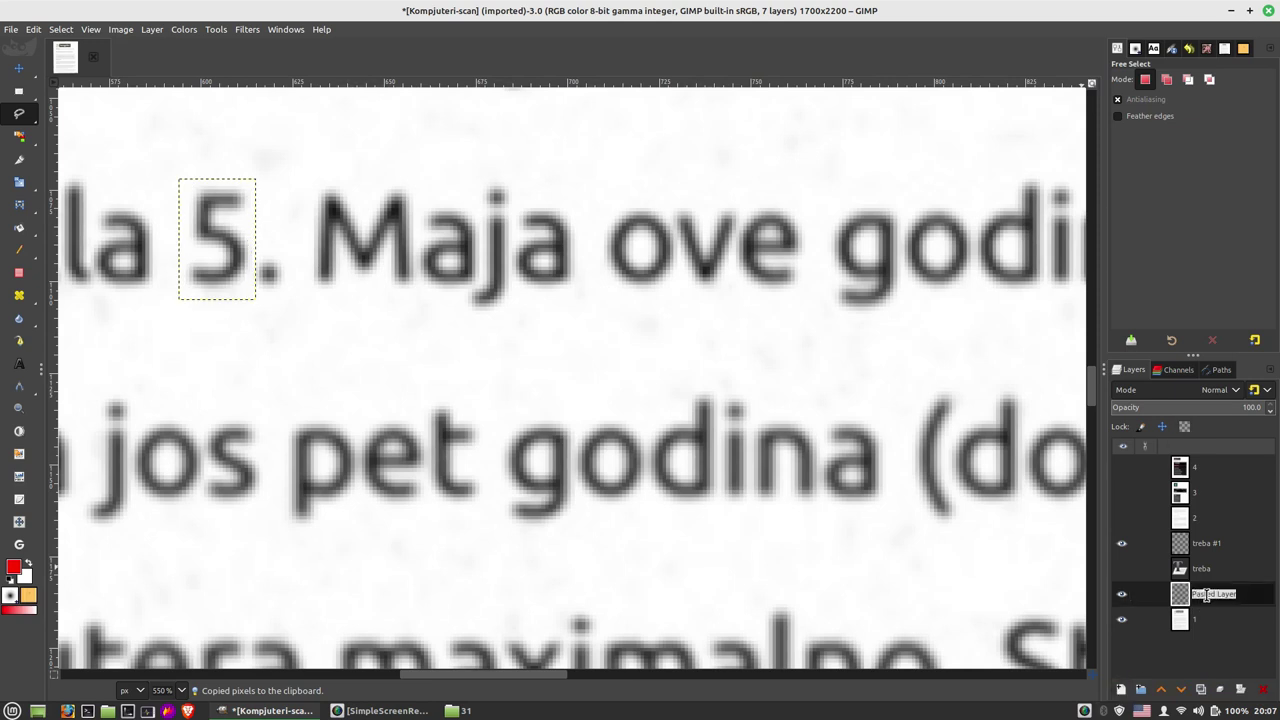
pyautogui.write('5')
pyautogui.press('Return')
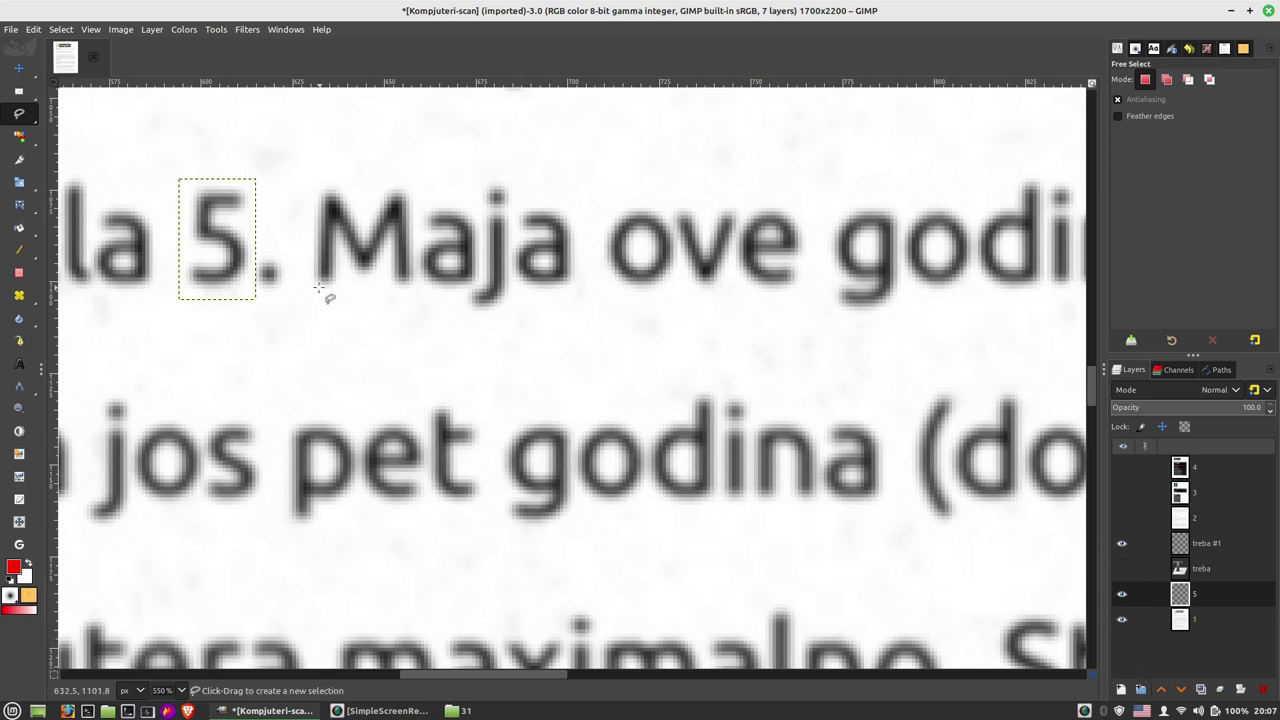
pyautogui.click(18, 68)
# Step: Position the copied 5 precisely over the 2 in the year 2028
pyautogui.moveTo(218, 237); pyautogui.dragTo(971, 390)
pyautogui.moveTo(1017, 528); pyautogui.dragTo(285, 395)
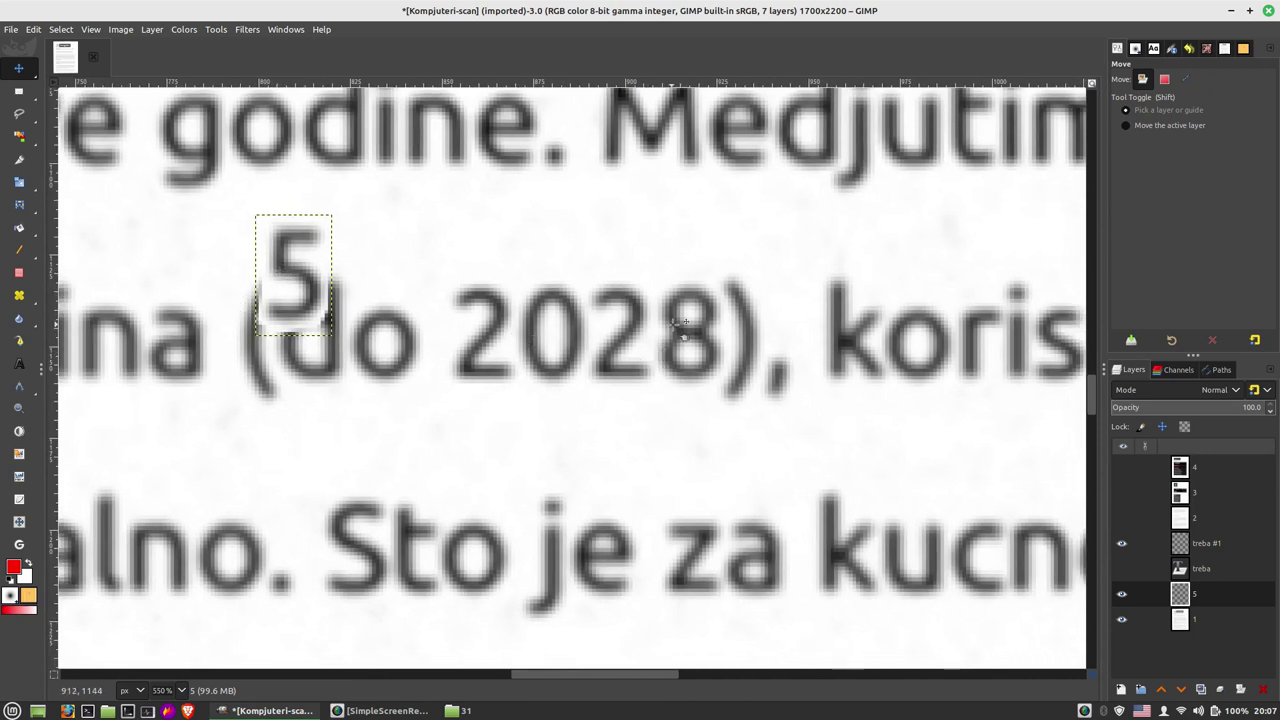
pyautogui.moveTo(293, 279); pyautogui.dragTo(618, 338)
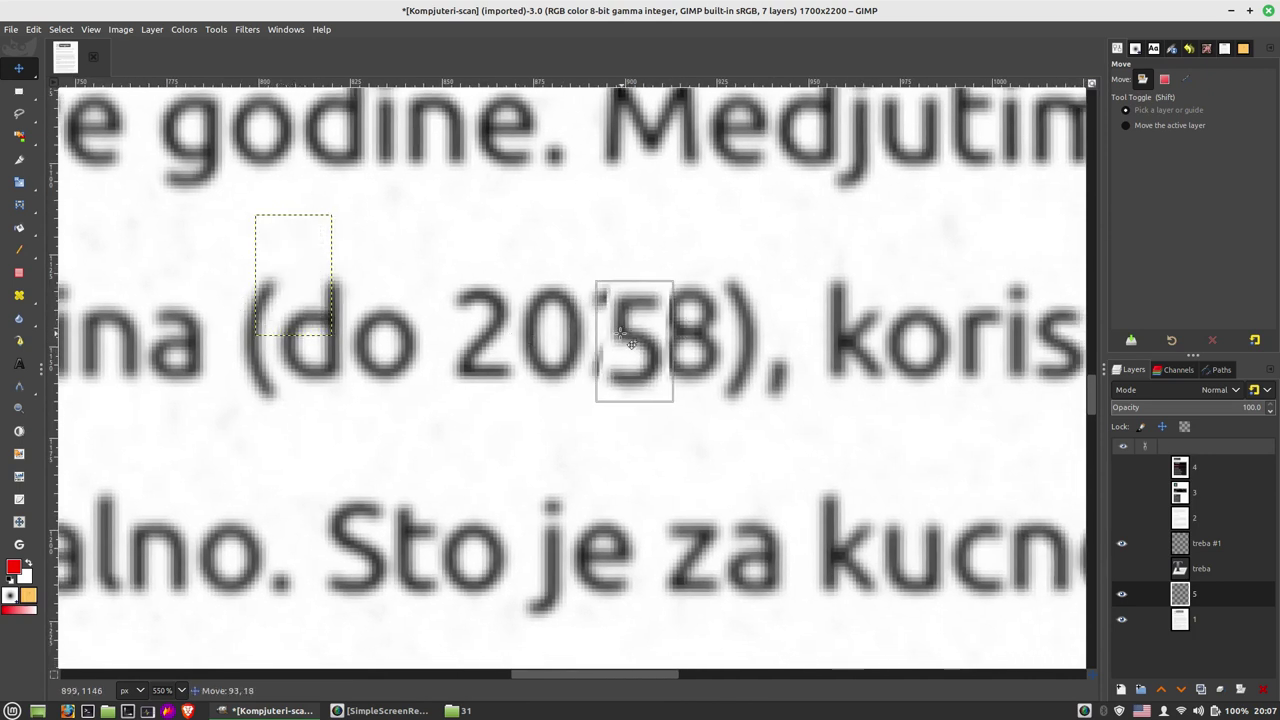
pyautogui.press('Right')
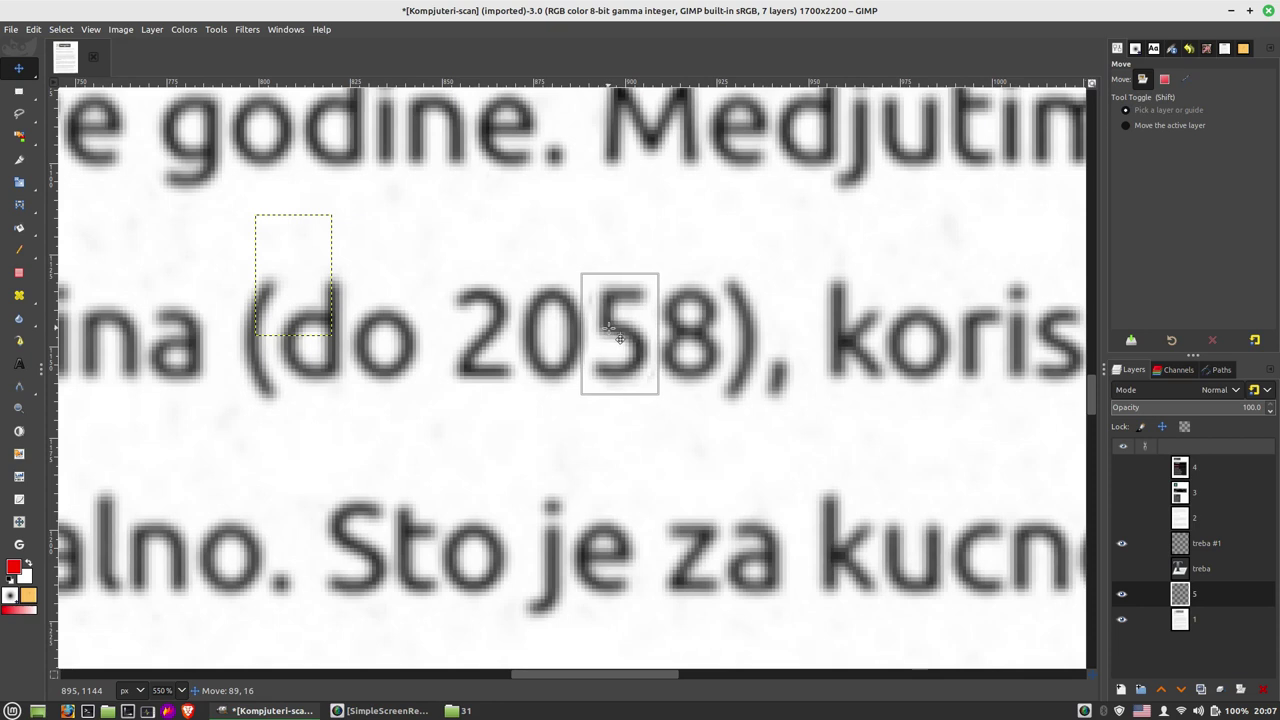
pyautogui.moveTo(619, 337); pyautogui.dragTo(617, 337)
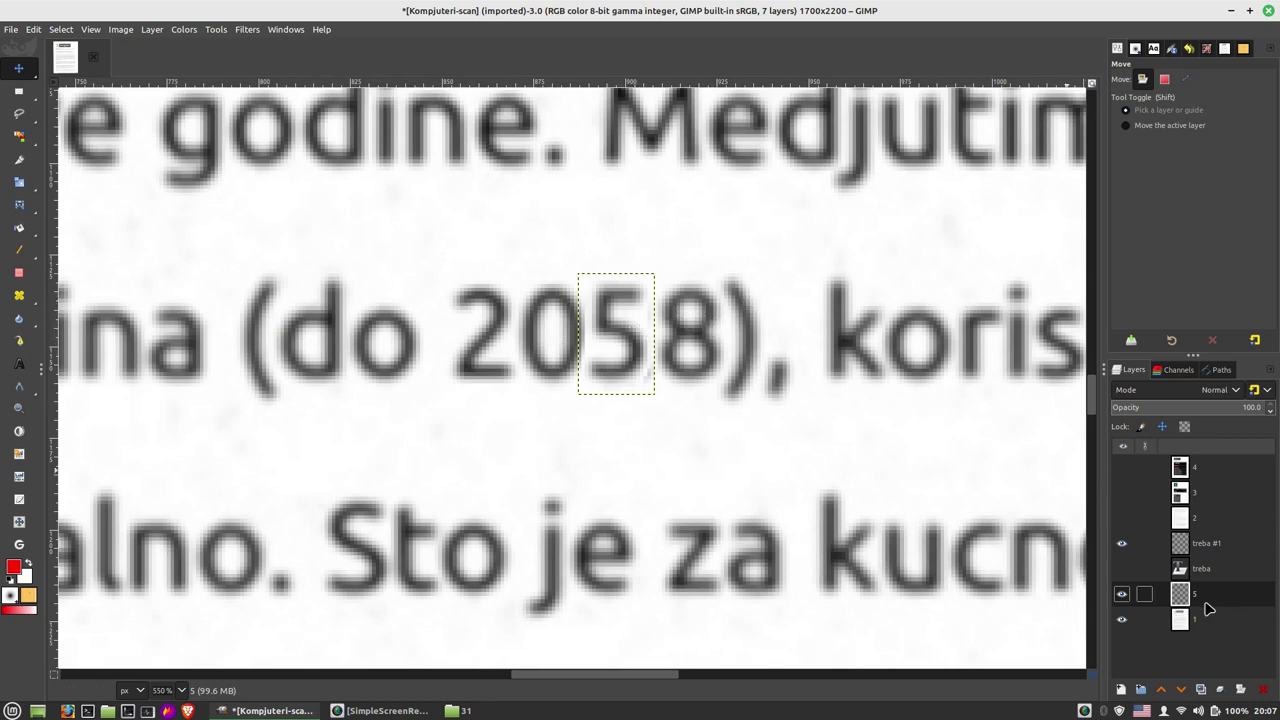
pyautogui.click(1263, 690)
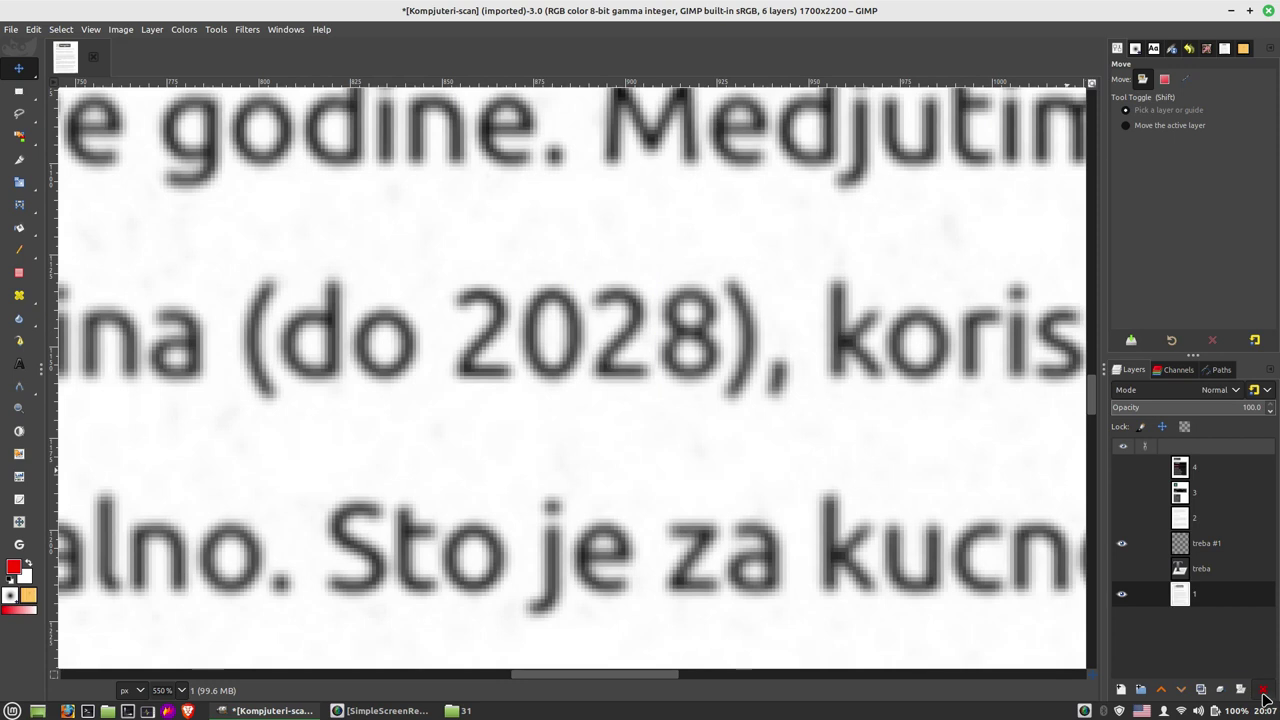
pyautogui.hotkey('ctrl', 'z')
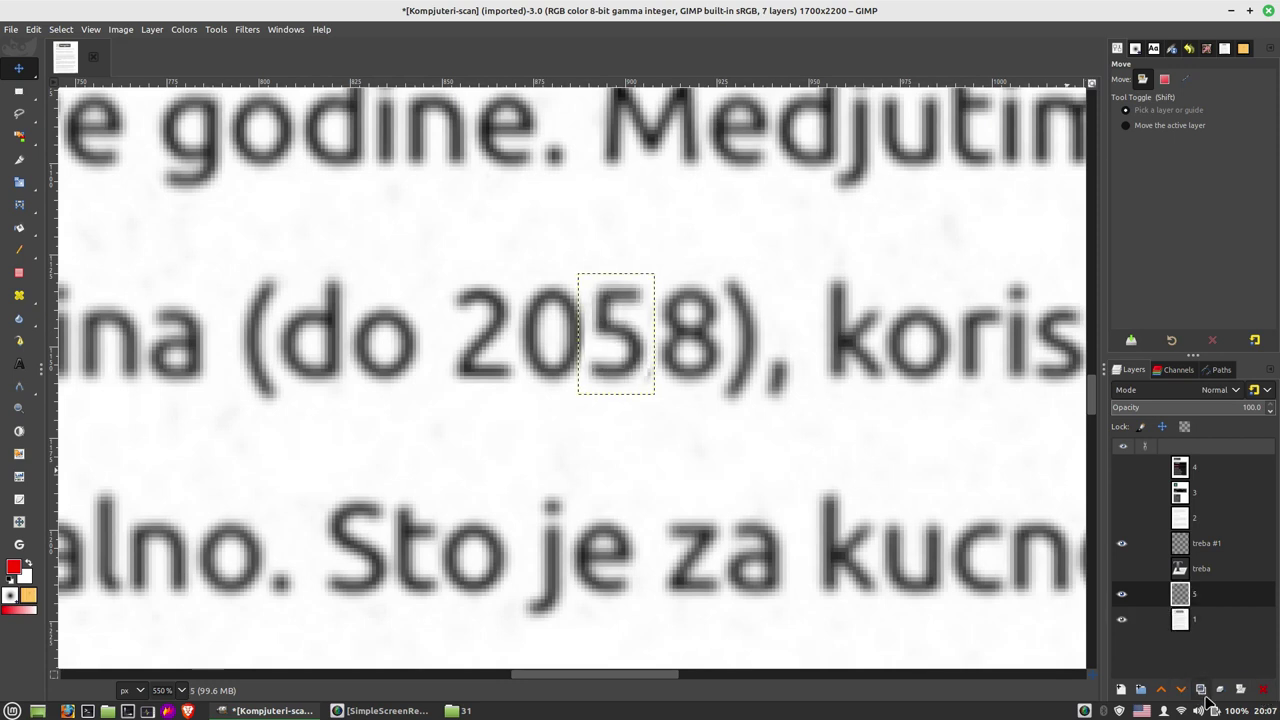
# Step: Duplicate the 5 layer and place the copy over the 8, making the year 2055
pyautogui.click(1201, 690)
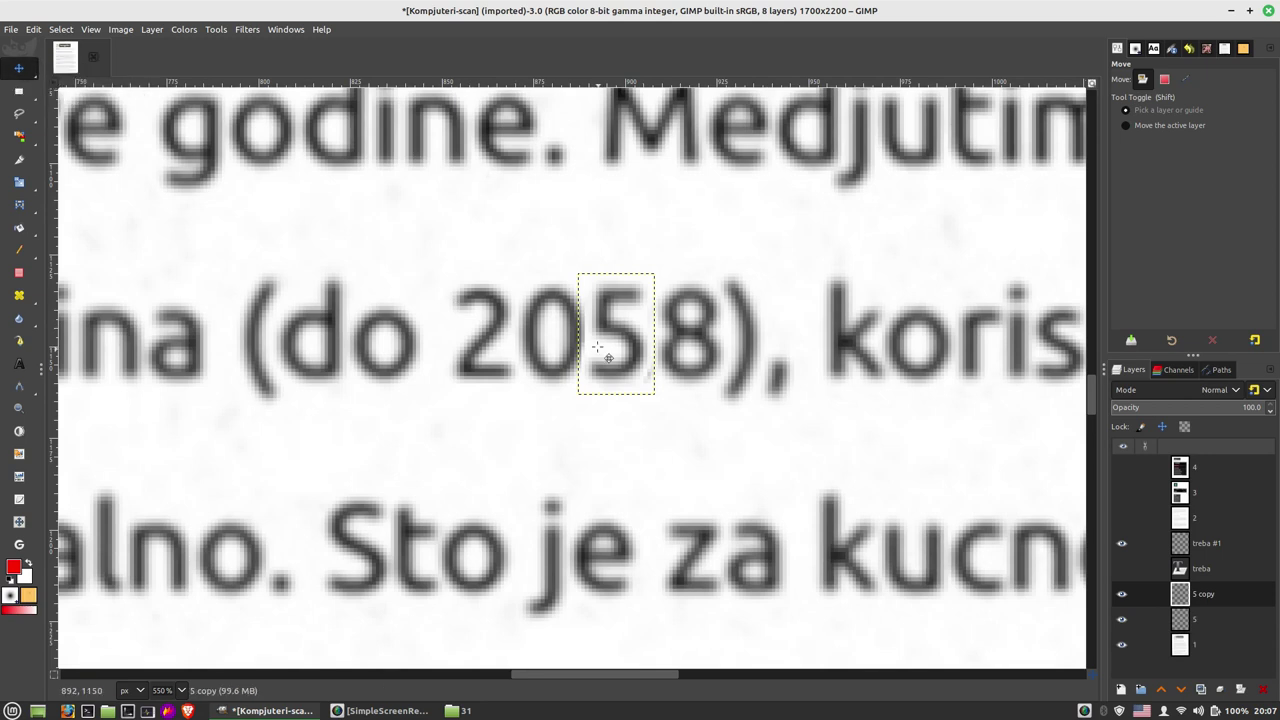
pyautogui.moveTo(599, 321); pyautogui.dragTo(671, 319)
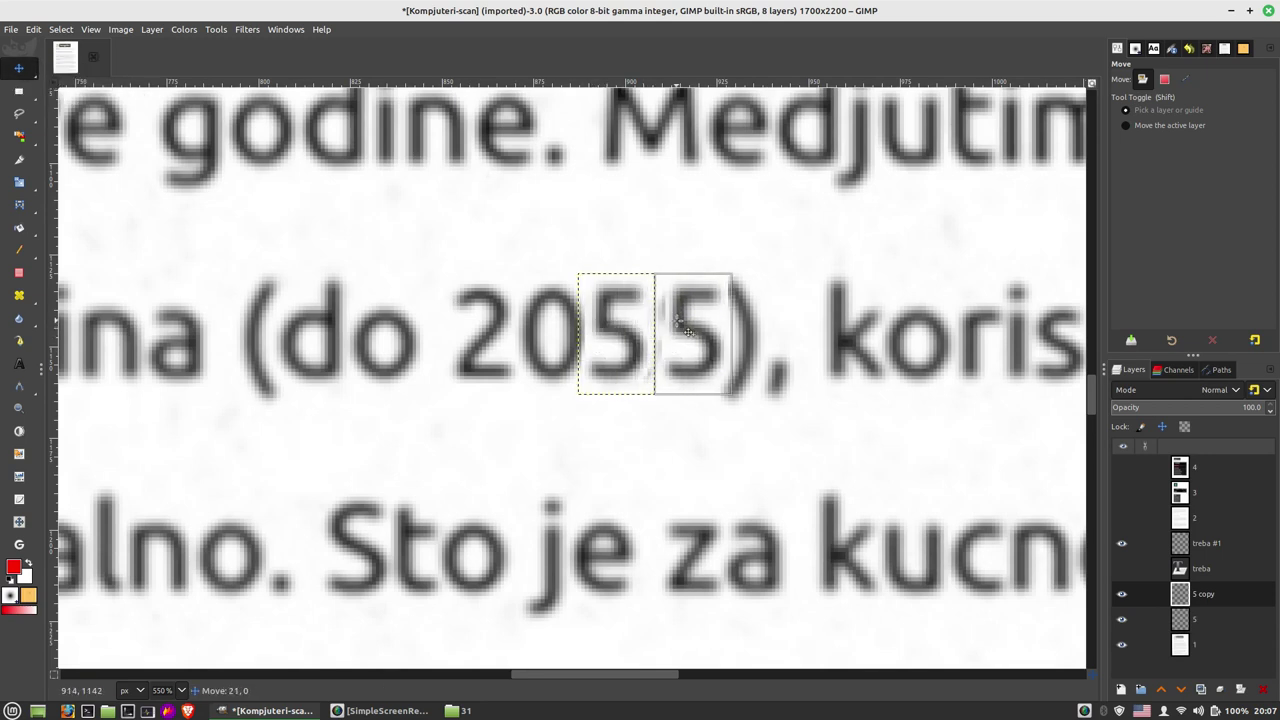
pyautogui.moveTo(678, 331); pyautogui.dragTo(678, 331)
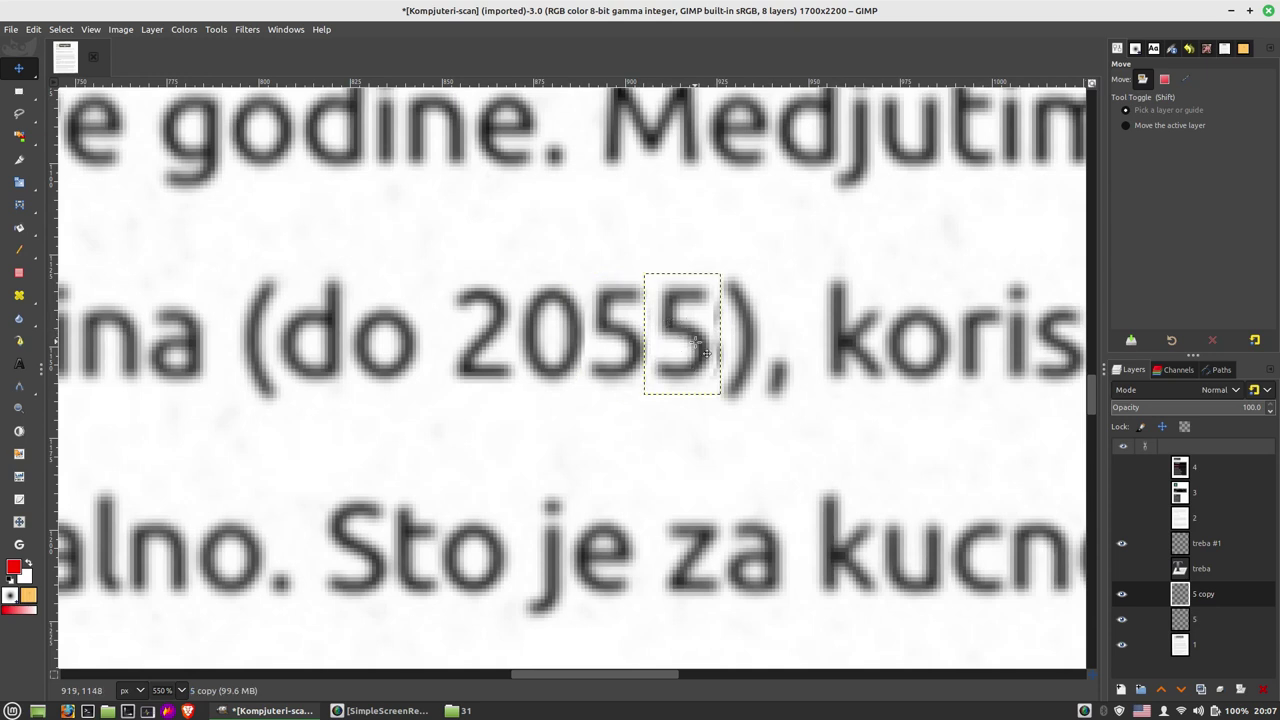
pyautogui.click(1213, 650)
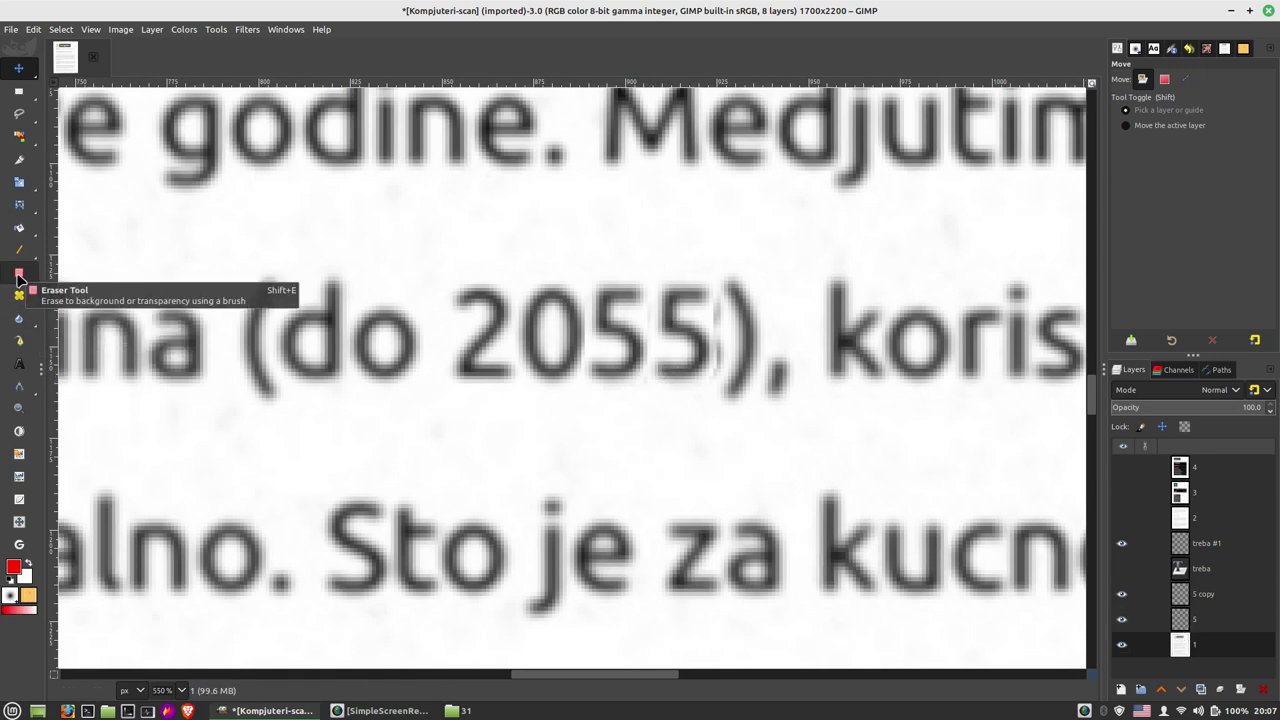
# Step: Erase the faint mark between the last 5 and the parenthesis, undoing a stray stroke above the year
pyautogui.click(18, 274)
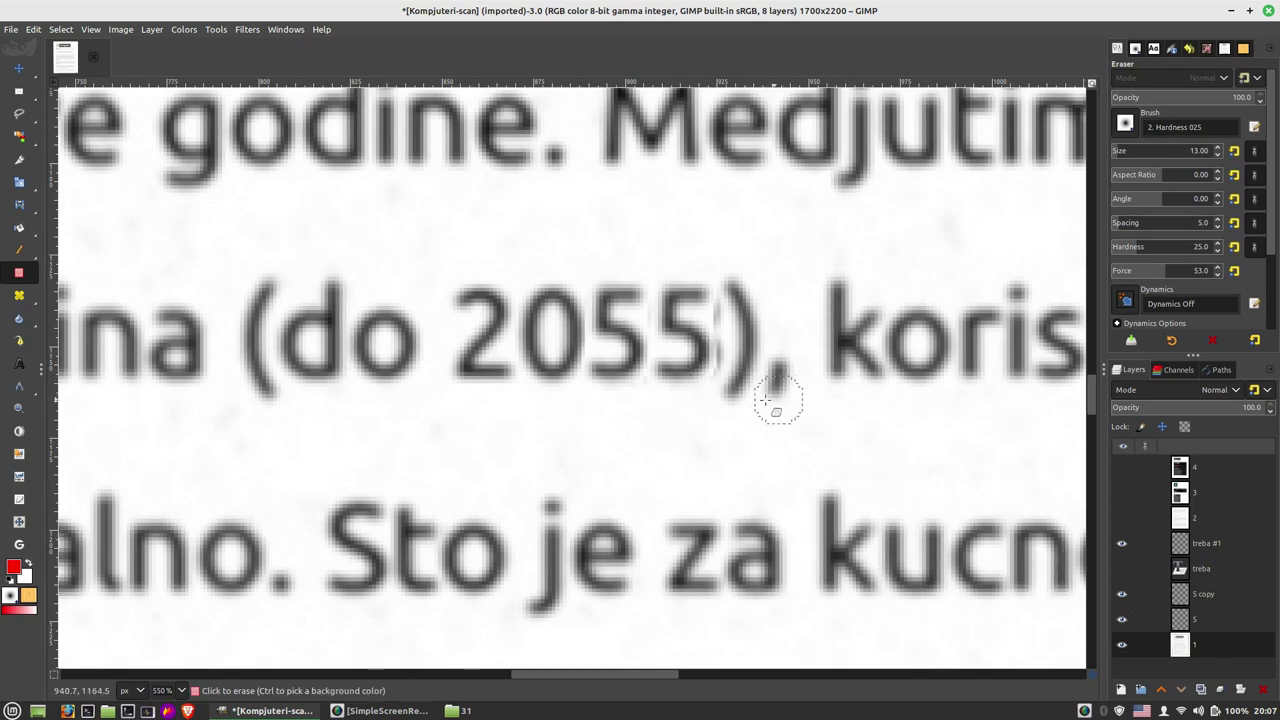
pyautogui.moveTo(703, 351)
pyautogui.mouseDown()
pyautogui.moveTo(714, 338)
pyautogui.moveTo(698, 310)
pyautogui.moveTo(718, 368)
pyautogui.mouseUp()
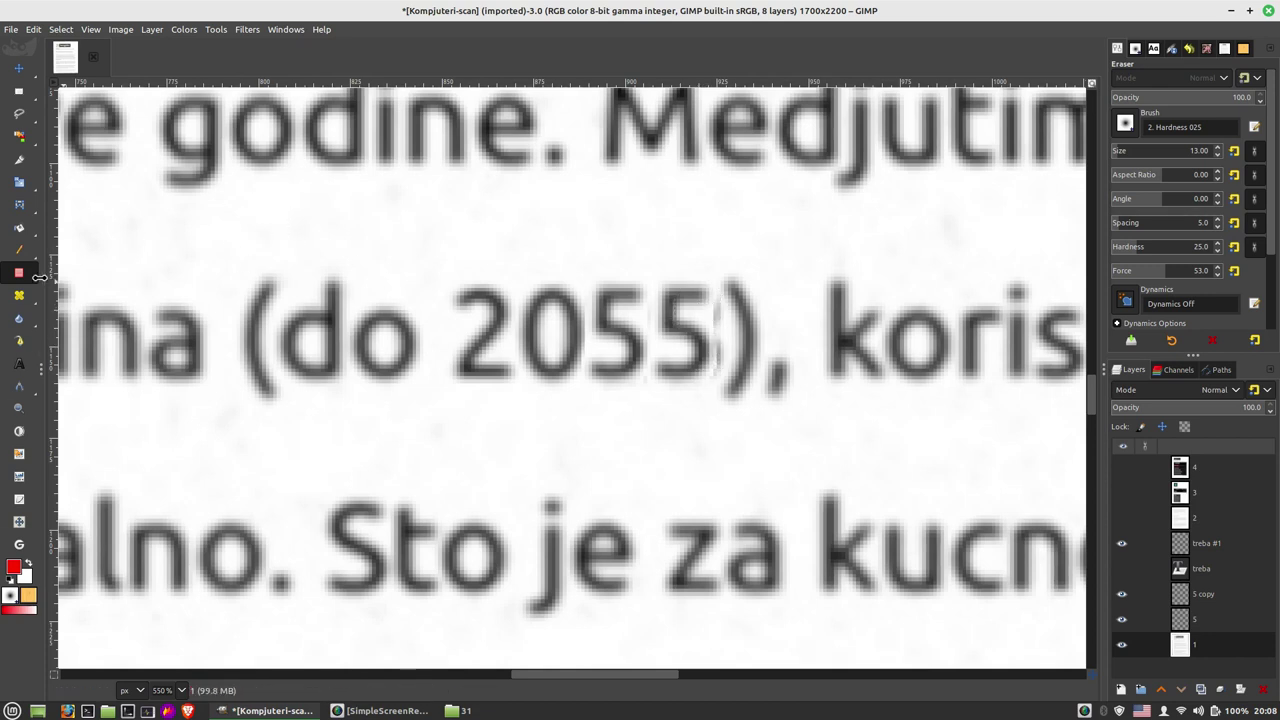
pyautogui.moveTo(570, 240); pyautogui.dragTo(722, 240)
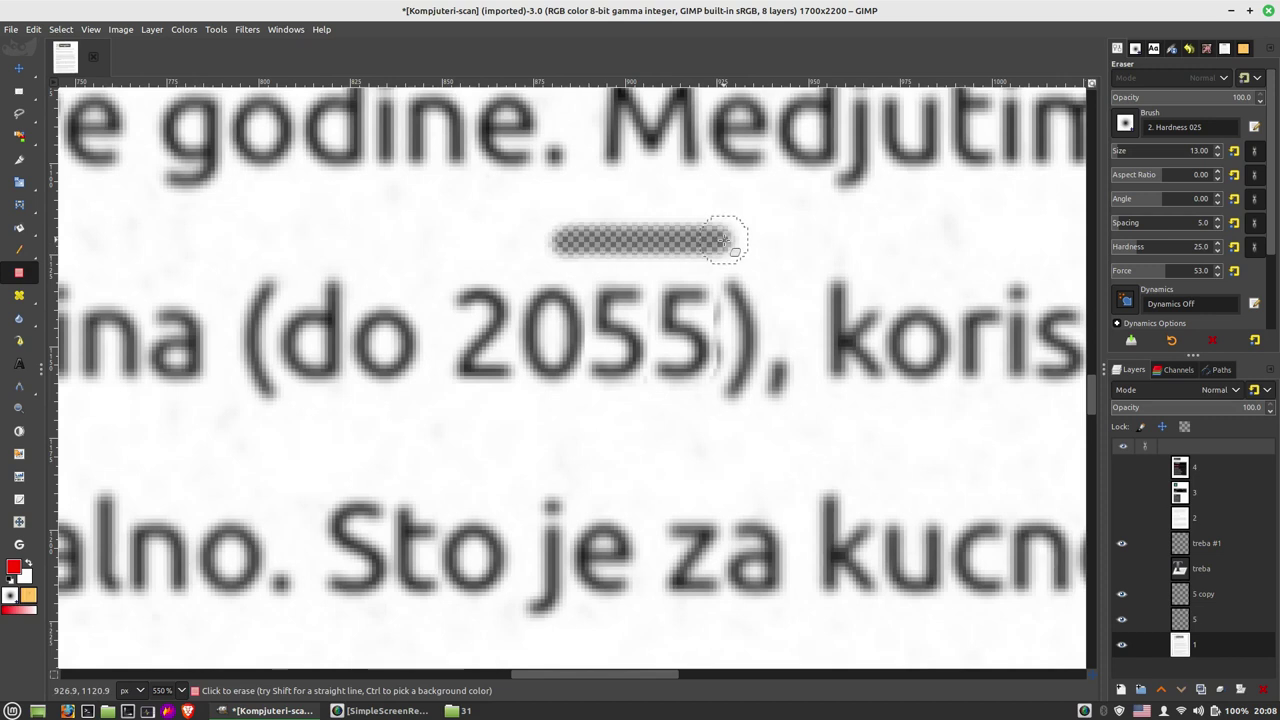
pyautogui.hotkey('ctrl', 'z')
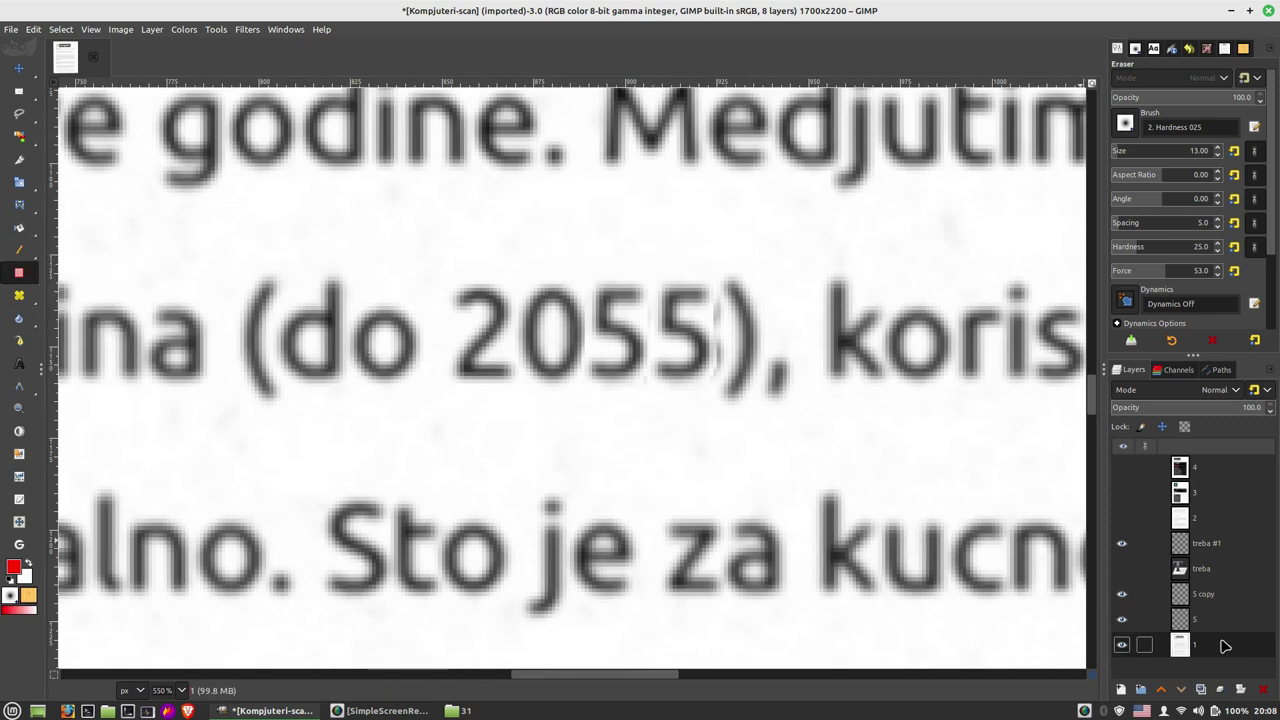
# Step: Remove the alpha channel from page layer 1 and make white the foreground colour
pyautogui.rightClick(1221, 648)
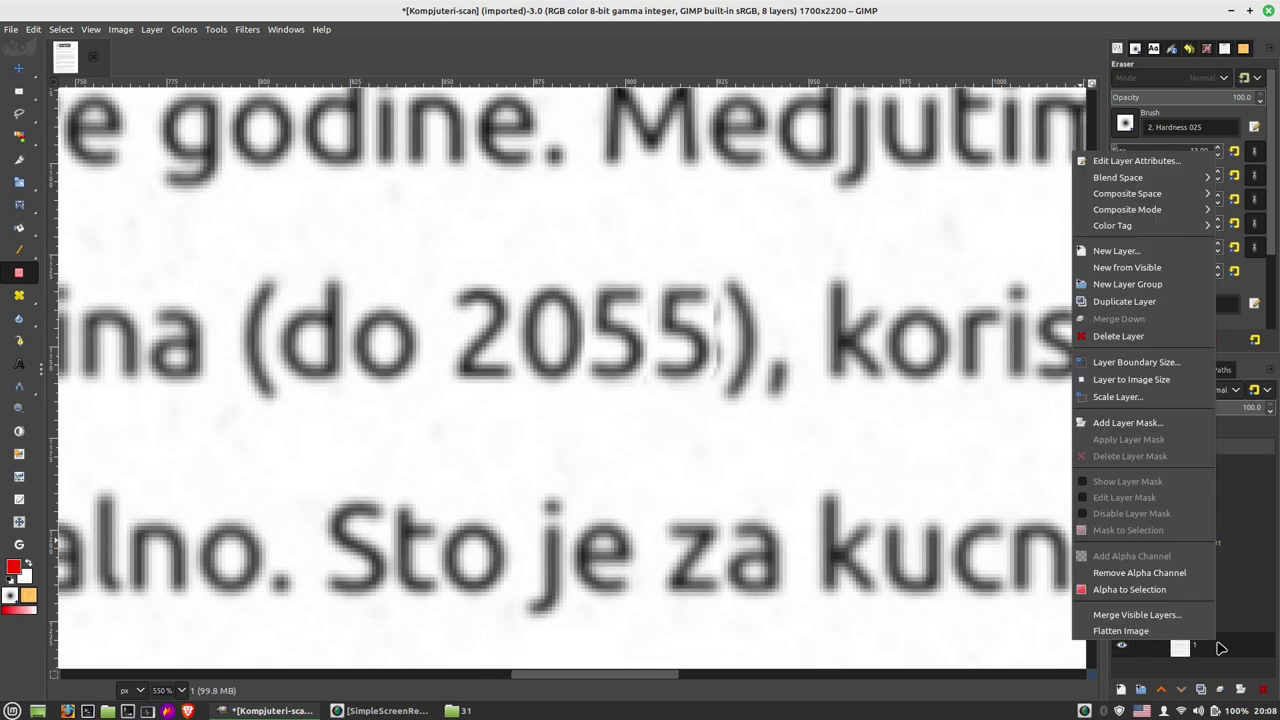
pyautogui.click(1164, 579)
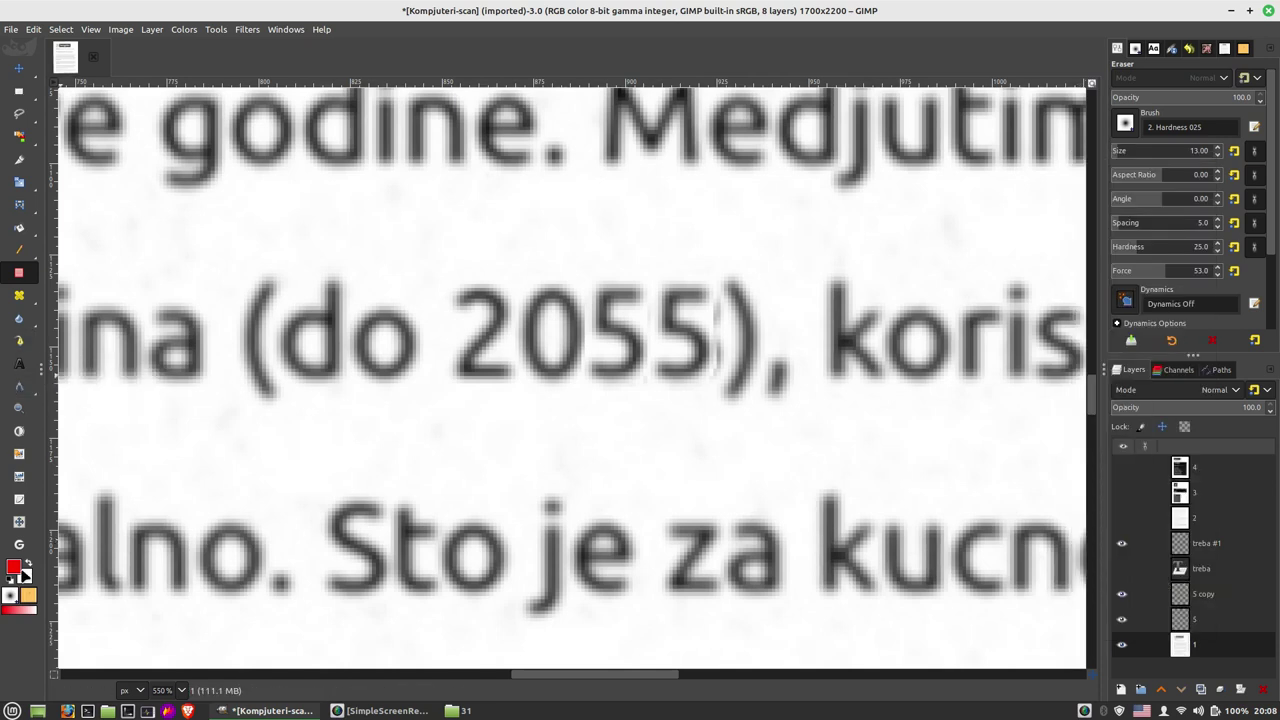
pyautogui.click(33, 566)
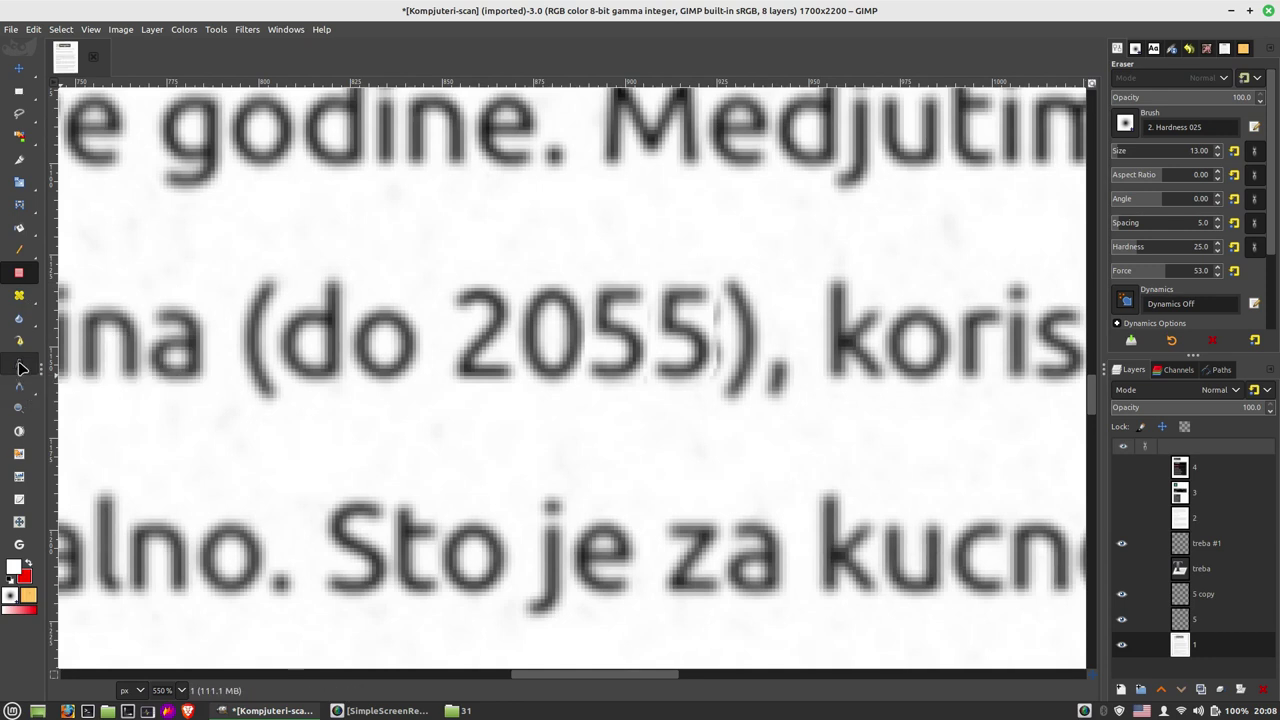
pyautogui.moveTo(19, 250)
pyautogui.click(92, 248)
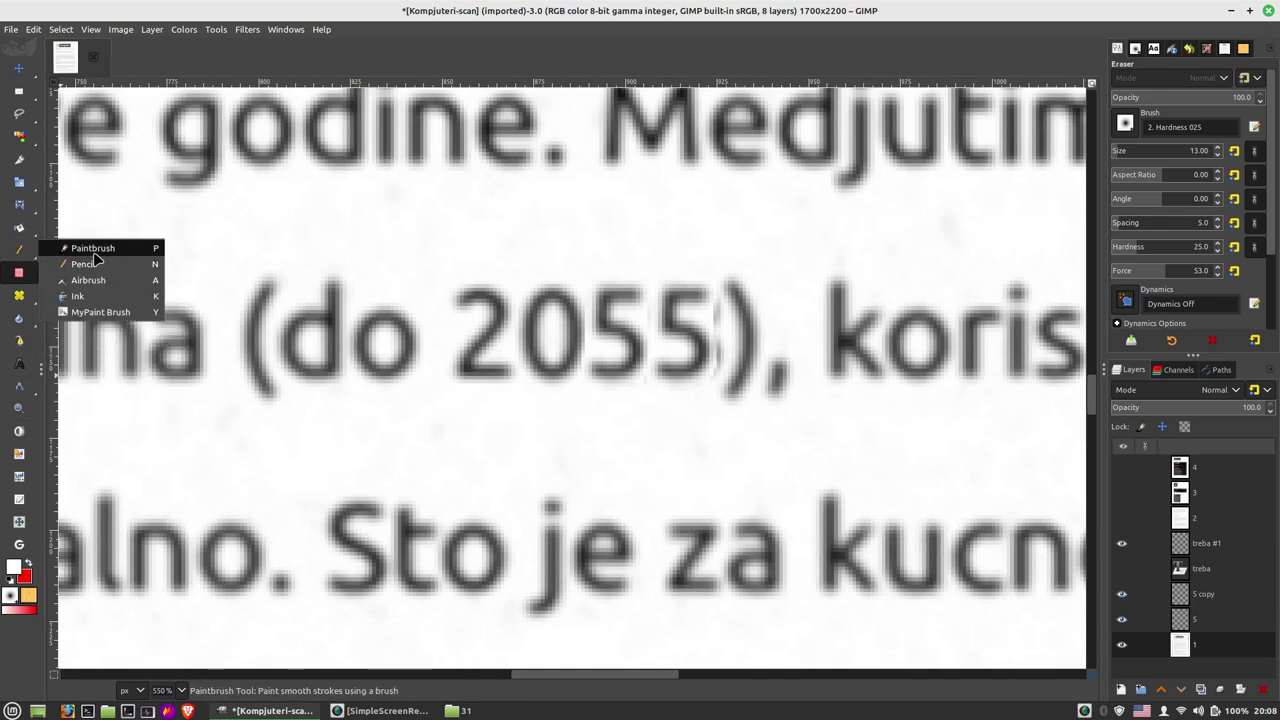
# Step: Clone clean paper with a smaller brush over the light streak beside '2055)'
pyautogui.click(94, 253)
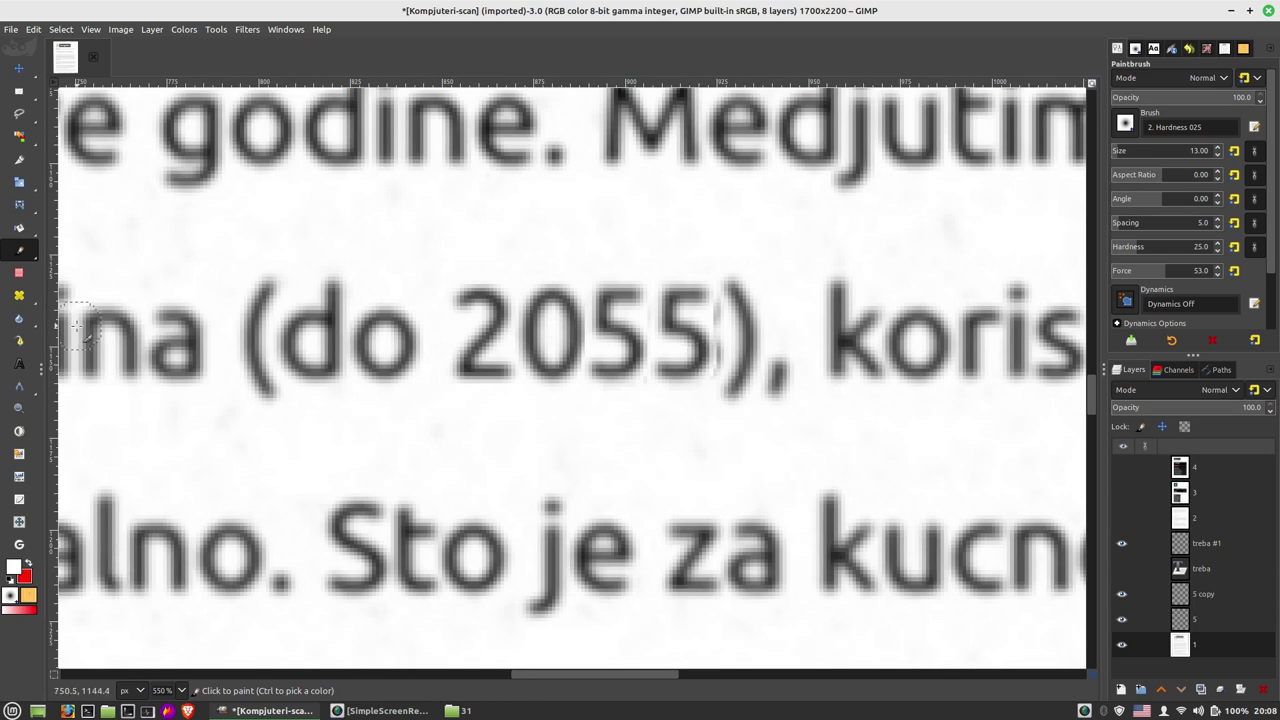
pyautogui.moveTo(19, 295)
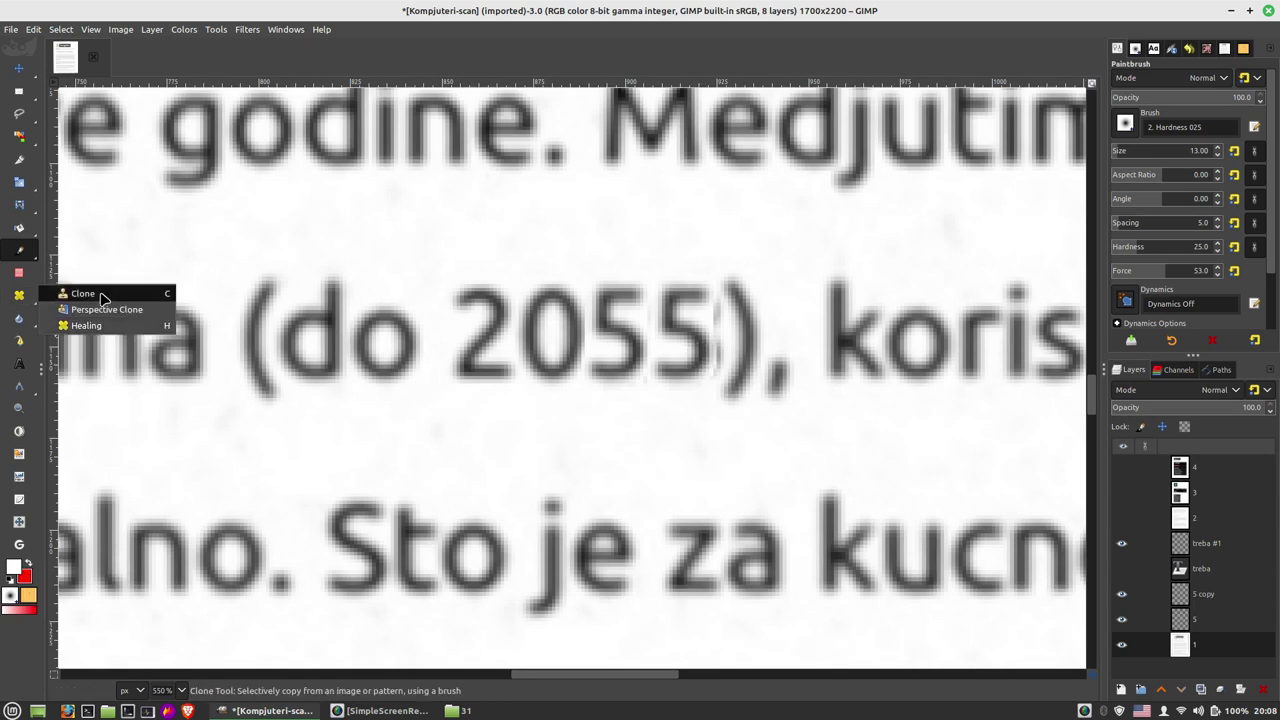
pyautogui.click(90, 293)
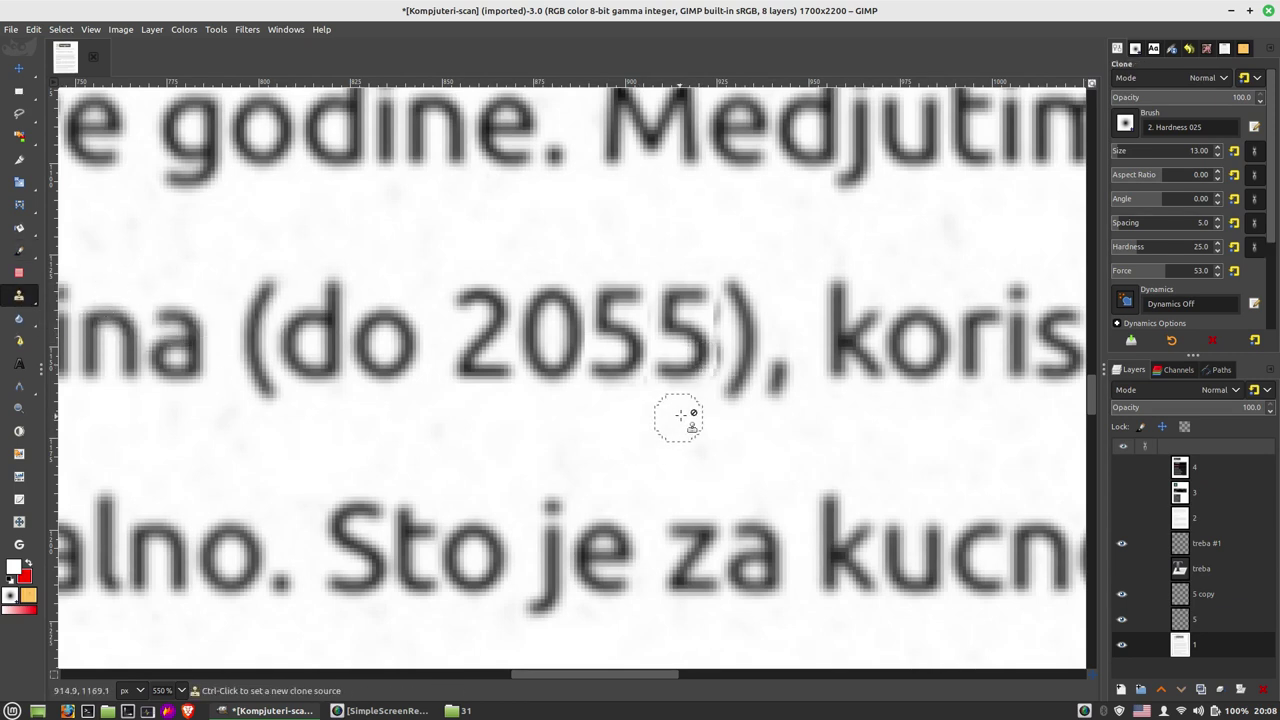
pyautogui.press('[')
pyautogui.press('[')
pyautogui.press('[')
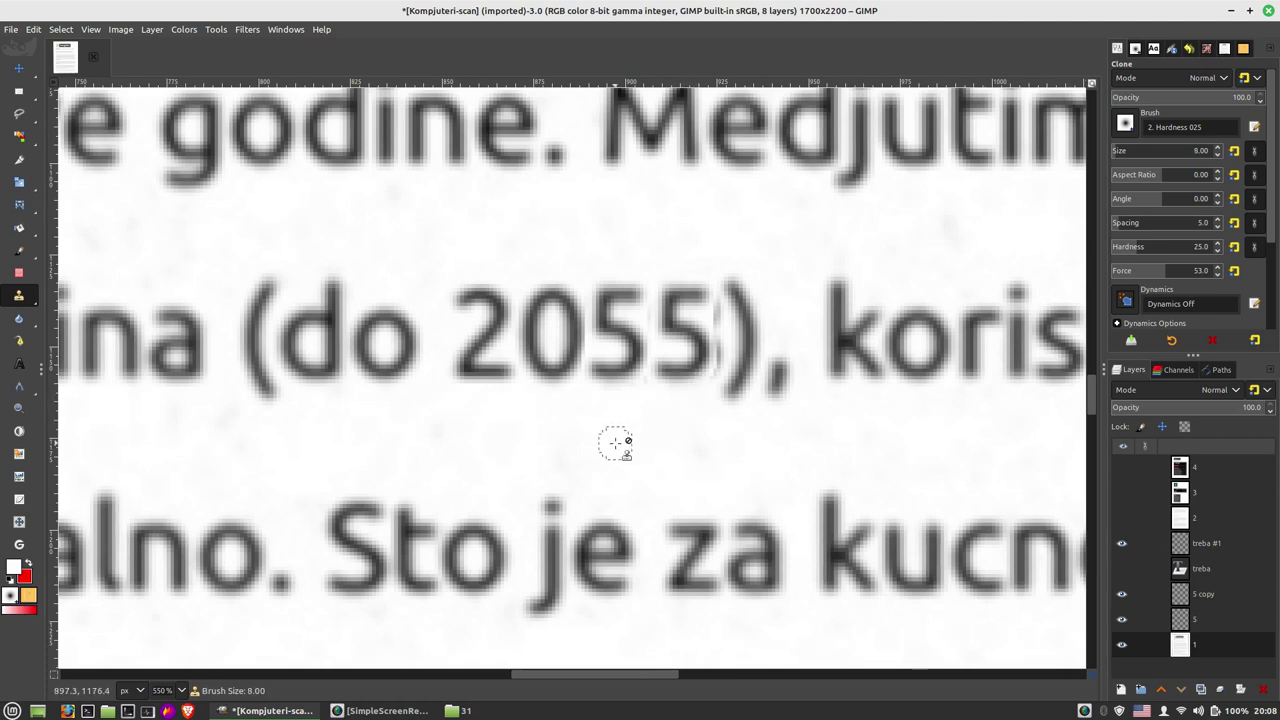
pyautogui.keyDown('ctrl'); pyautogui.click(627, 436); pyautogui.keyUp('ctrl')
pyautogui.moveTo(706, 382); pyautogui.dragTo(718, 355)
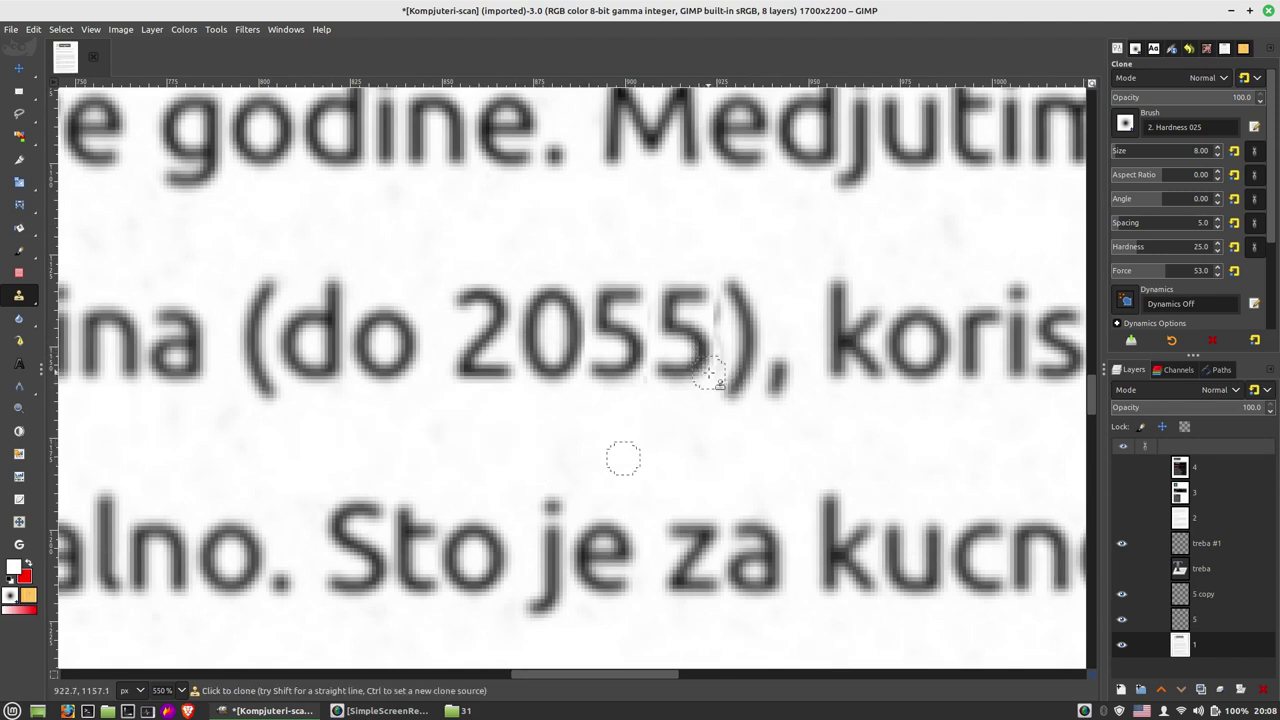
pyautogui.moveTo(709, 354)
pyautogui.mouseDown()
pyautogui.moveTo(703, 308)
pyautogui.moveTo(650, 360)
pyautogui.moveTo(654, 332)
pyautogui.moveTo(706, 363)
pyautogui.moveTo(660, 320)
pyautogui.mouseUp()
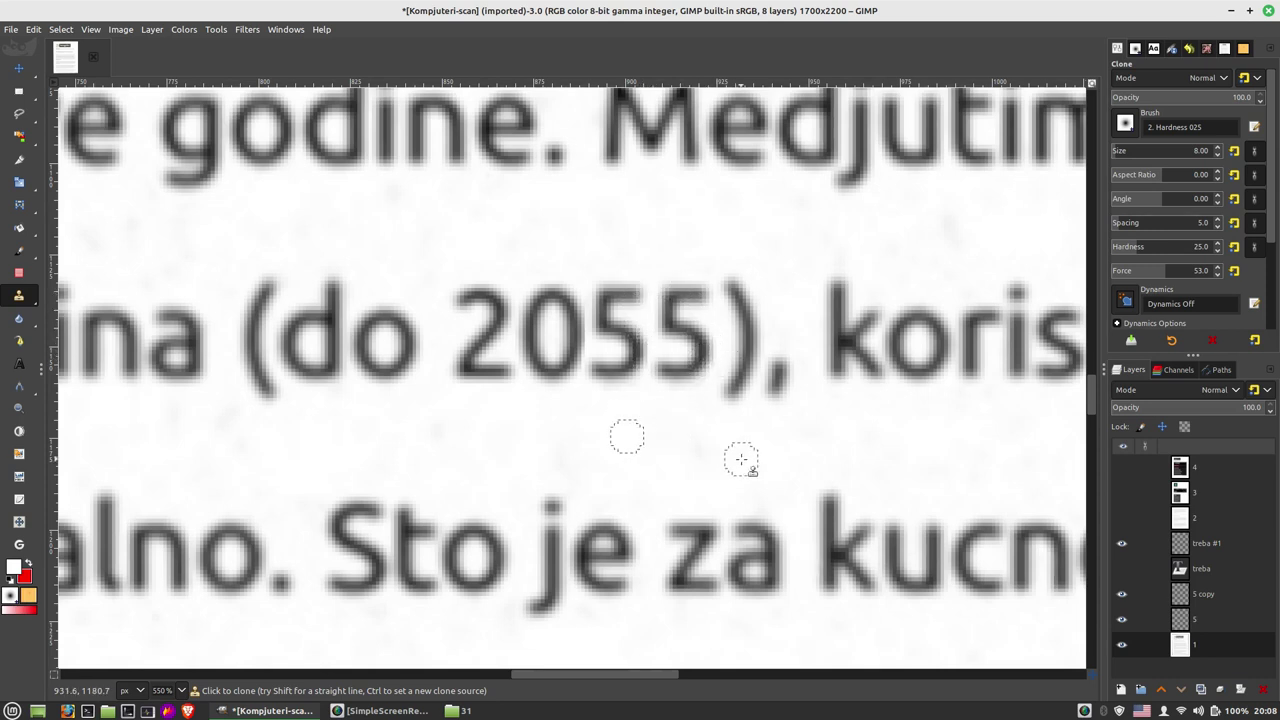
pyautogui.scroll(-3, 745, 455)
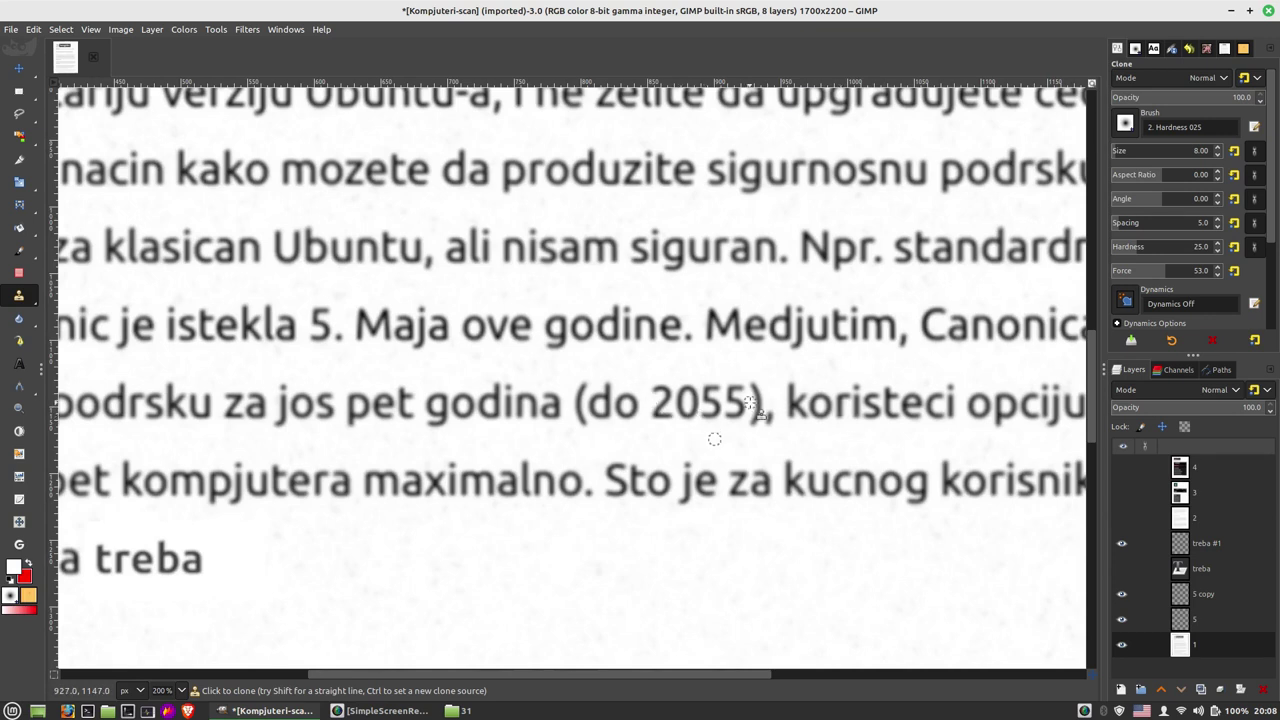
# Step: Zoom out to 66.7% to view the whole retouched page
pyautogui.scroll(-3, 588, 320)
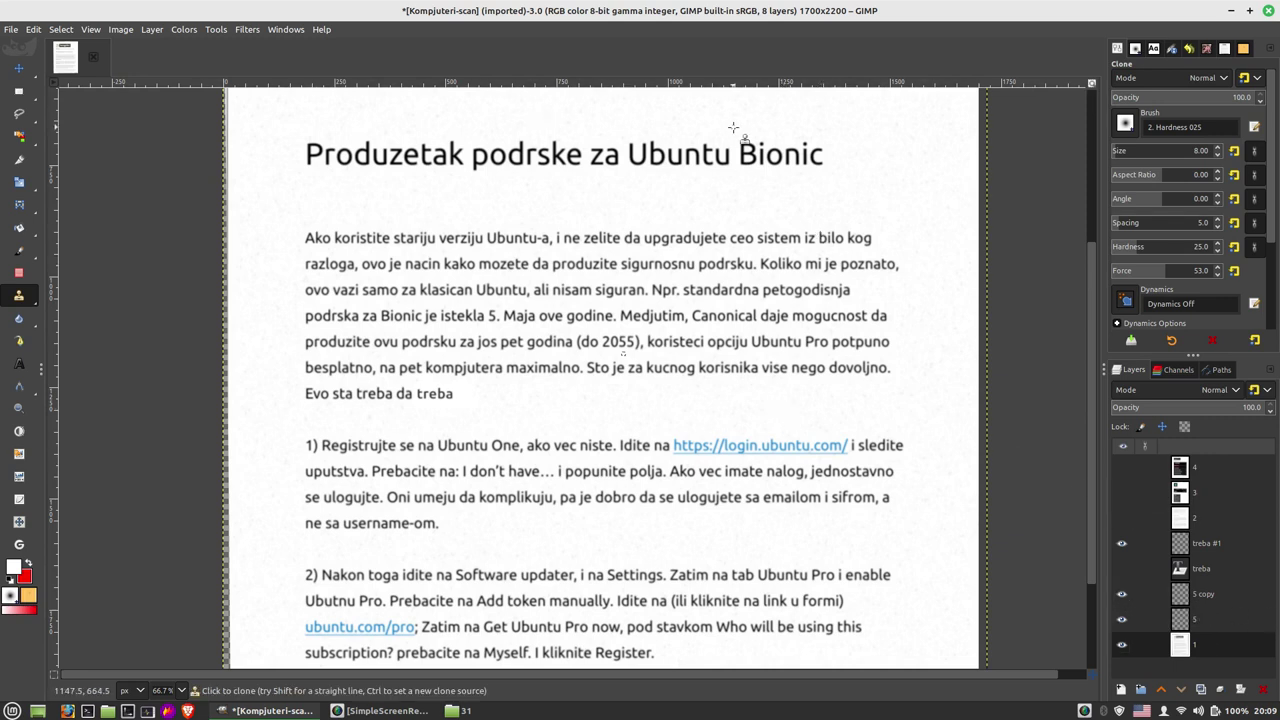
# Step: Save the image as 'Kompjuteri-scan 1.xcf' in the 31 folder
pyautogui.click(12, 29)
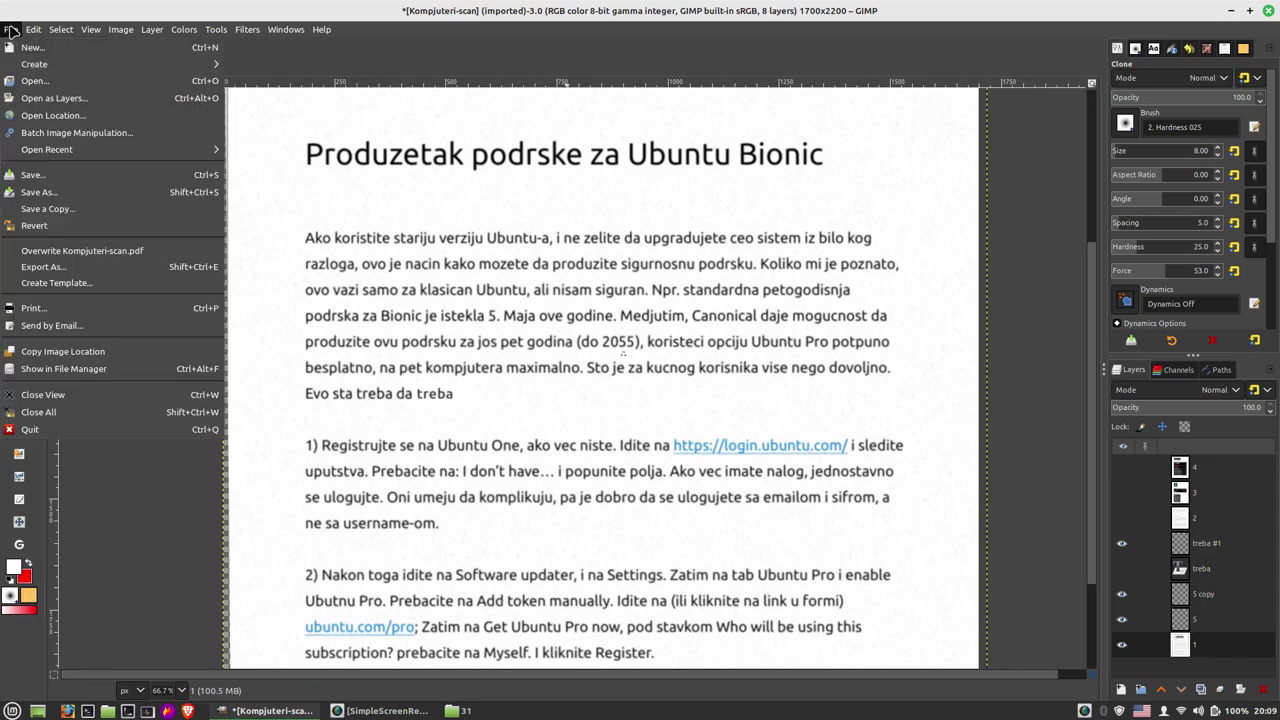
pyautogui.click(64, 195)
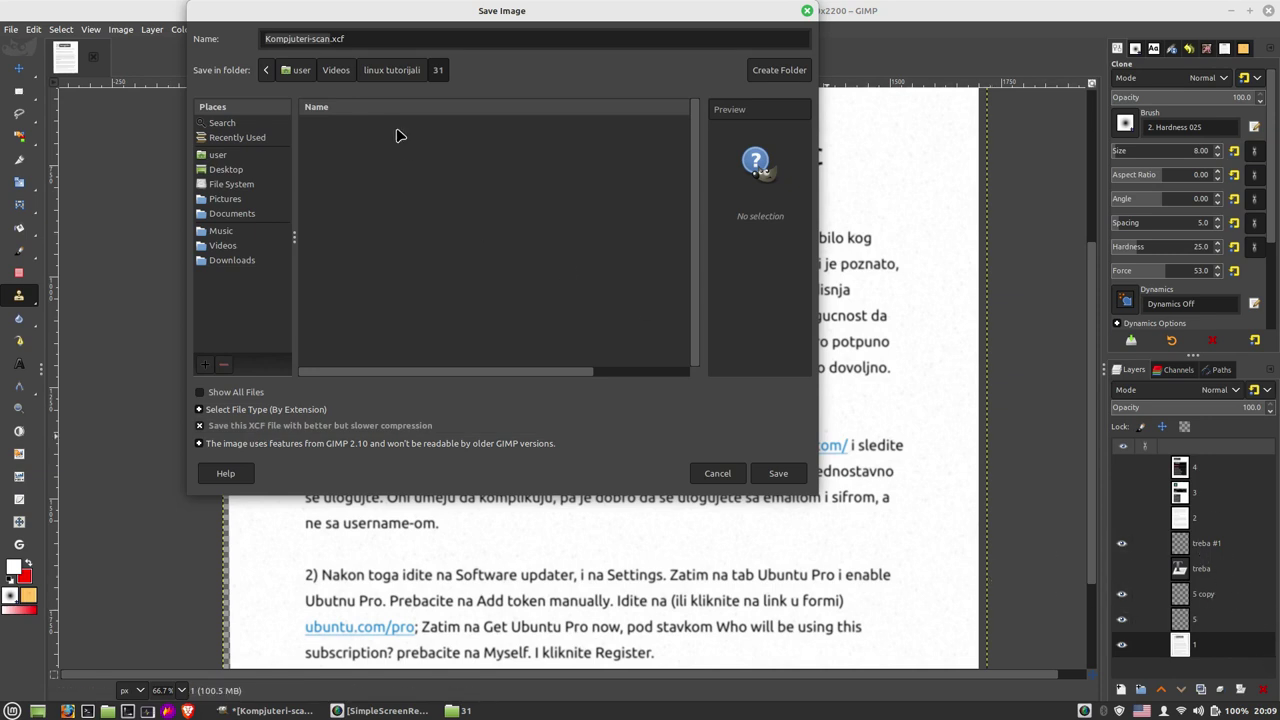
pyautogui.click(325, 38)
pyautogui.write('1')
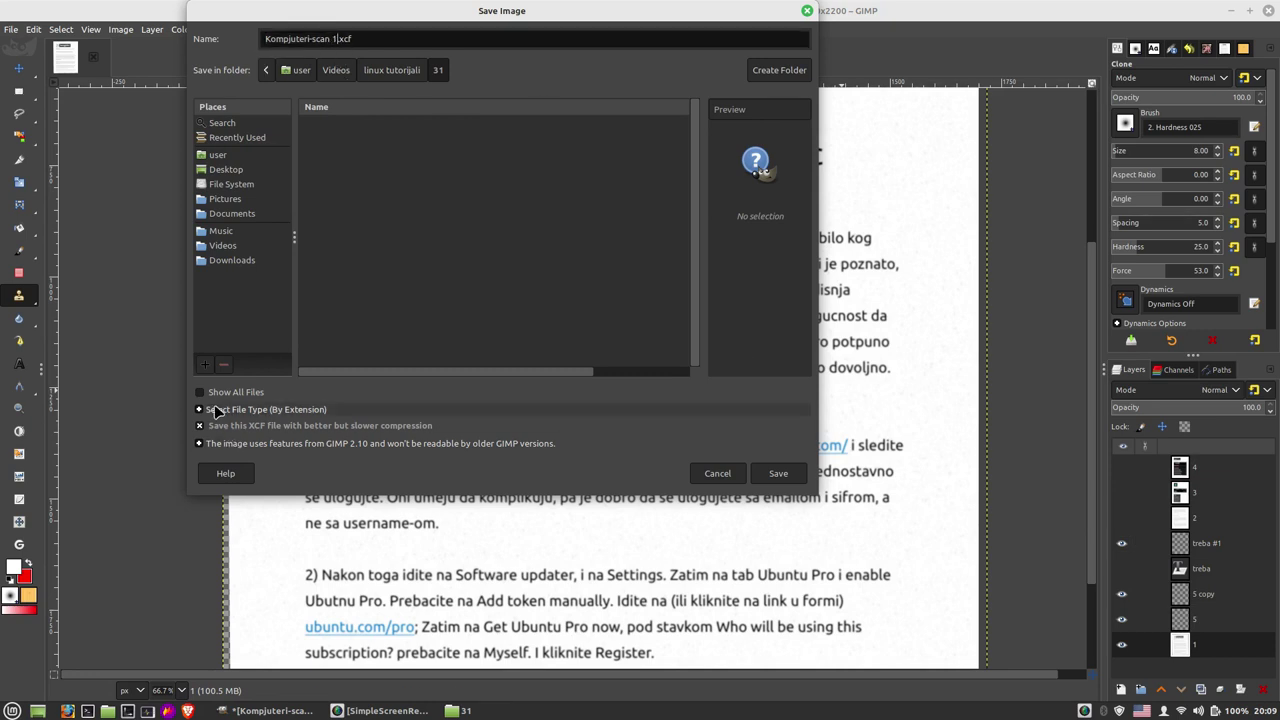
pyautogui.click(781, 477)
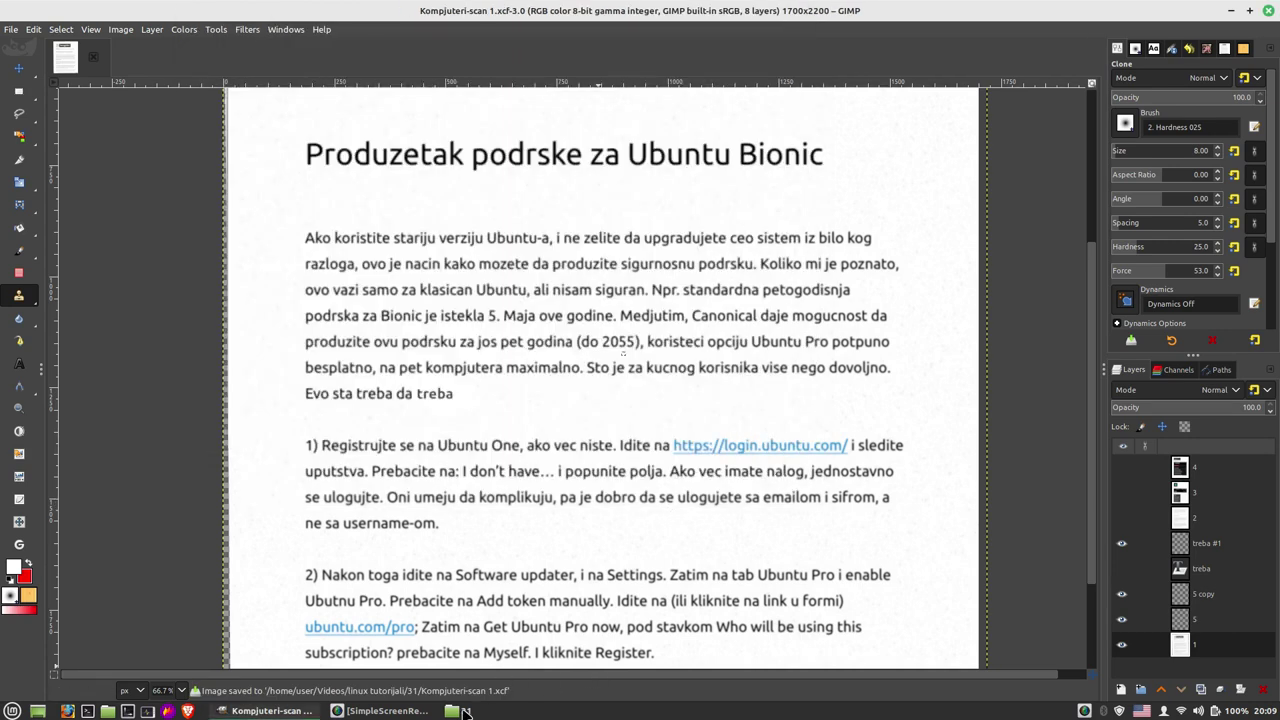
pyautogui.click(462, 710)
# Step: Confirm the 8.2 MB Kompjuteri-scan 1.xcf is in folder 31, then return to GIMP
pyautogui.click(863, 242)
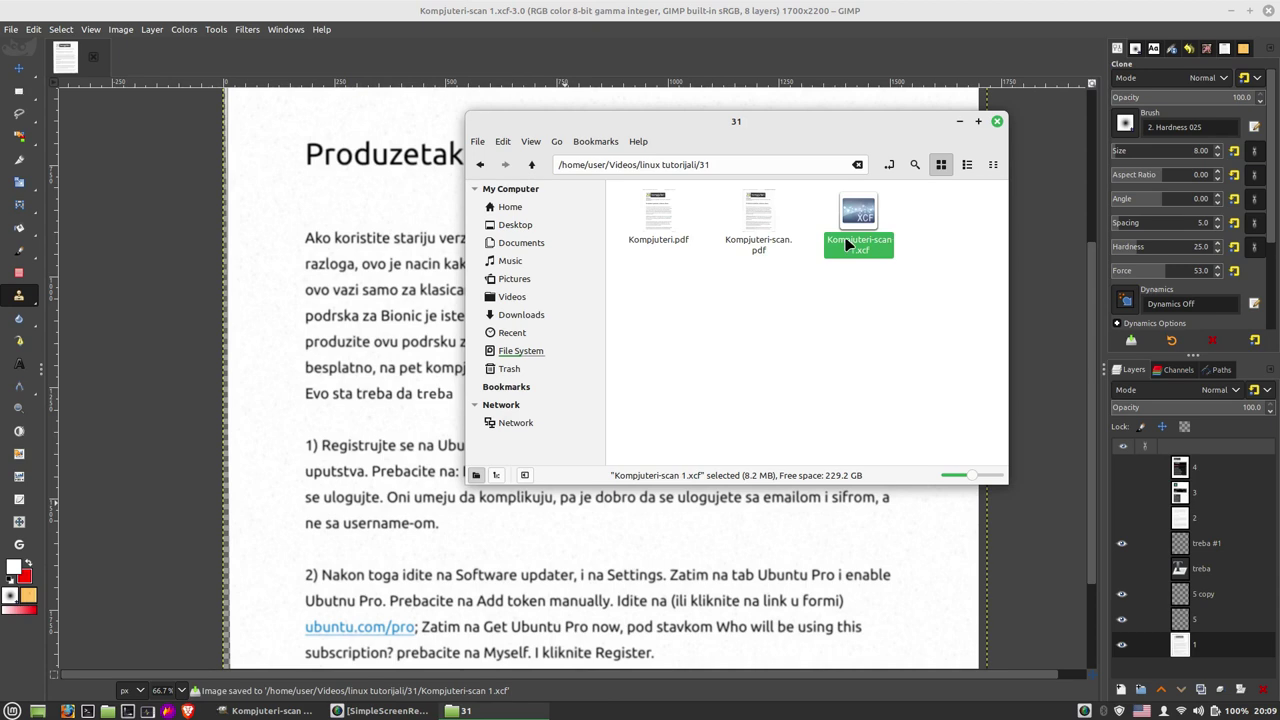
pyautogui.click(826, 21)
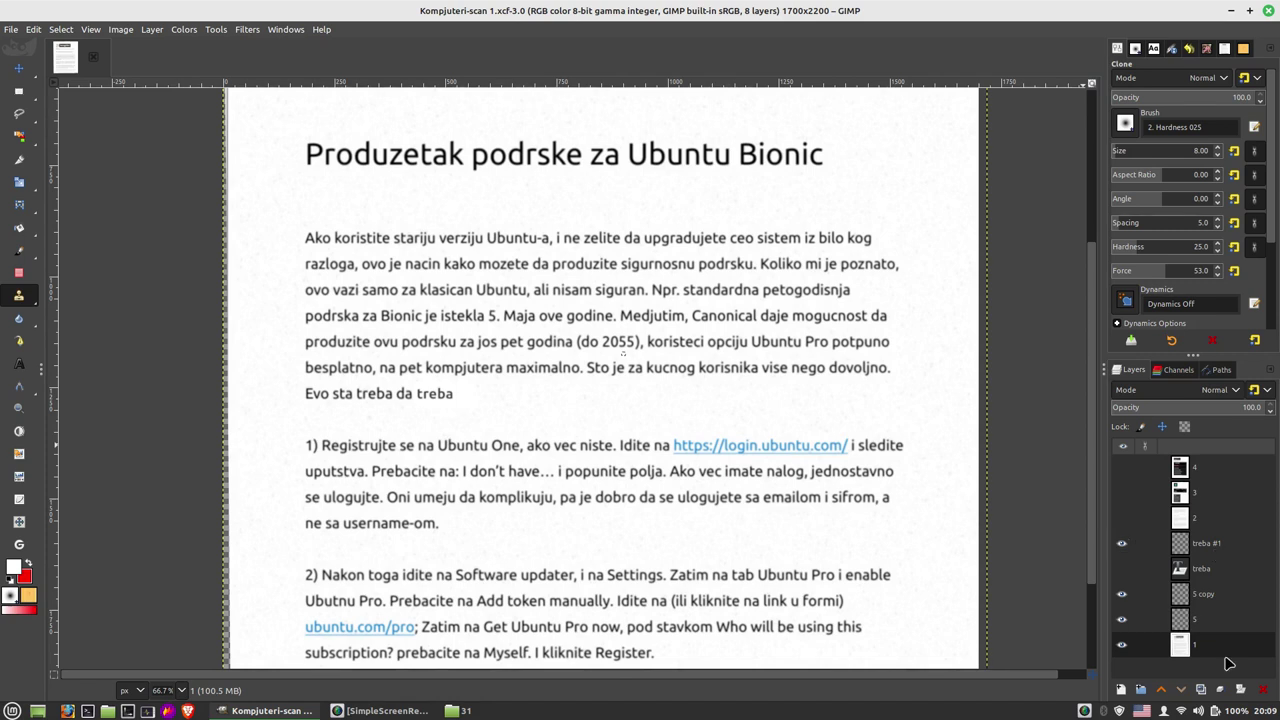
# Step: Inspect the page layers by toggling visibility, undoing an accidental deletion of layer 5
pyautogui.rightClick(1190, 622)
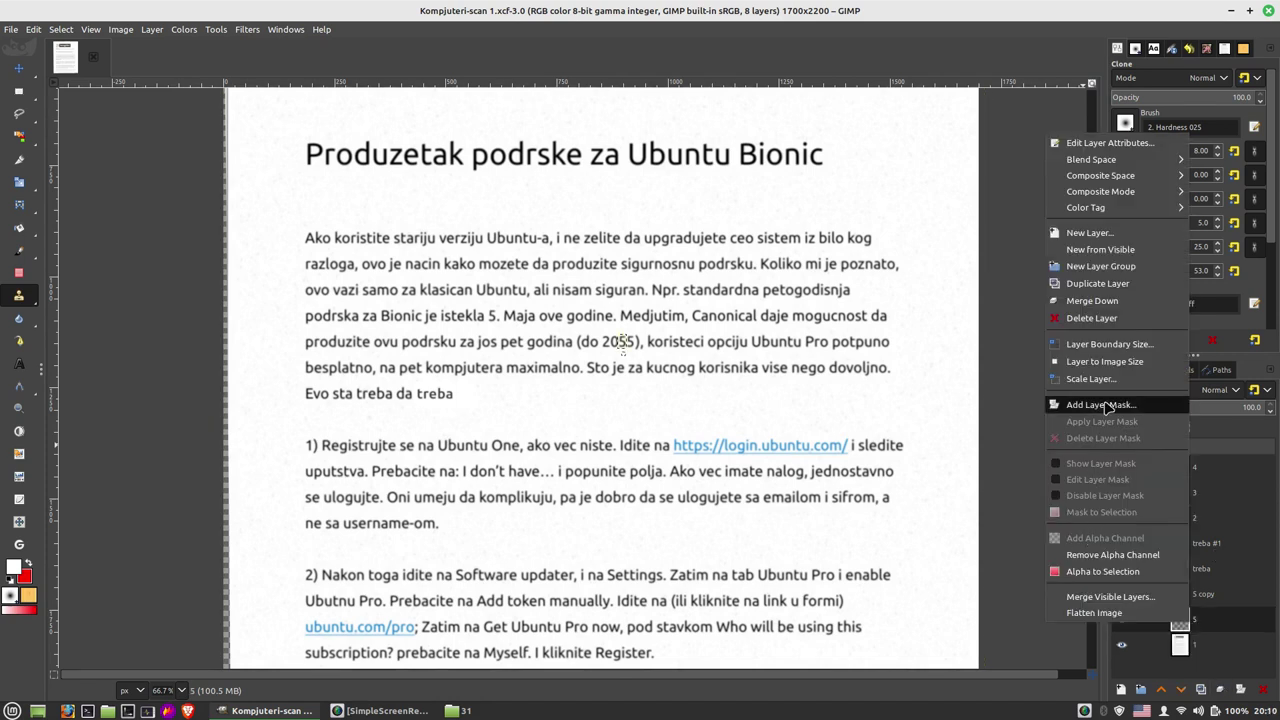
pyautogui.click(1091, 318)
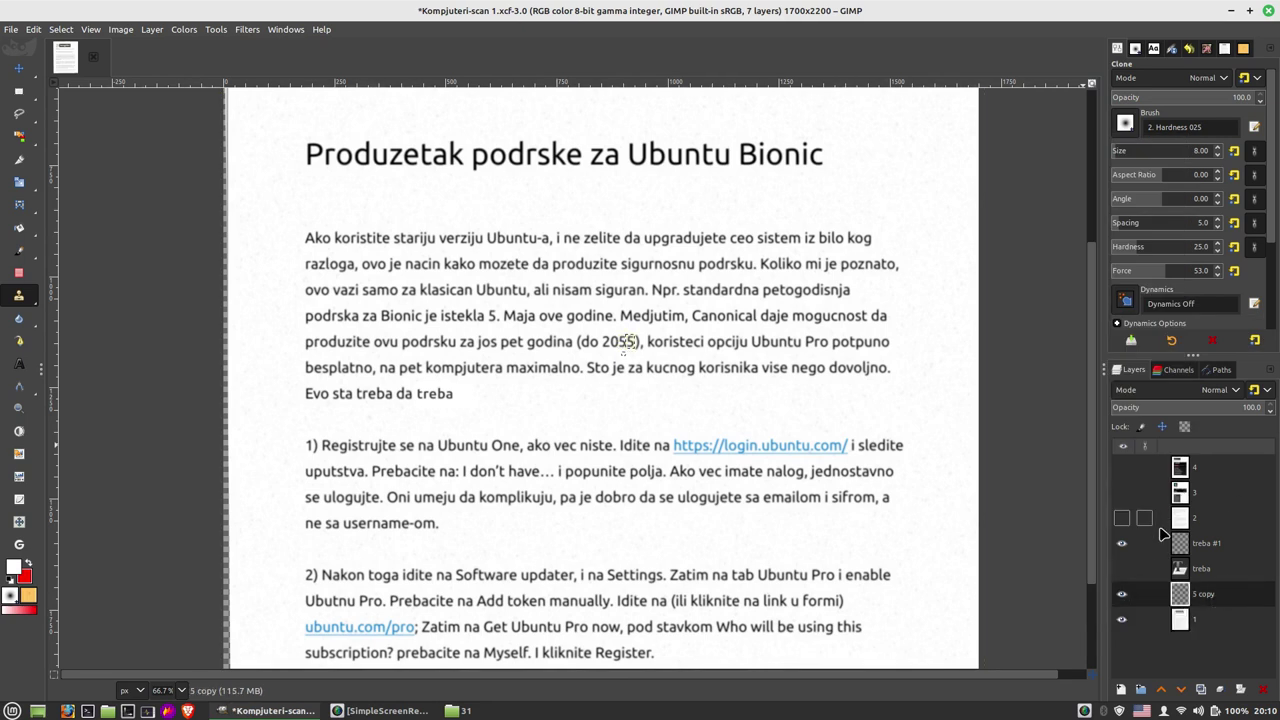
pyautogui.hotkey('ctrl', 'z')
pyautogui.click(1194, 518)
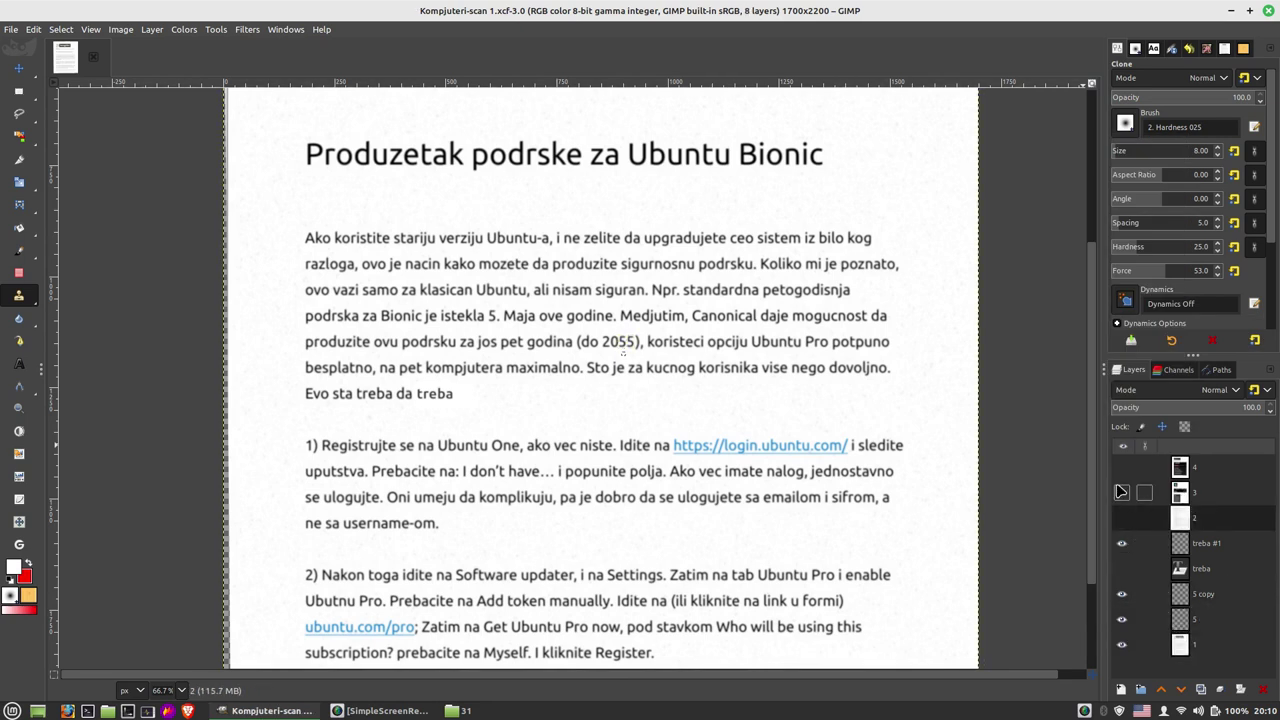
pyautogui.click(1121, 491)
pyautogui.click(1121, 467)
pyautogui.click(1121, 491)
pyautogui.click(1122, 518)
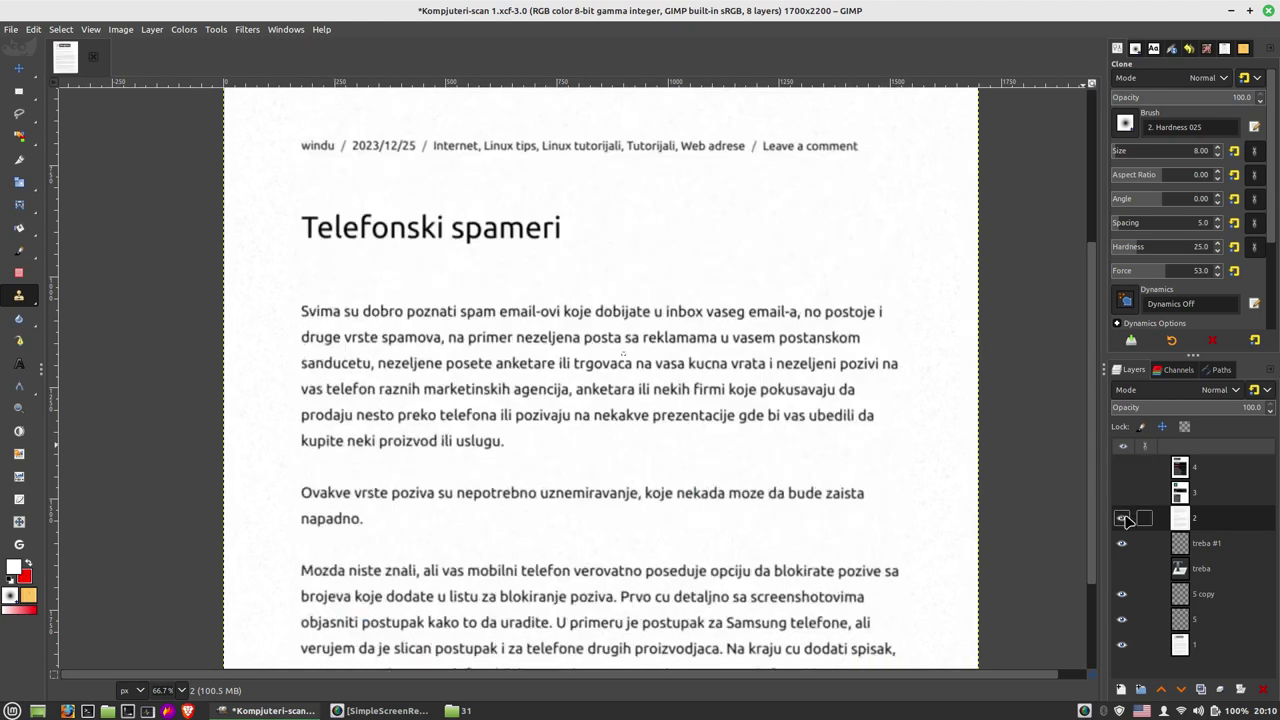
pyautogui.click(1122, 518)
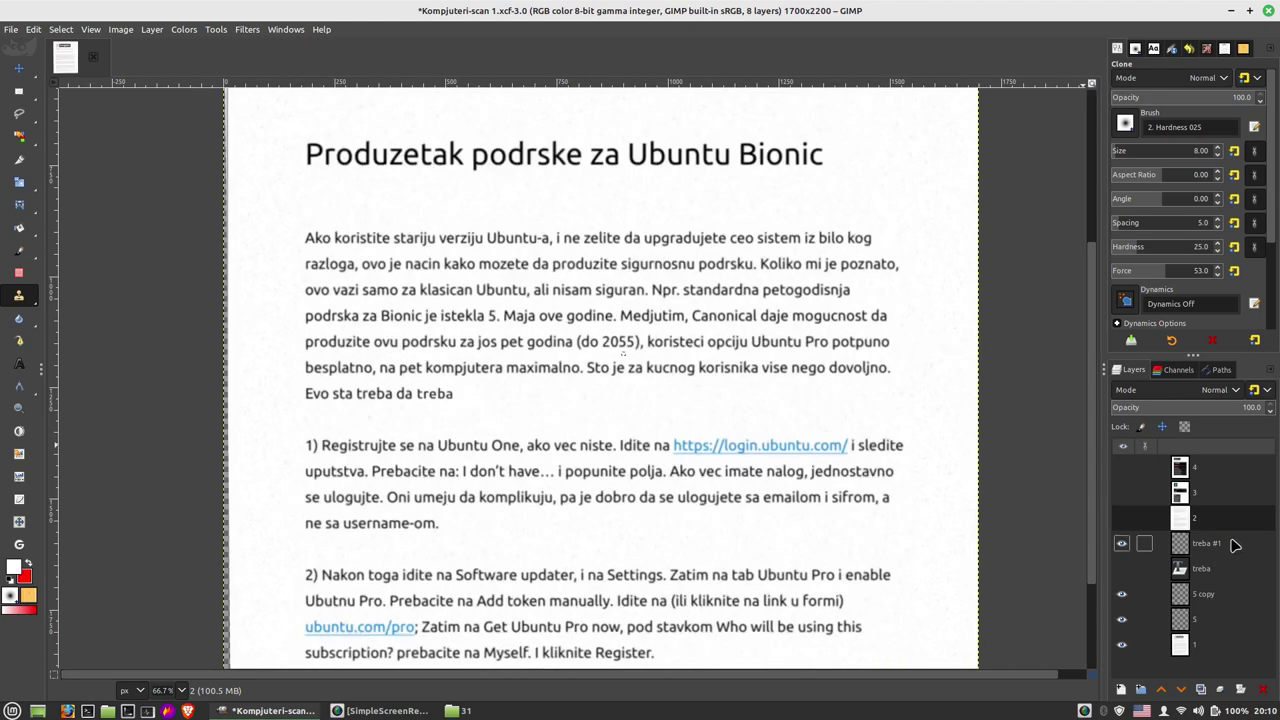
# Step: Delete the leftover treba layer
pyautogui.click(1235, 545)
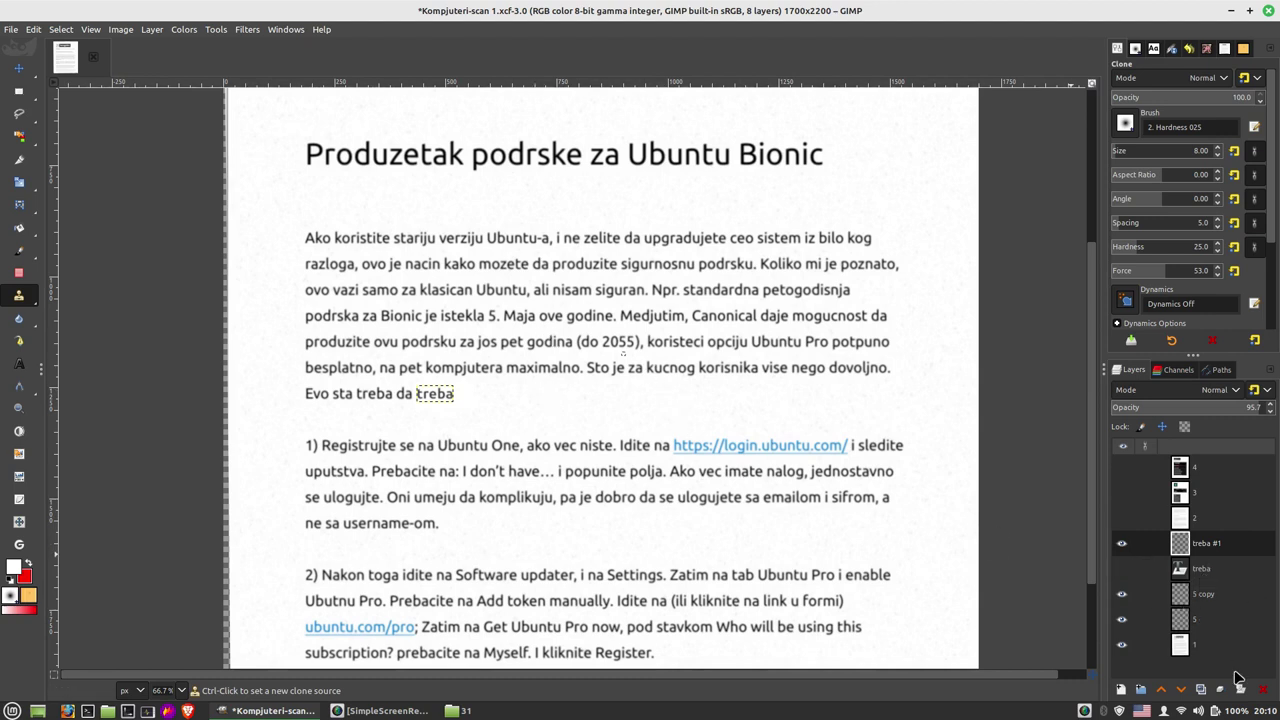
pyautogui.click(1208, 570)
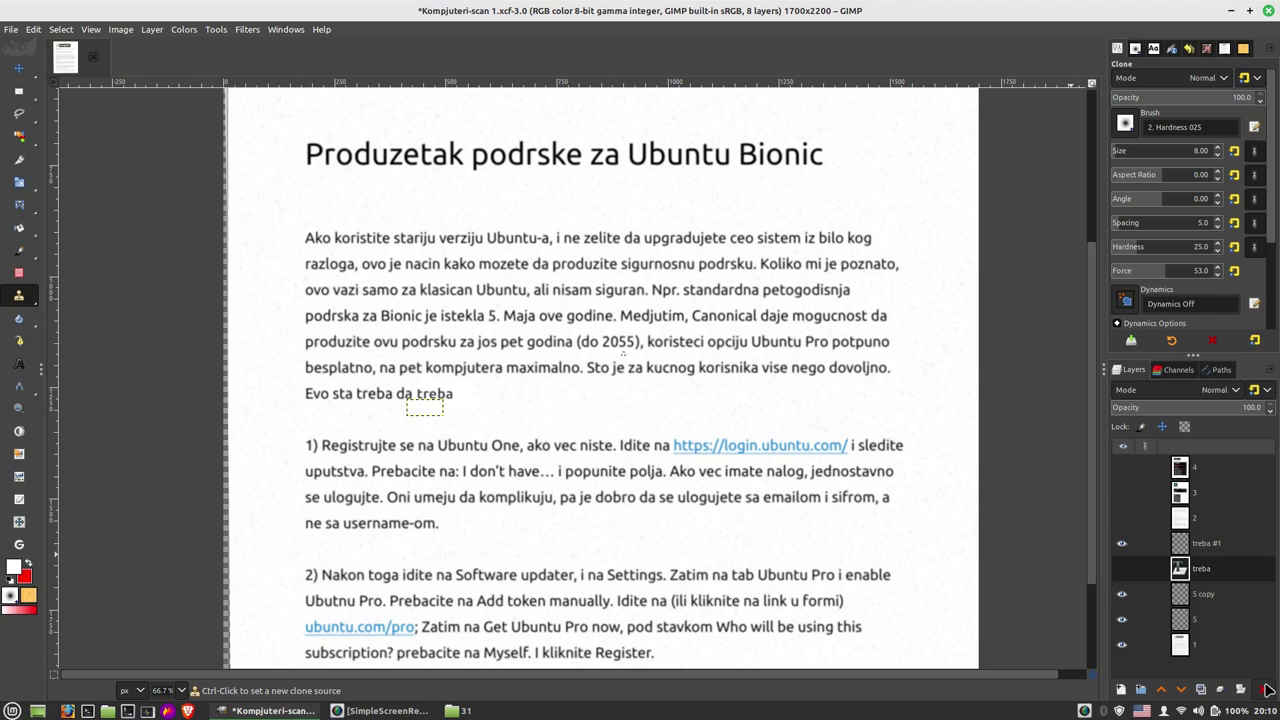
pyautogui.click(1266, 689)
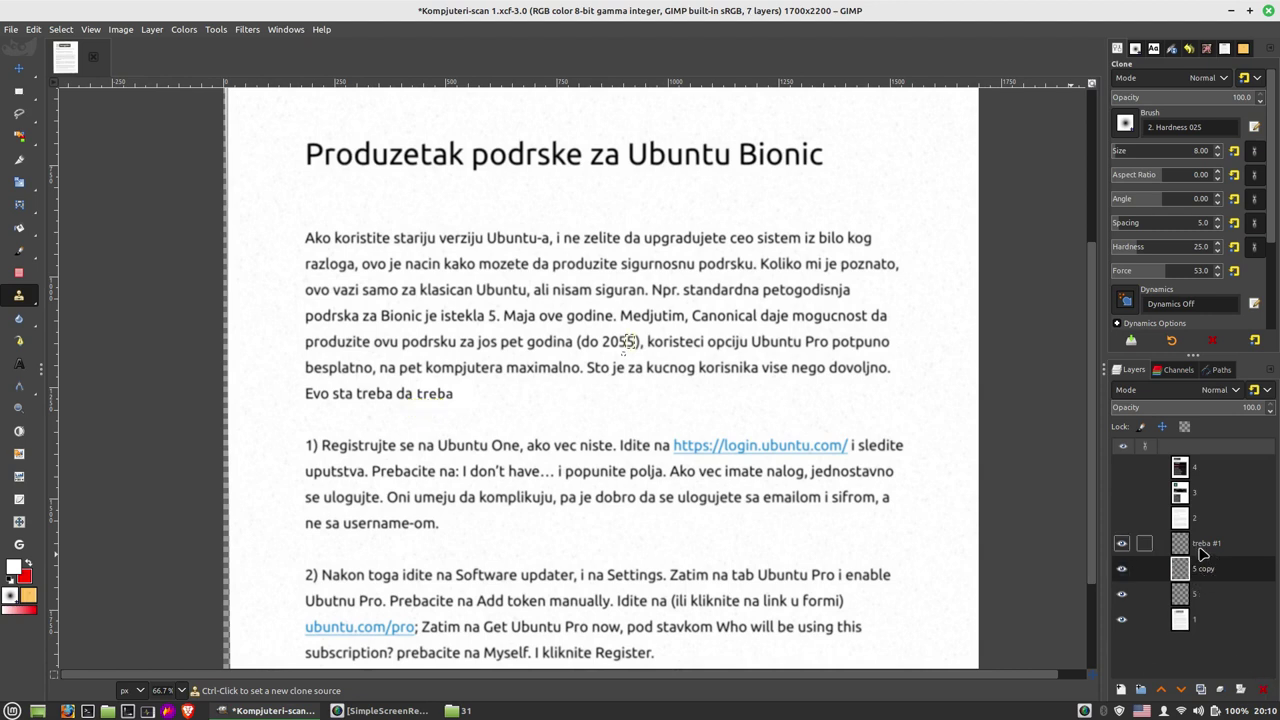
# Step: Merge treba #1, 5 copy and layer 5 down into page layer 1
pyautogui.click(1203, 548)
pyautogui.rightClick(1203, 548)
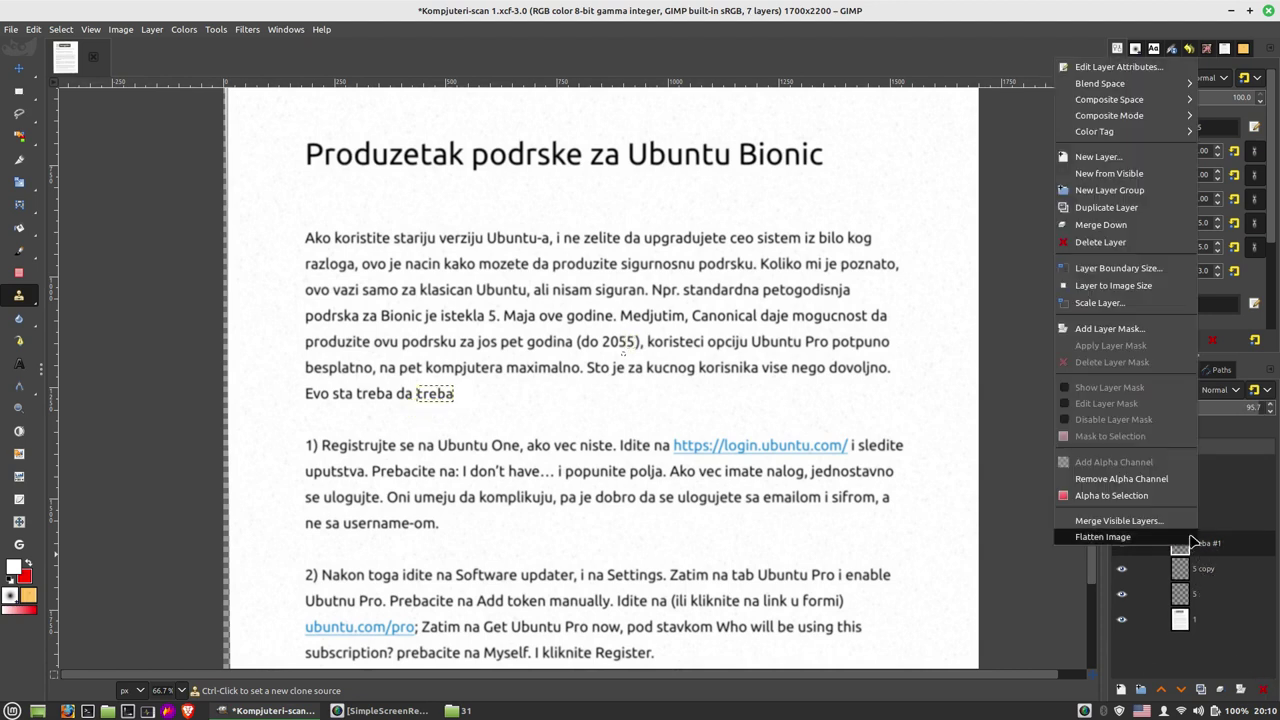
pyautogui.click(1105, 225)
pyautogui.rightClick(1190, 543)
pyautogui.click(1124, 230)
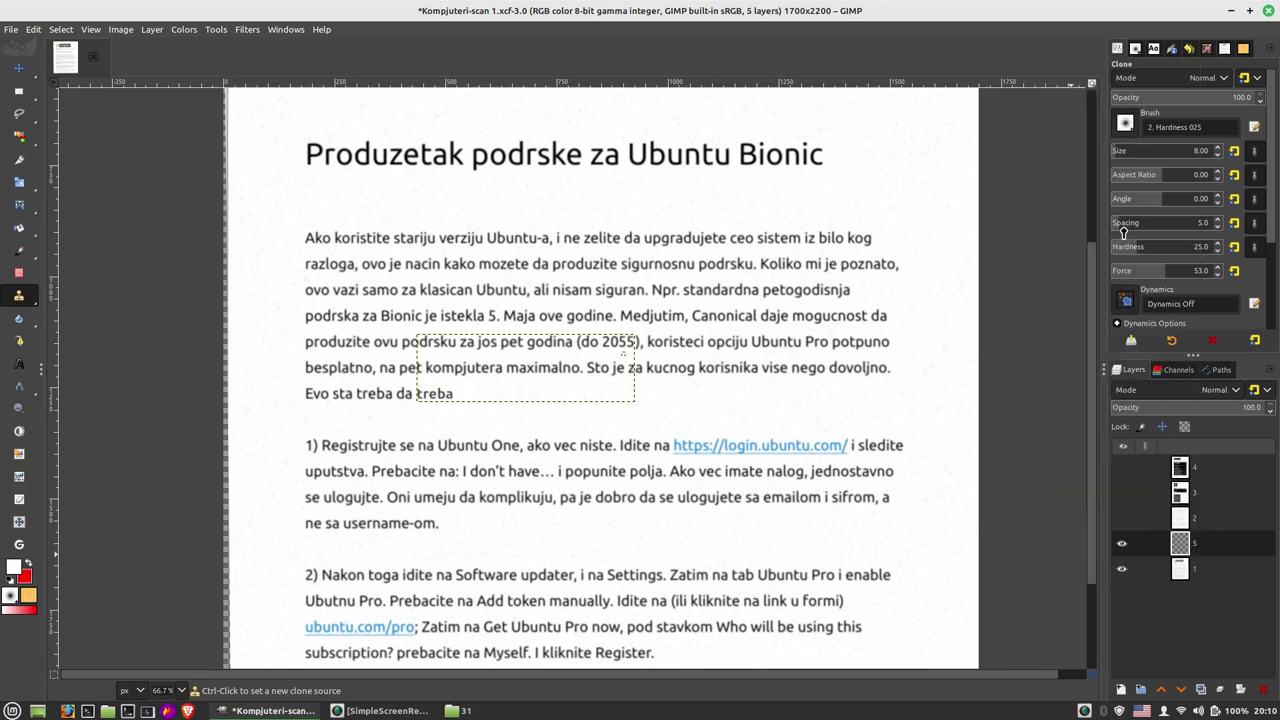
pyautogui.rightClick(1192, 548)
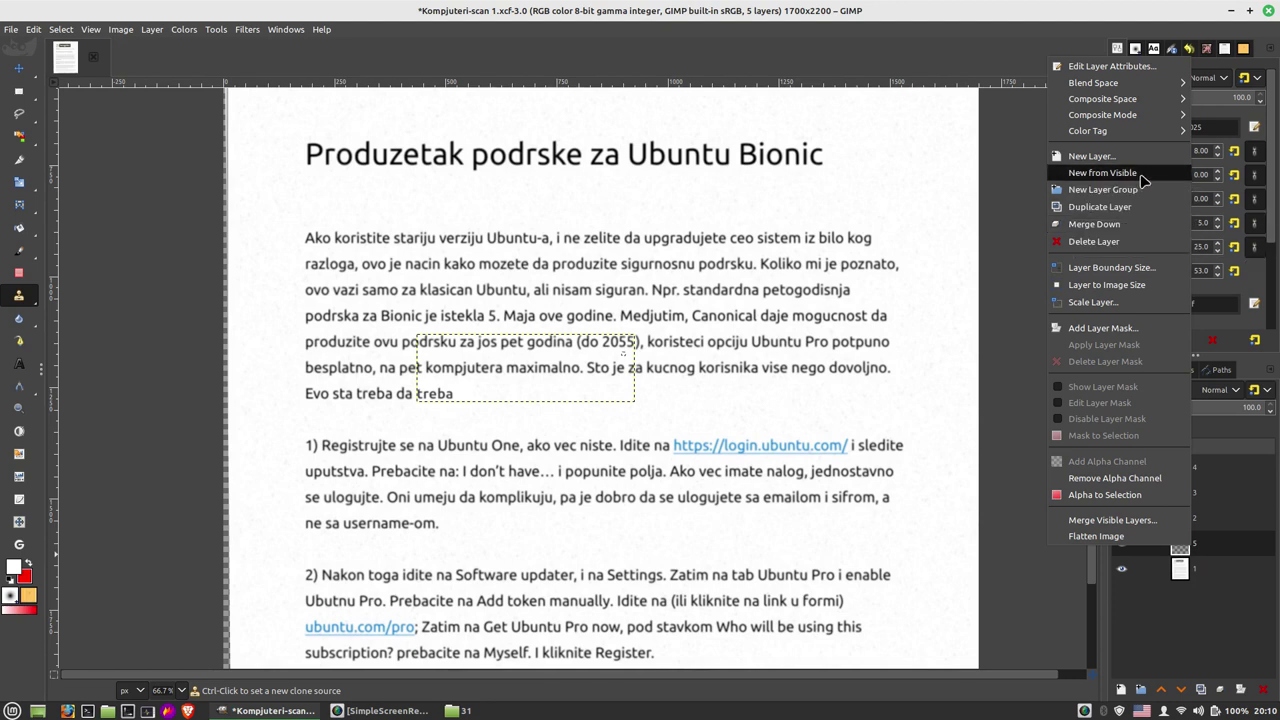
pyautogui.click(1122, 226)
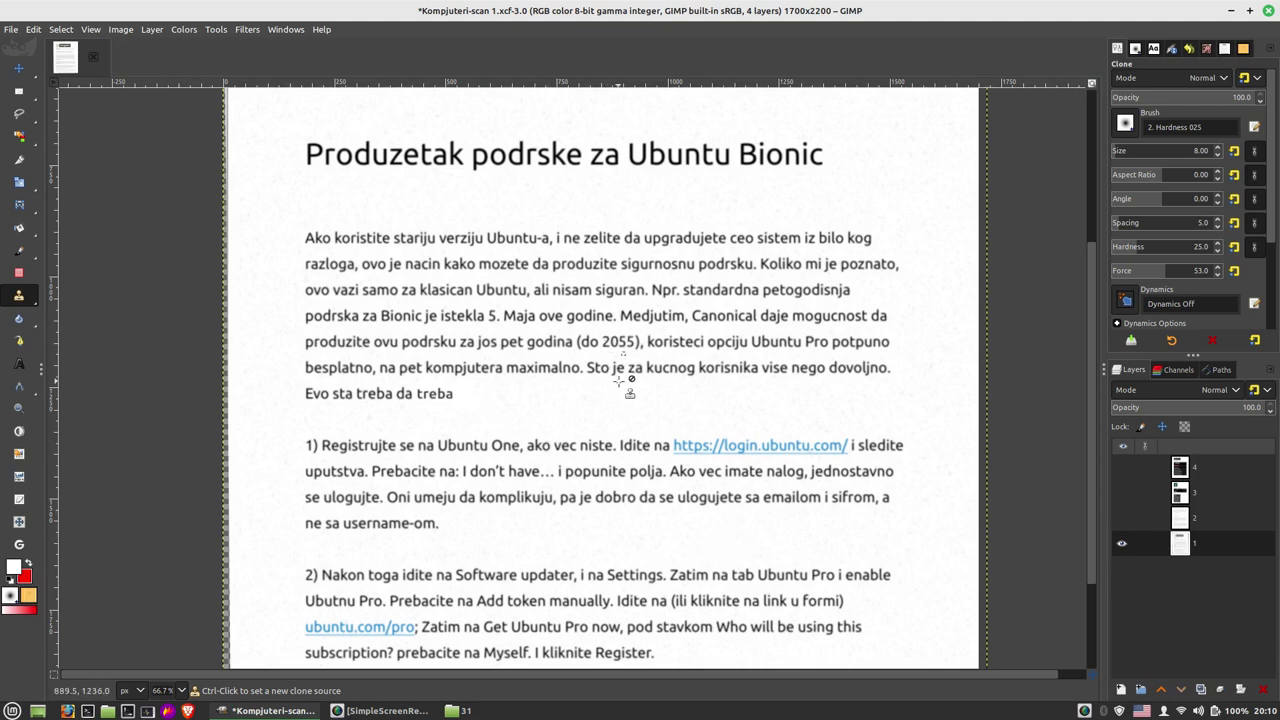
# Step: Make the second, third and fourth page layers visible
pyautogui.click(1121, 517)
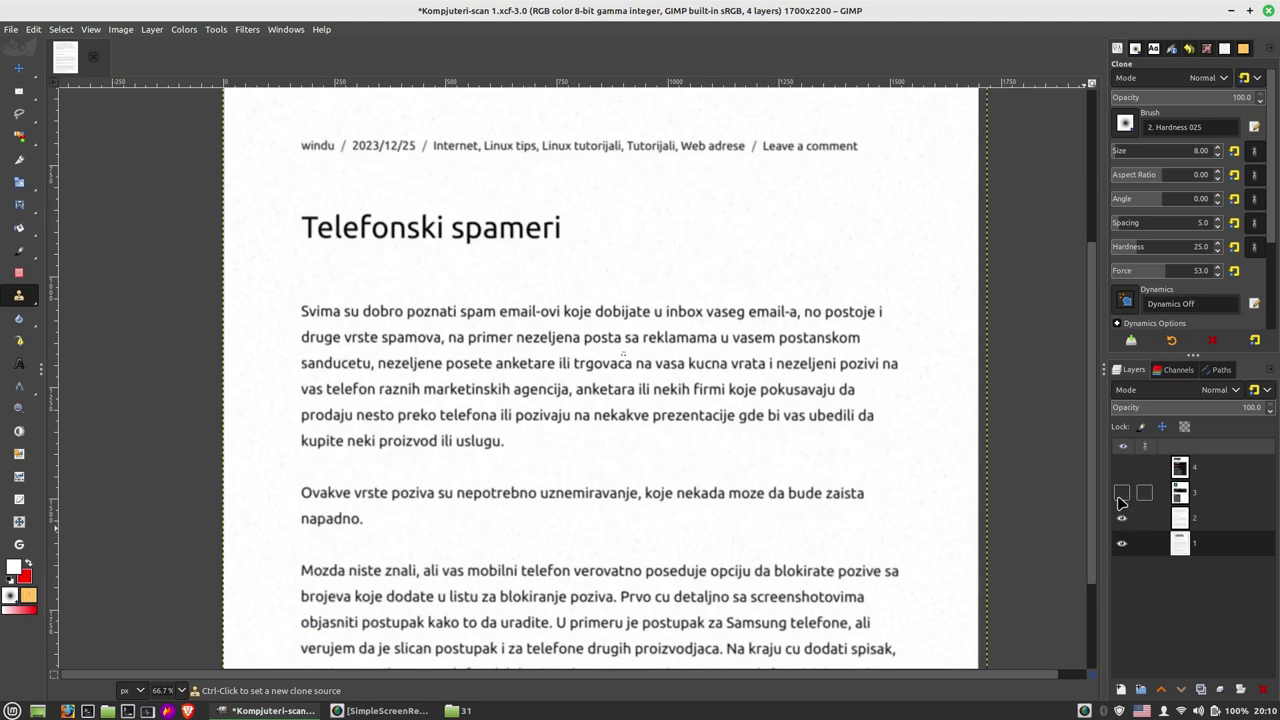
pyautogui.click(1121, 492)
pyautogui.click(1121, 467)
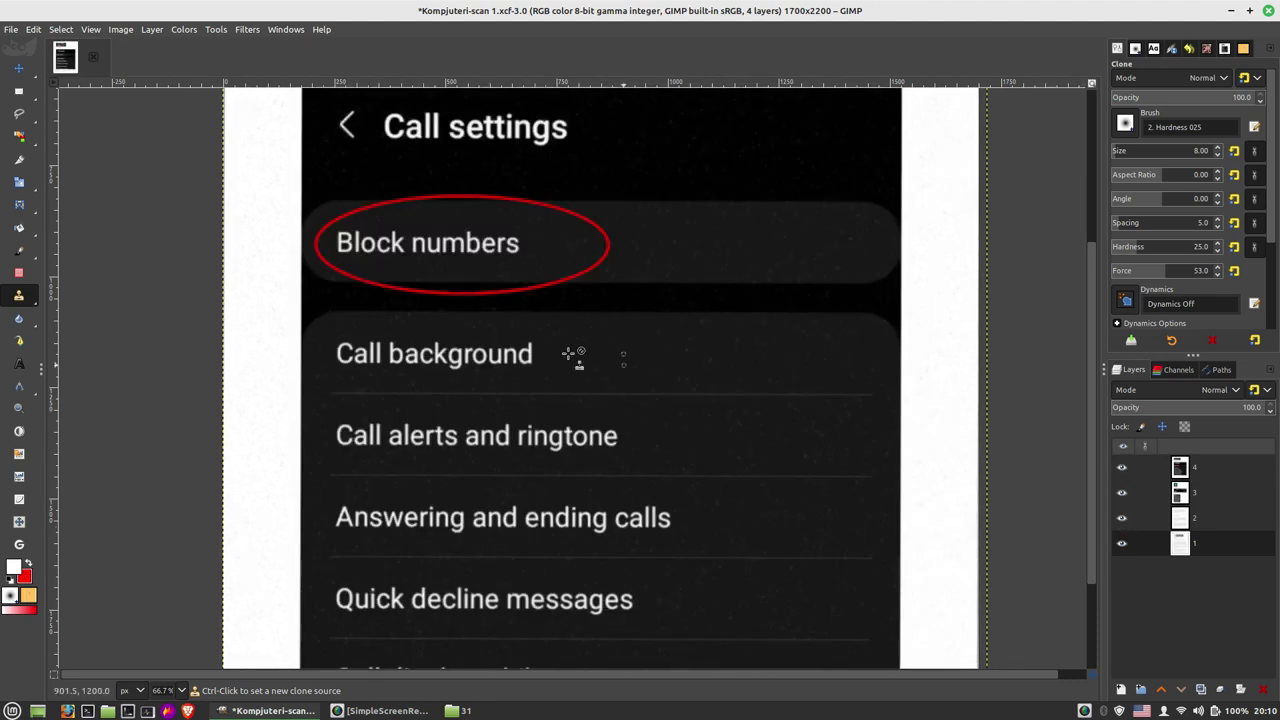
# Step: Export the image as Kompjuteri-scan 1.pdf, replacing the png extension
pyautogui.click(10, 30)
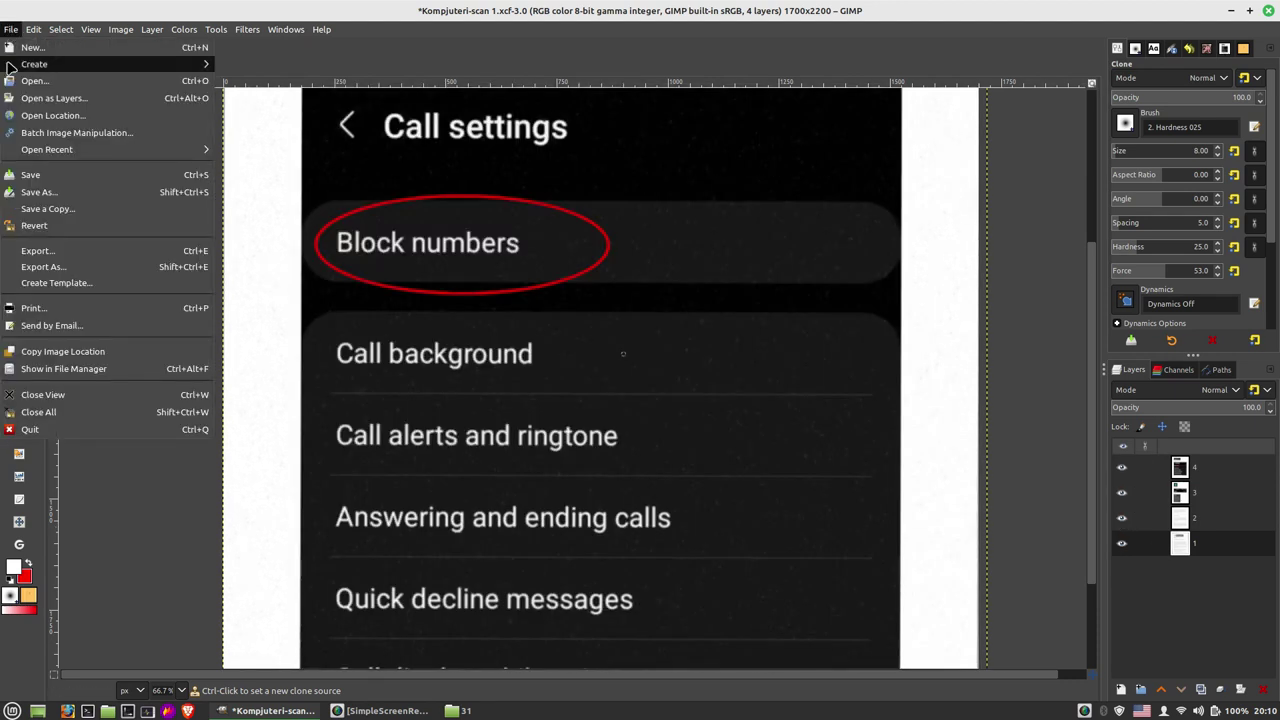
pyautogui.click(46, 267)
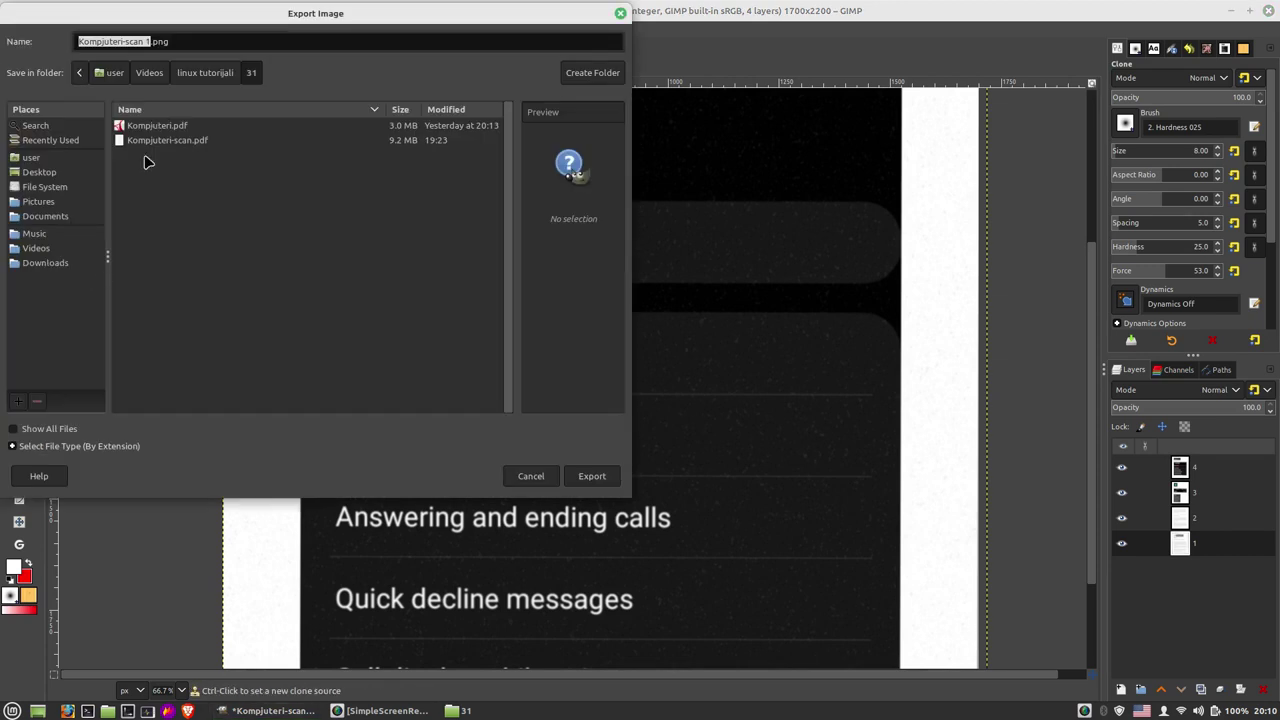
pyautogui.doubleClick(157, 41)
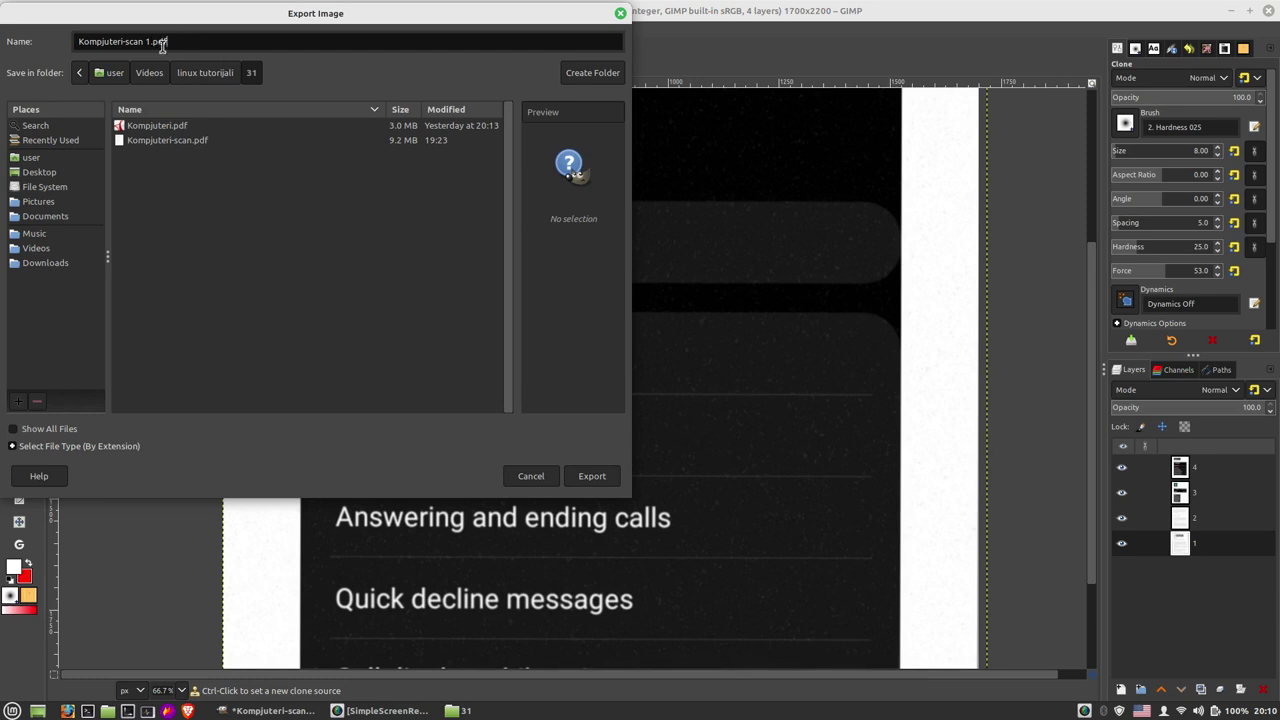
pyautogui.click(610, 482)
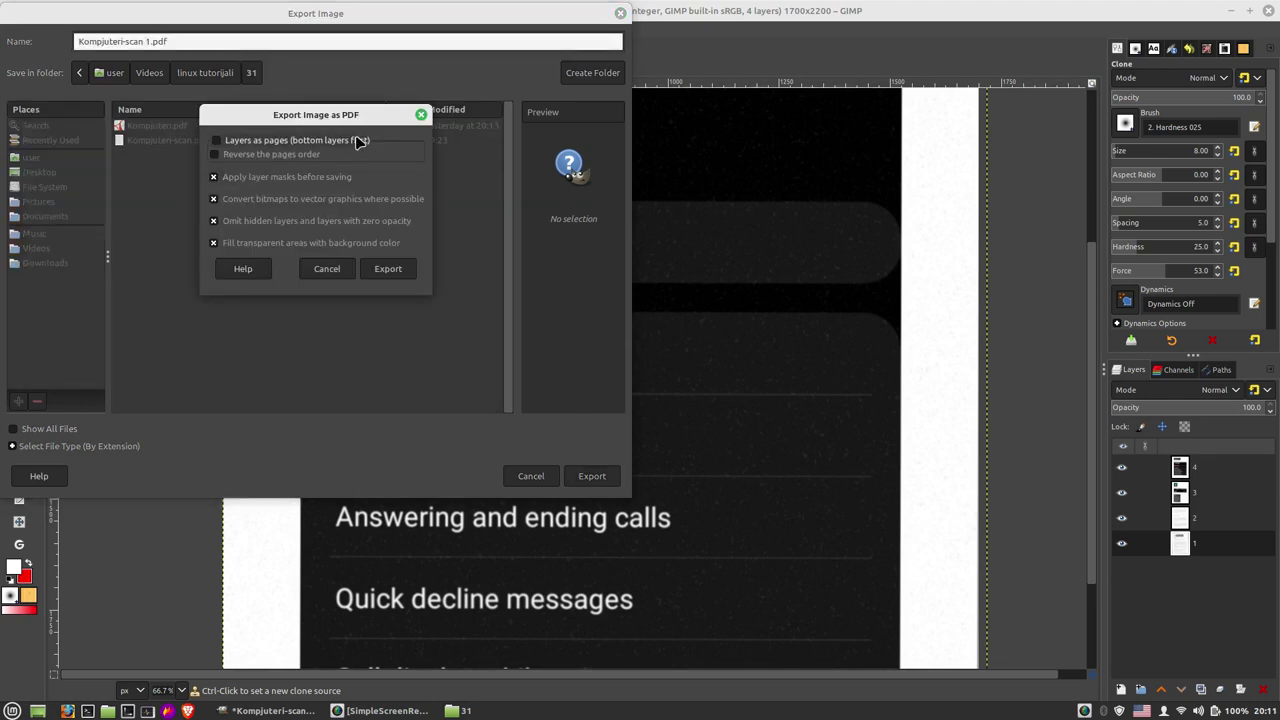
# Step: Try the 'Layers as pages' option on and off, then cancel the PDF export options
pyautogui.click(218, 142)
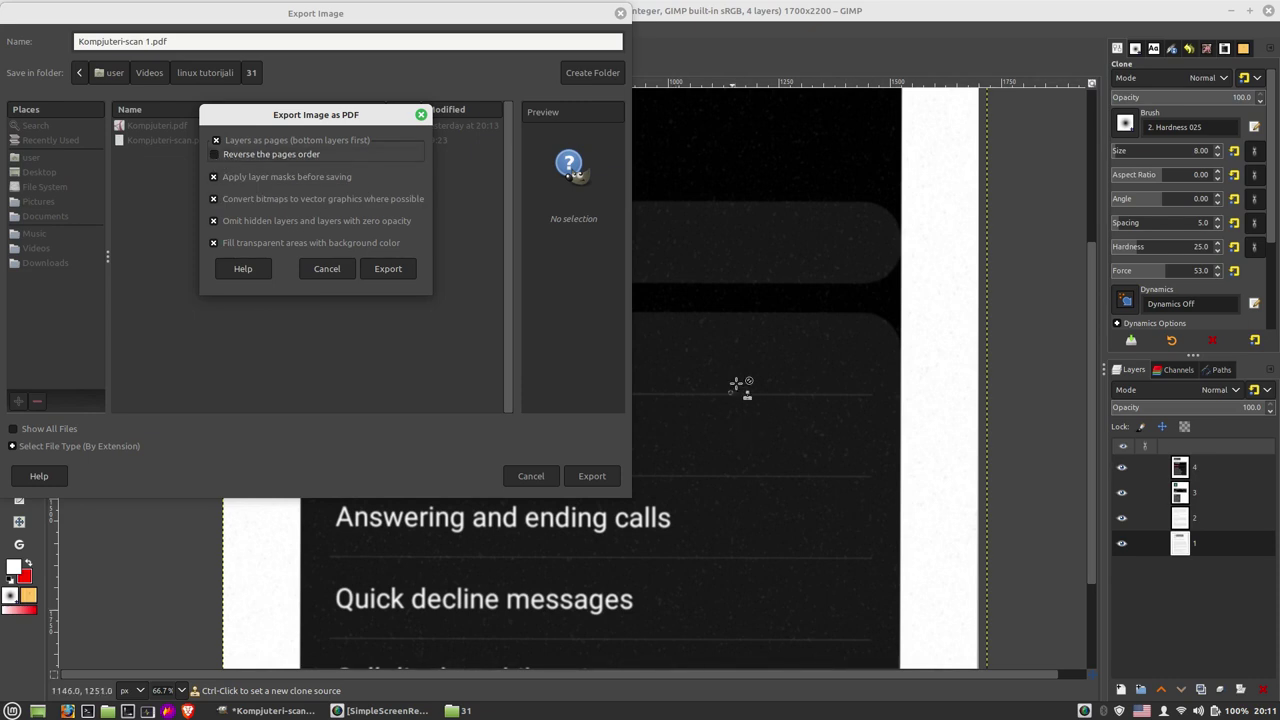
pyautogui.click(228, 143)
pyautogui.click(218, 144)
pyautogui.click(219, 145)
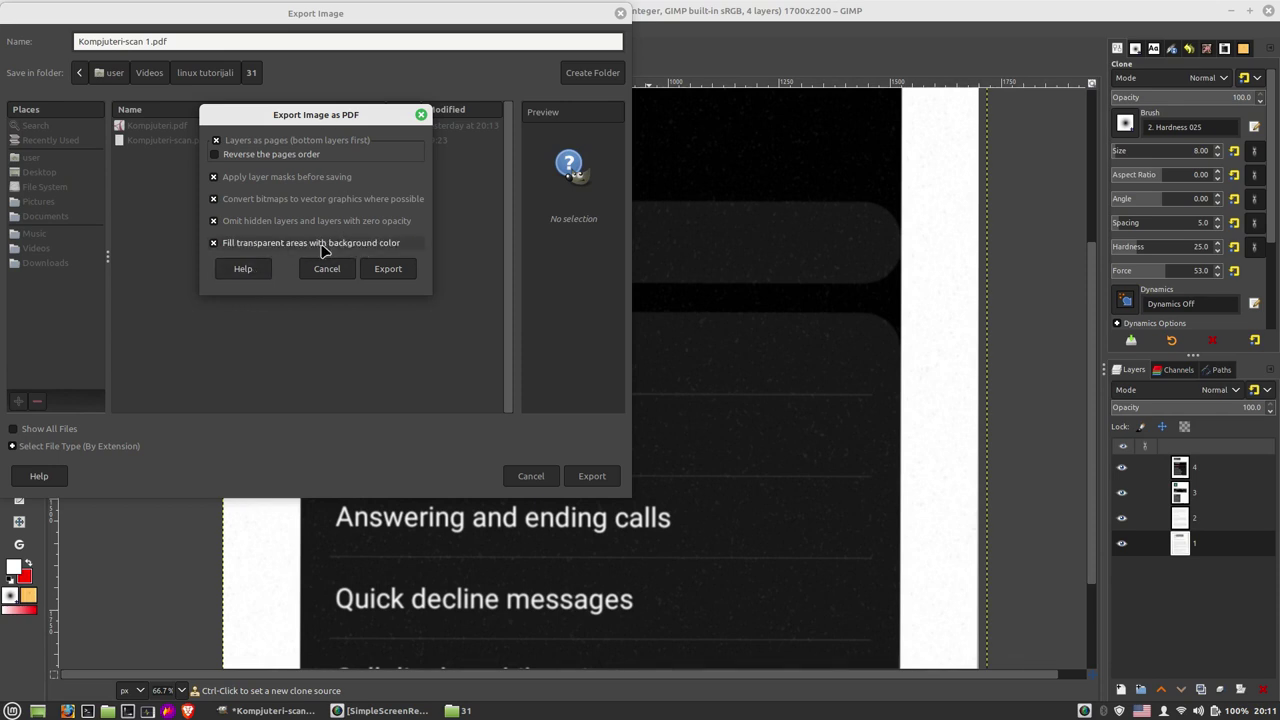
pyautogui.click(326, 270)
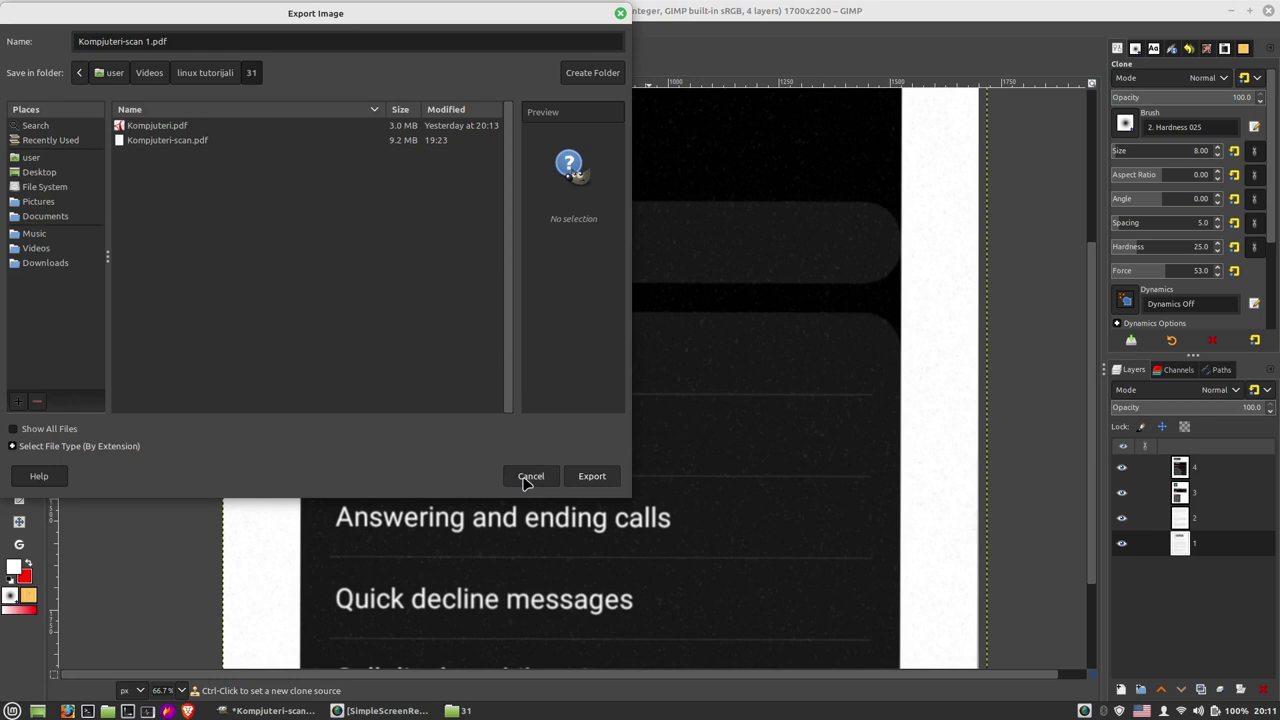
# Step: Cancel the export, reset default black and white colours, and re-export as Kompjuteri-scan 1.pdf
pyautogui.click(529, 477)
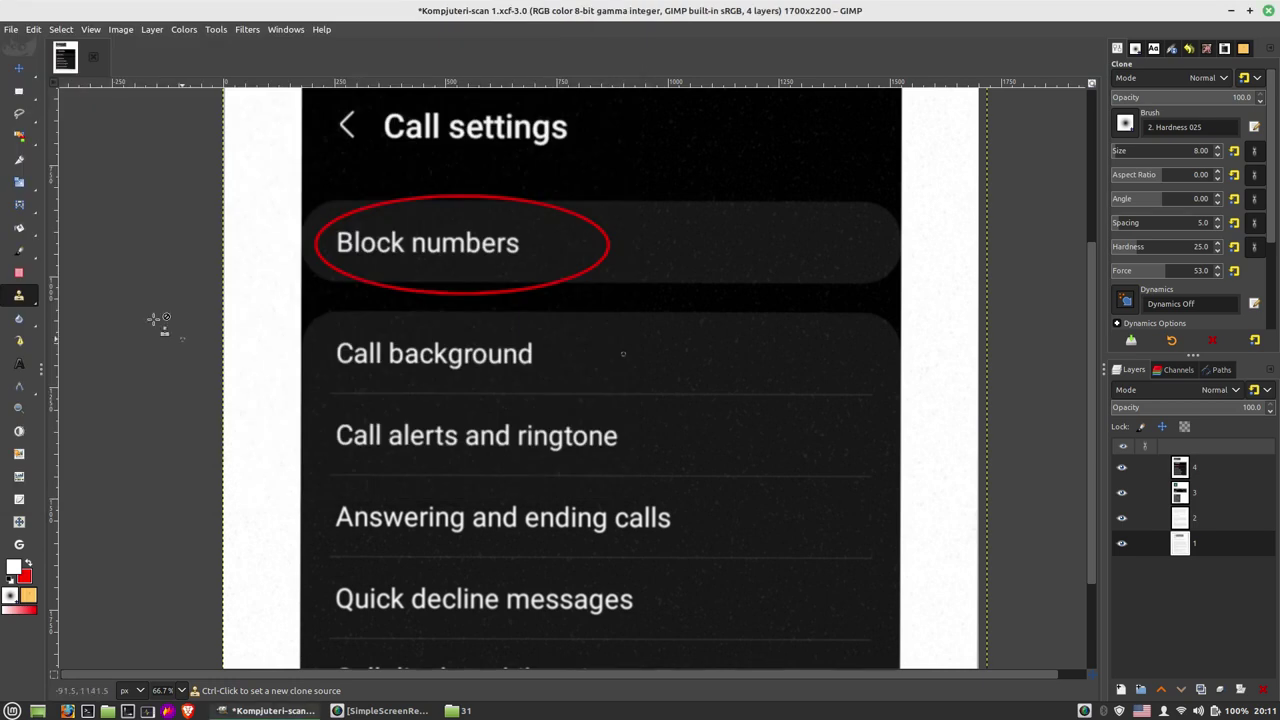
pyautogui.click(9, 586)
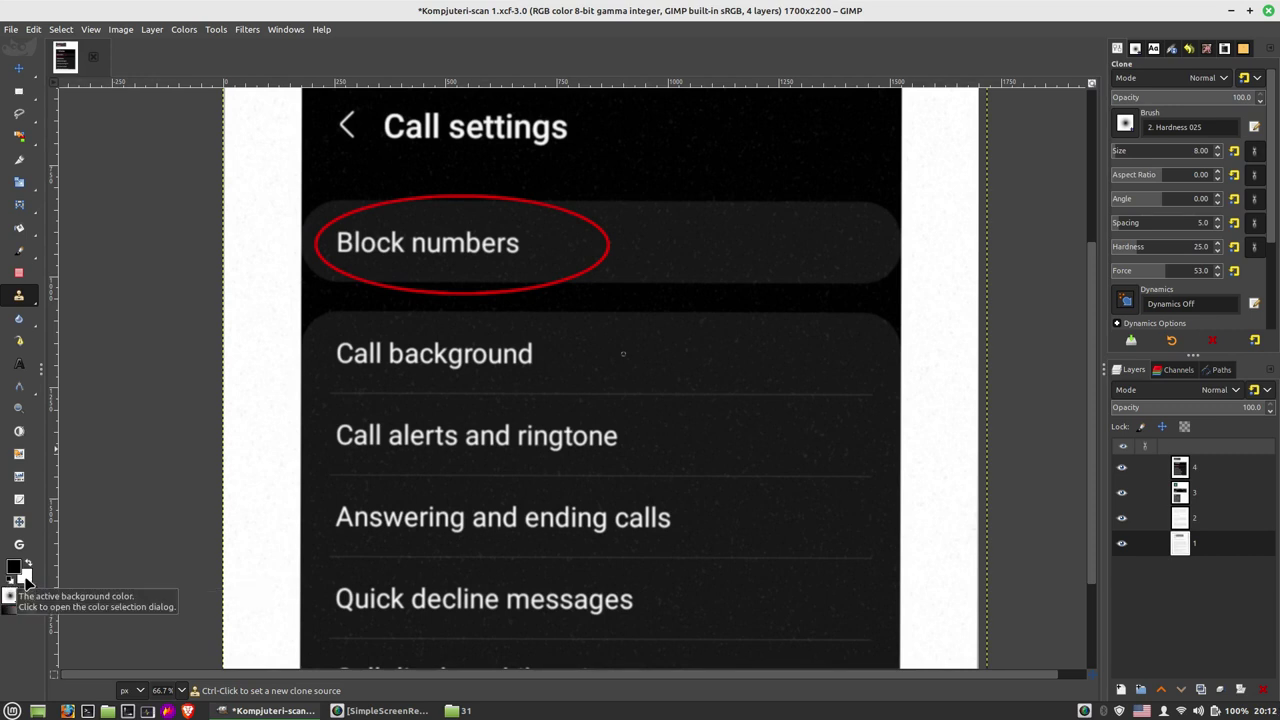
pyautogui.click(10, 29)
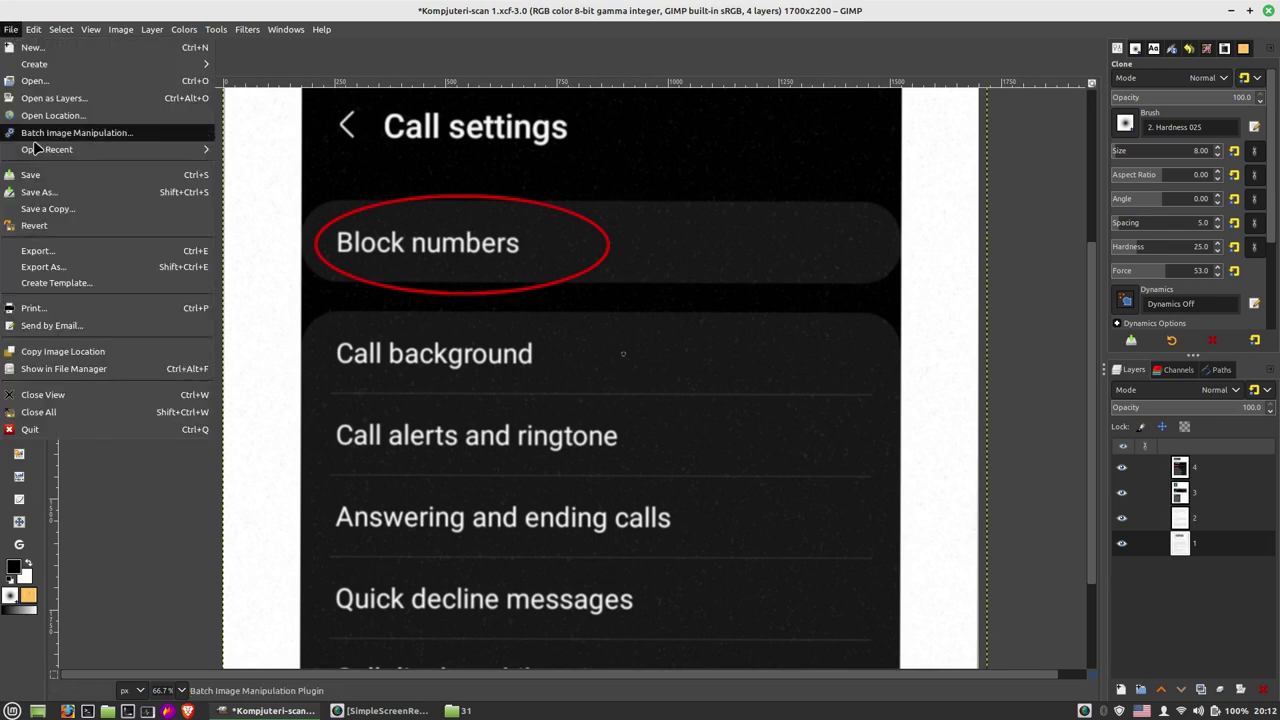
pyautogui.click(45, 267)
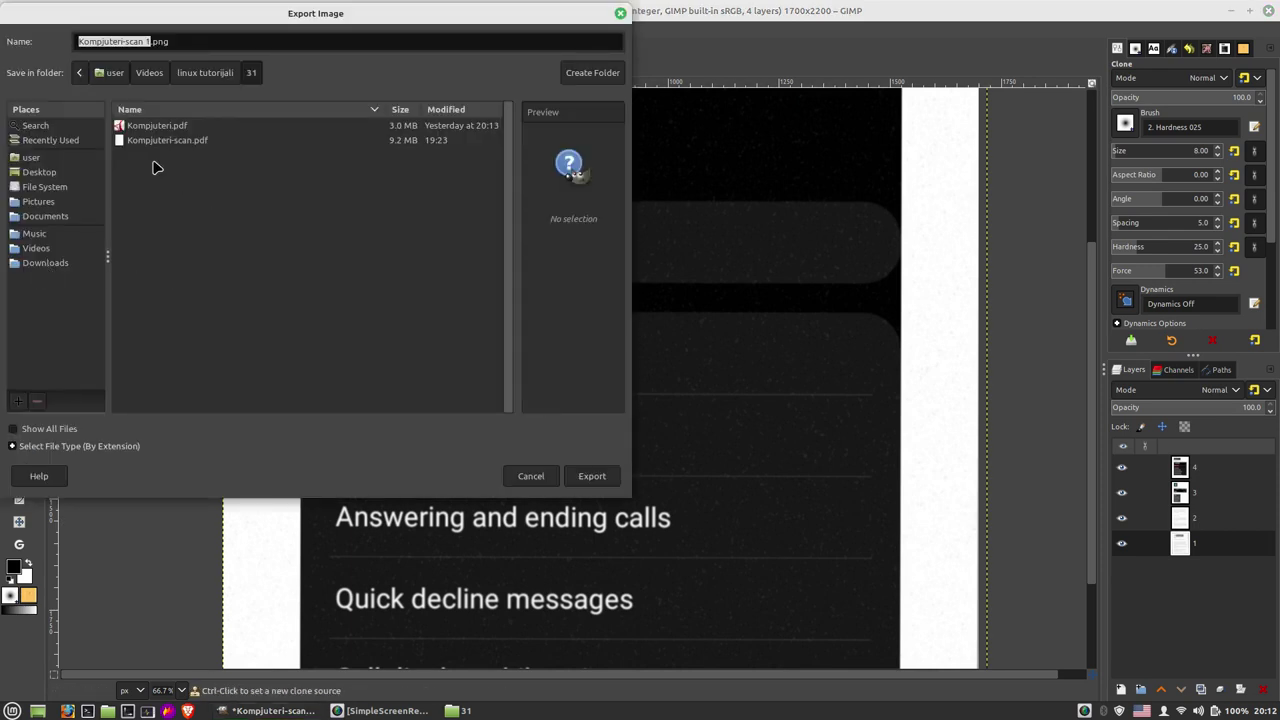
pyautogui.doubleClick(162, 42)
pyautogui.write('df')
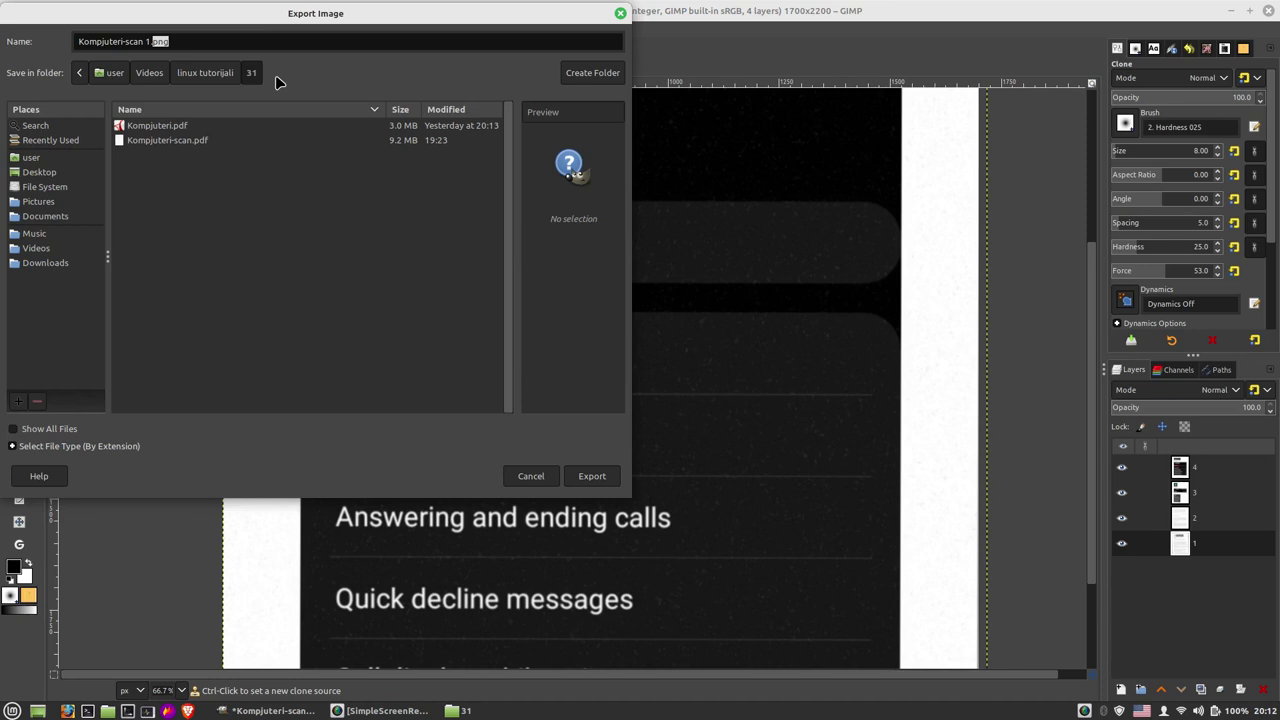
pyautogui.click(612, 476)
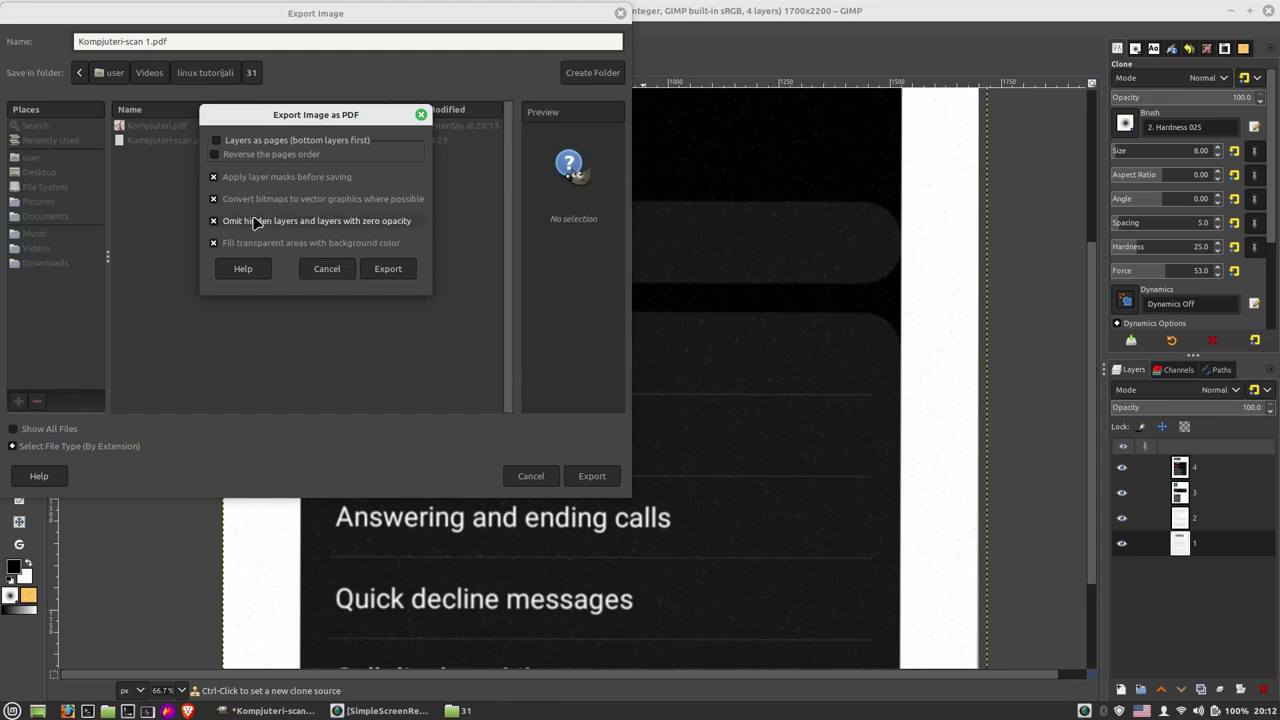
# Step: Export with 'Layers as pages' on, discard image changes, and quit GIMP
pyautogui.click(218, 141)
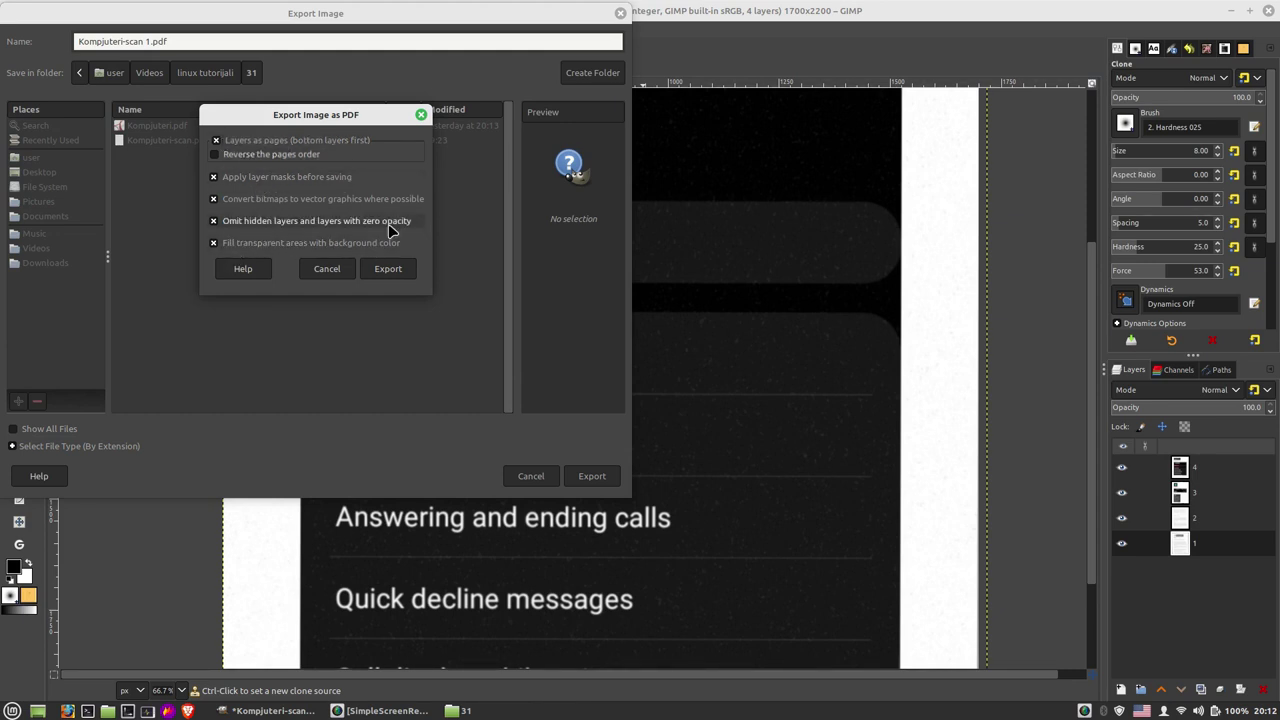
pyautogui.click(388, 269)
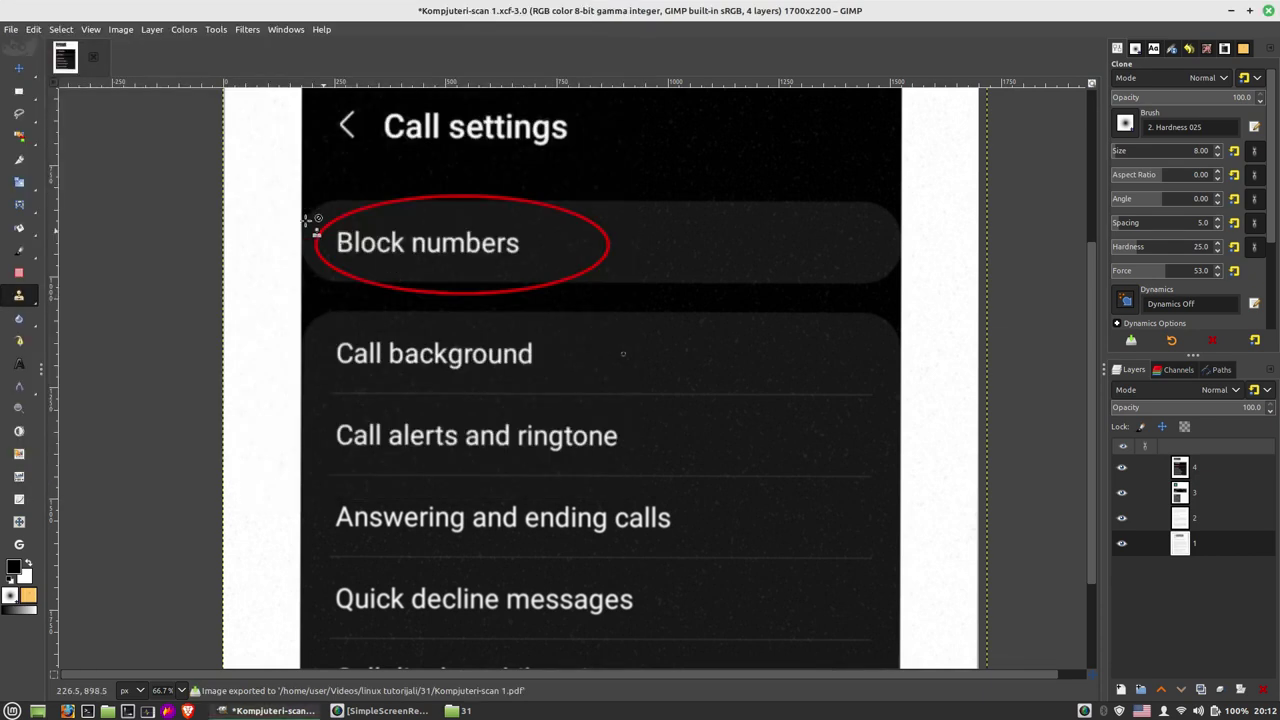
pyautogui.click(93, 57)
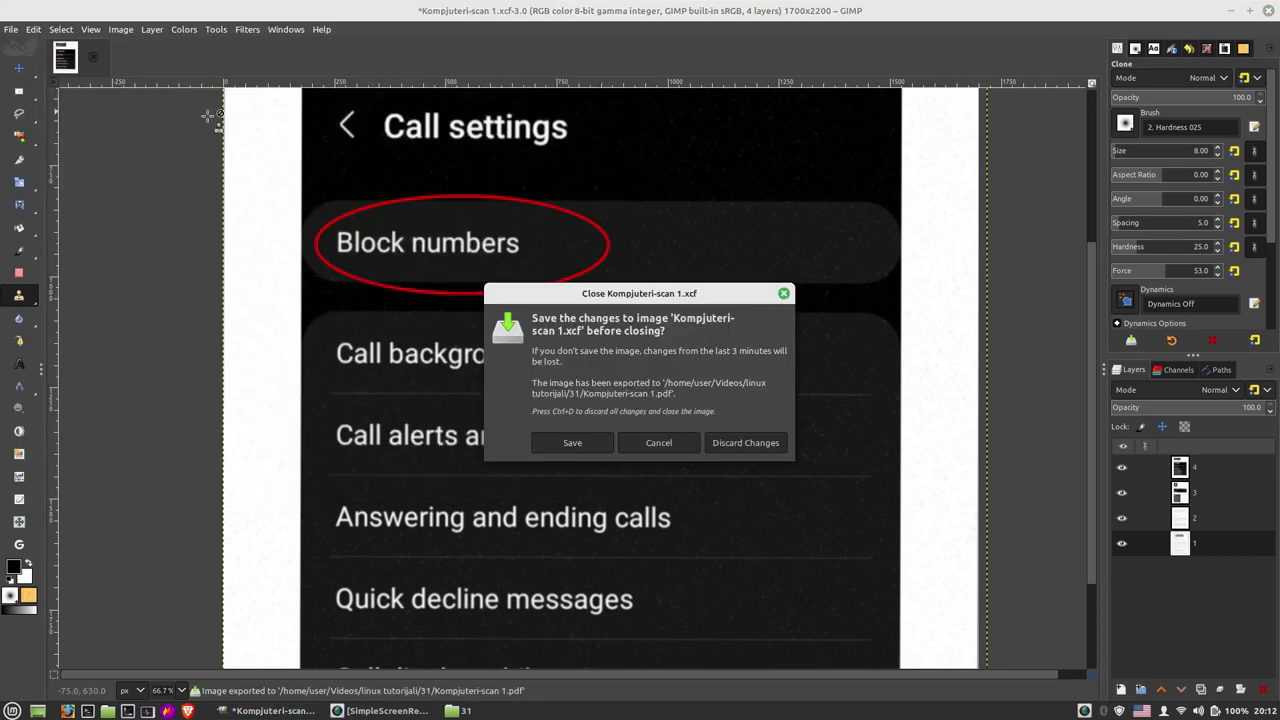
pyautogui.click(740, 443)
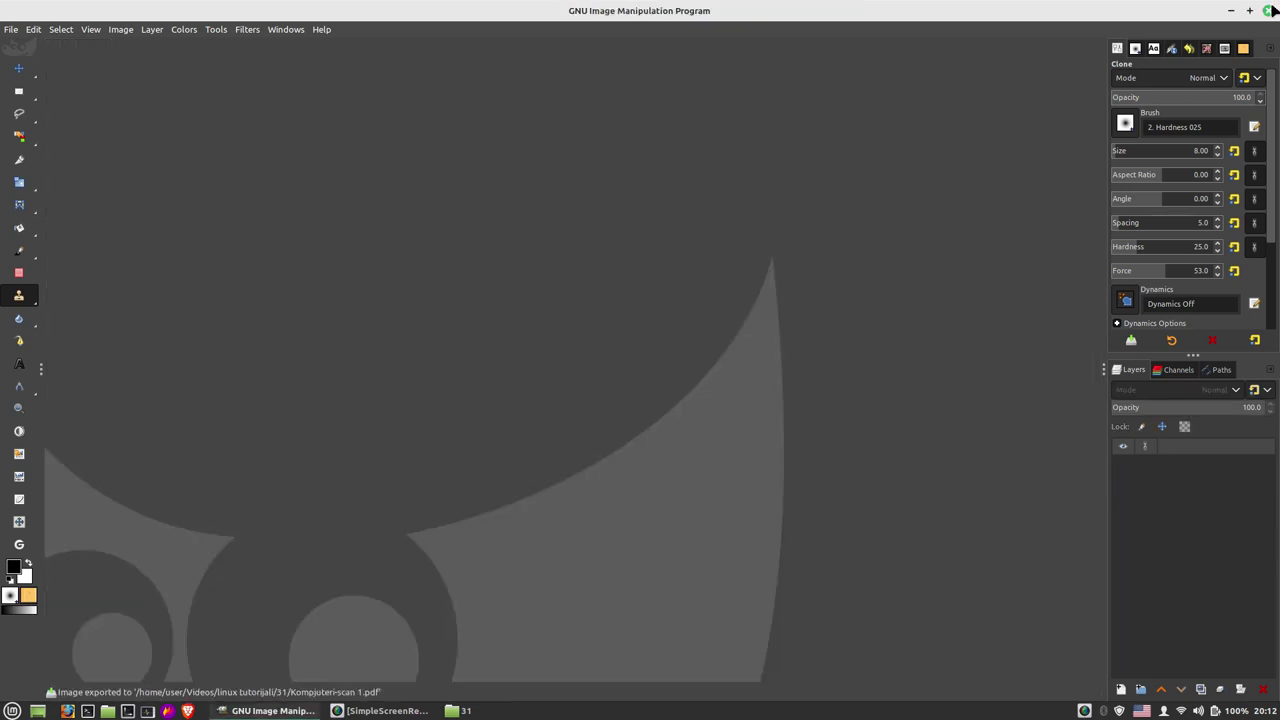
pyautogui.click(1269, 10)
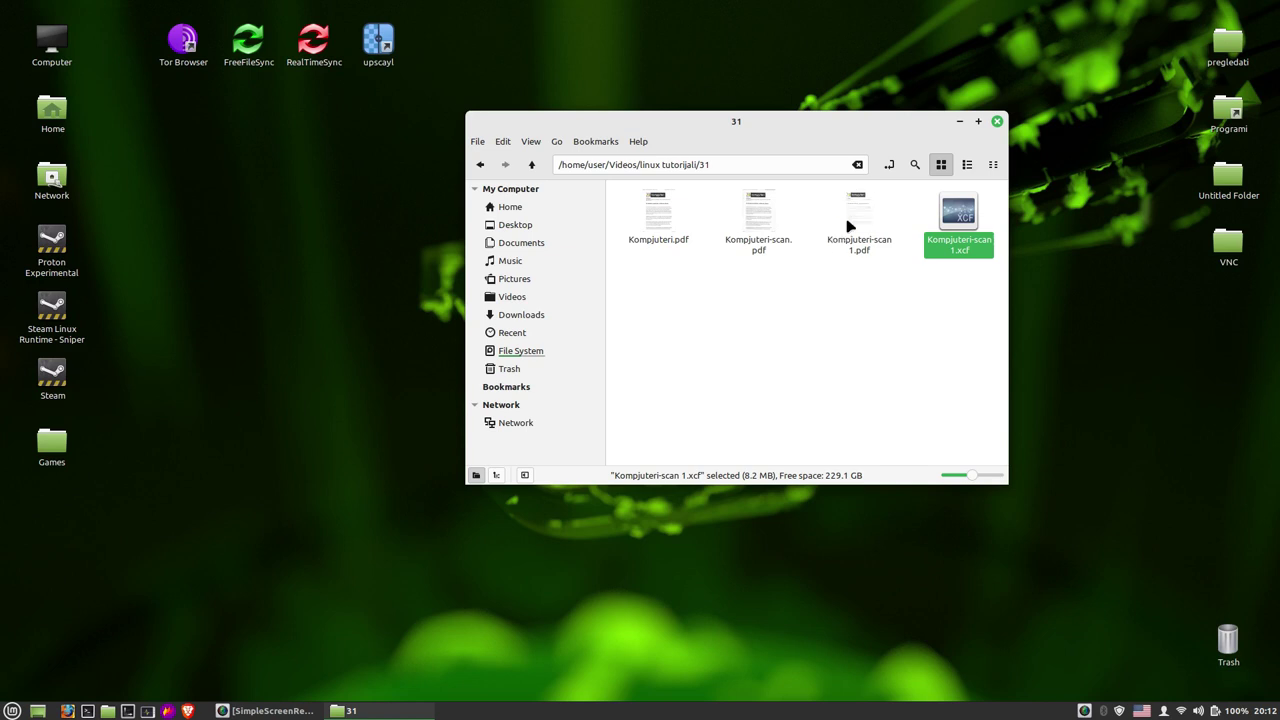
# Step: Open Kompjuteri-scan 1.pdf in Xreader and zoom in to verify page 1 reads 'do 2055'
pyautogui.doubleClick(852, 226)
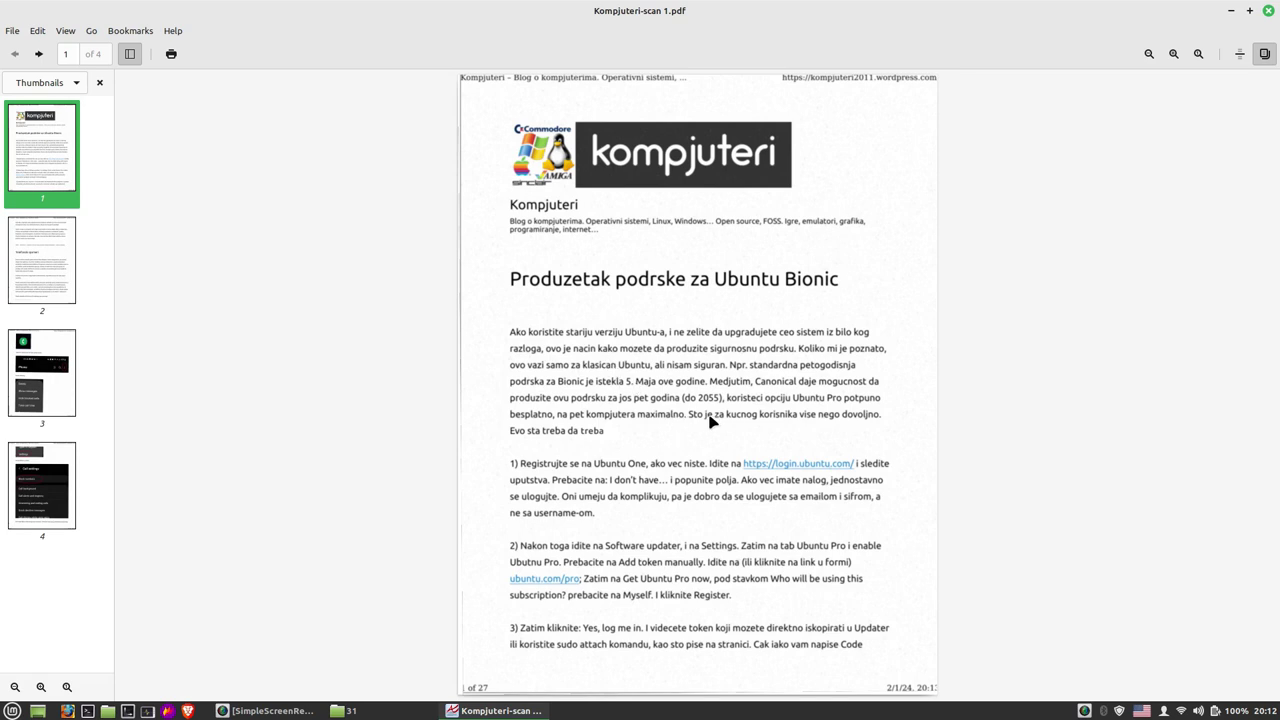
pyautogui.scroll(2, 712, 422)
pyautogui.scroll(2, 712, 422)
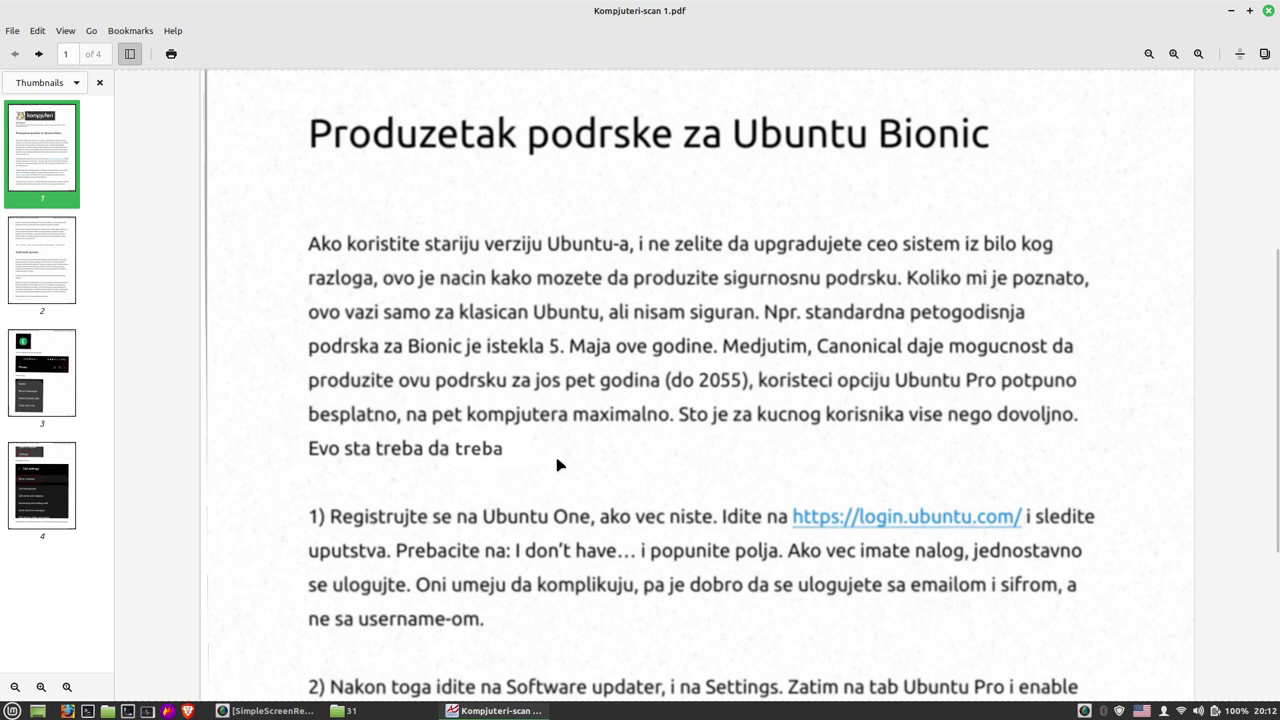
pyautogui.scroll(10, 432, 469)
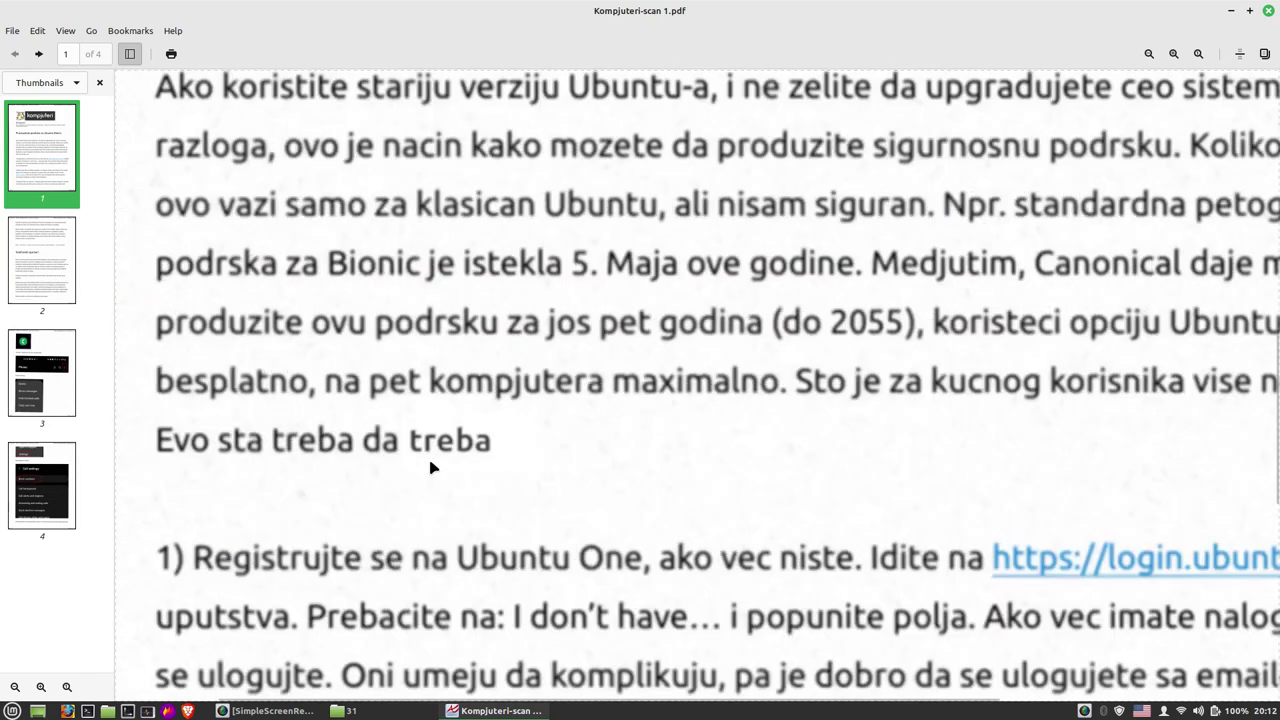
pyautogui.scroll(-3, 441, 468)
pyautogui.keyDown('ctrl'); pyautogui.scroll(2, 415, 489); pyautogui.keyUp('ctrl')
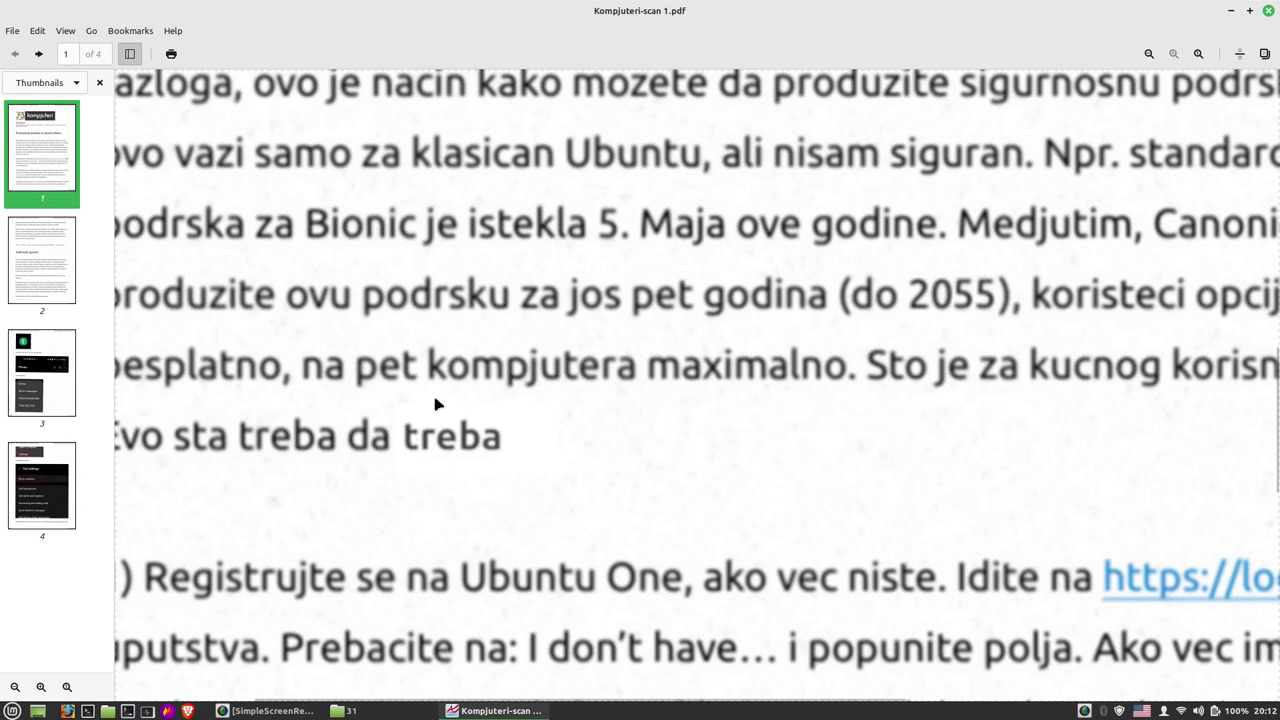
pyautogui.keyDown('ctrl'); pyautogui.scroll(-3, 440, 405); pyautogui.keyUp('ctrl')
pyautogui.scroll(-3, 470, 470)
pyautogui.keyDown('ctrl'); pyautogui.scroll(-1, 444, 410); pyautogui.keyUp('ctrl')
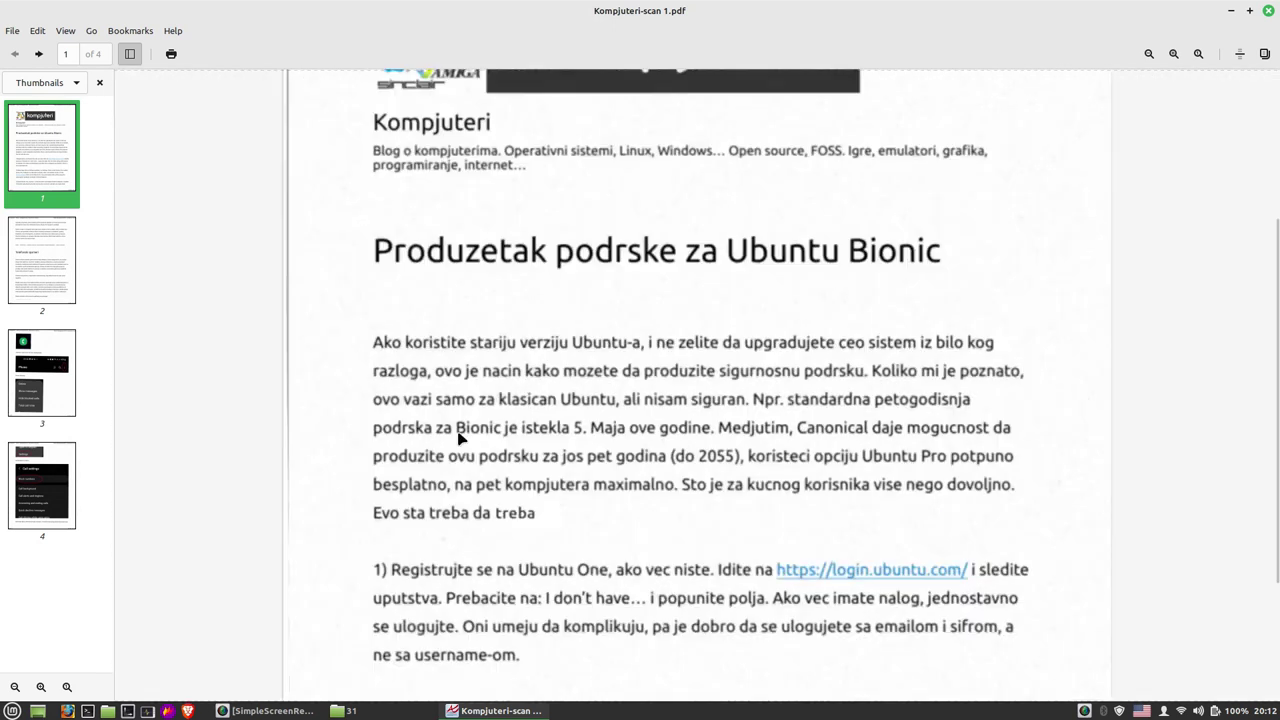
pyautogui.keyDown('ctrl'); pyautogui.scroll(-2, 466, 452); pyautogui.keyUp('ctrl')
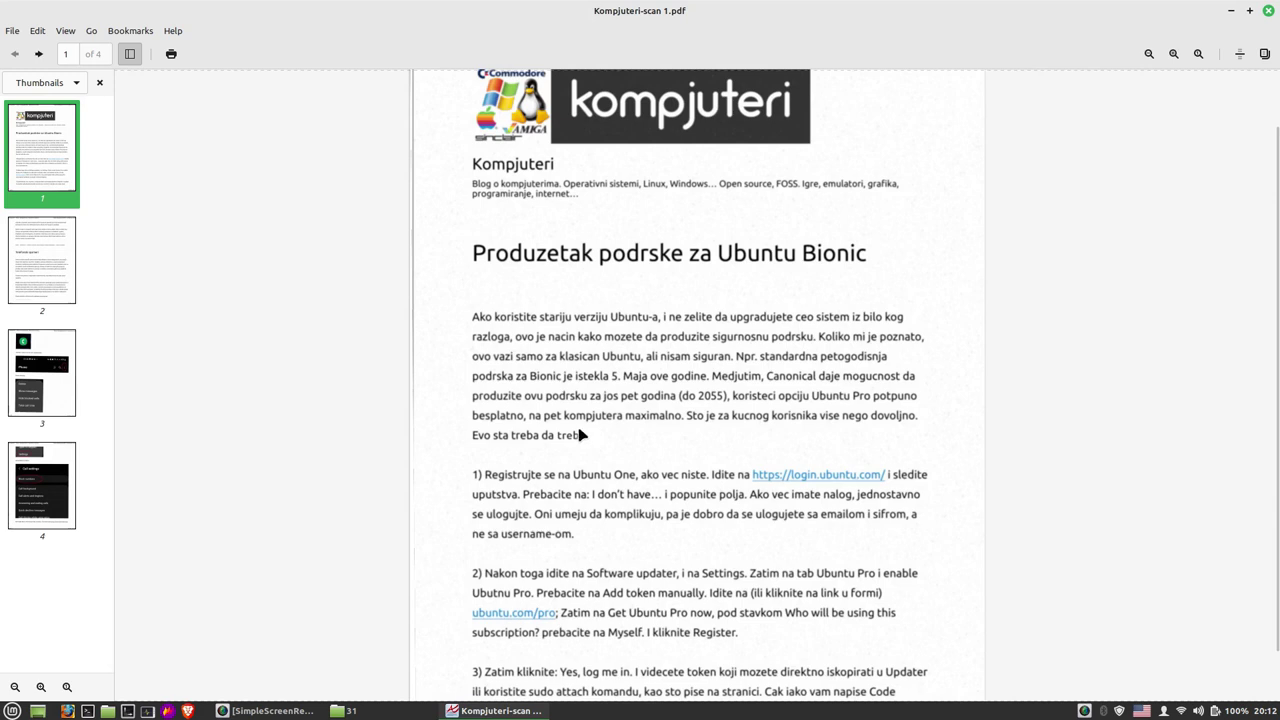
pyautogui.keyDown('ctrl'); pyautogui.scroll(-2, 580, 440); pyautogui.keyUp('ctrl')
pyautogui.keyDown('ctrl'); pyautogui.scroll(4, 600, 440); pyautogui.keyUp('ctrl')
pyautogui.keyDown('ctrl'); pyautogui.scroll(3, 560, 440); pyautogui.keyUp('ctrl')
pyautogui.scroll(5, 480, 438)
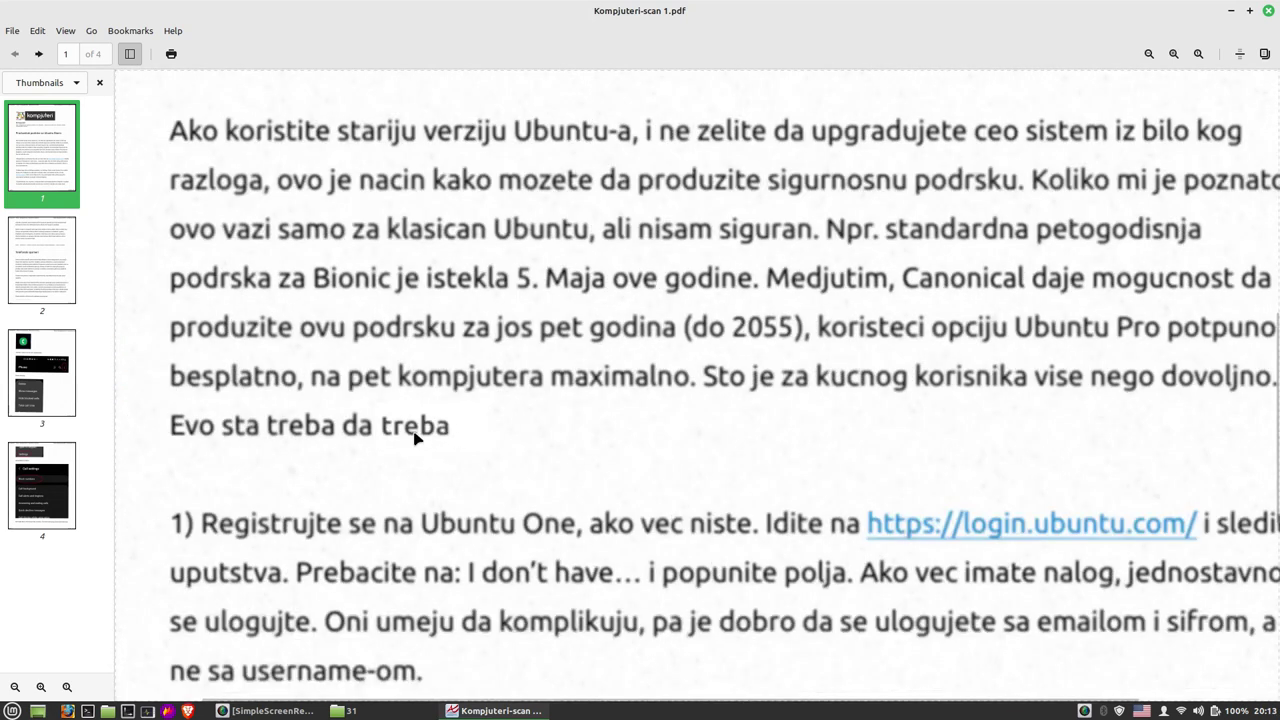
pyautogui.click(345, 710)
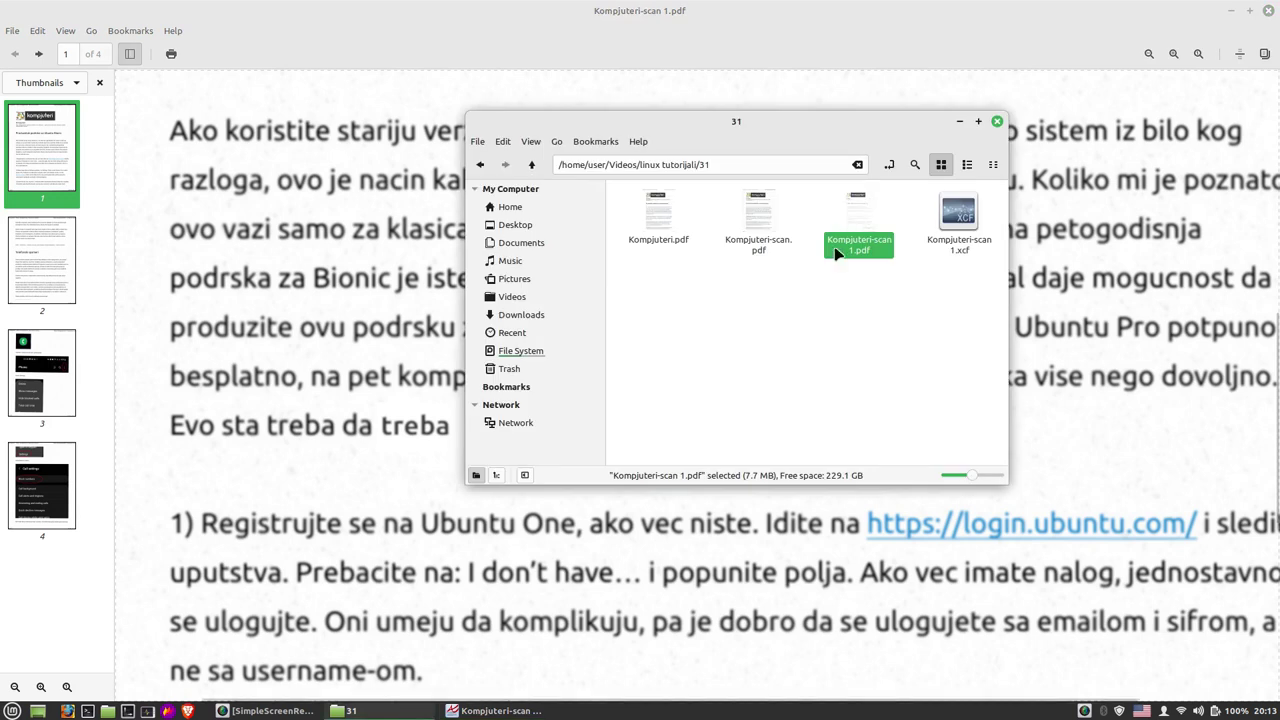
pyautogui.click(958, 215)
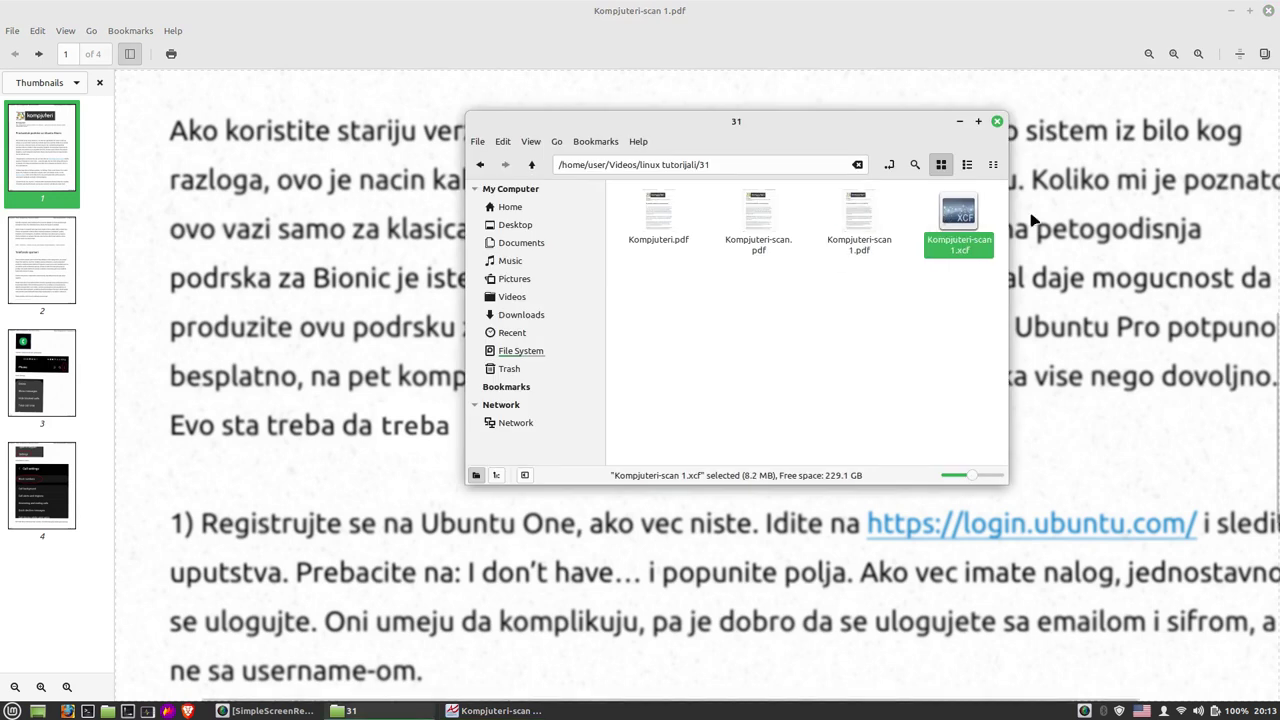
pyautogui.doubleClick(958, 208)
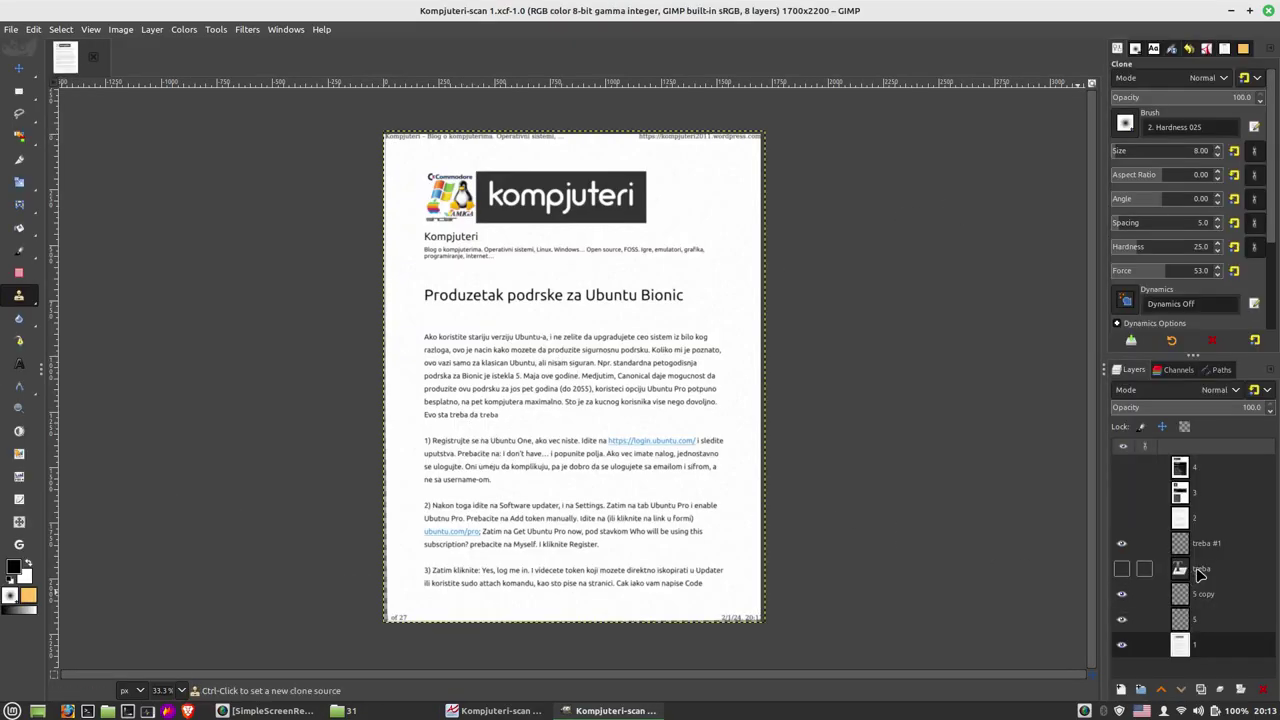
pyautogui.click(1121, 543)
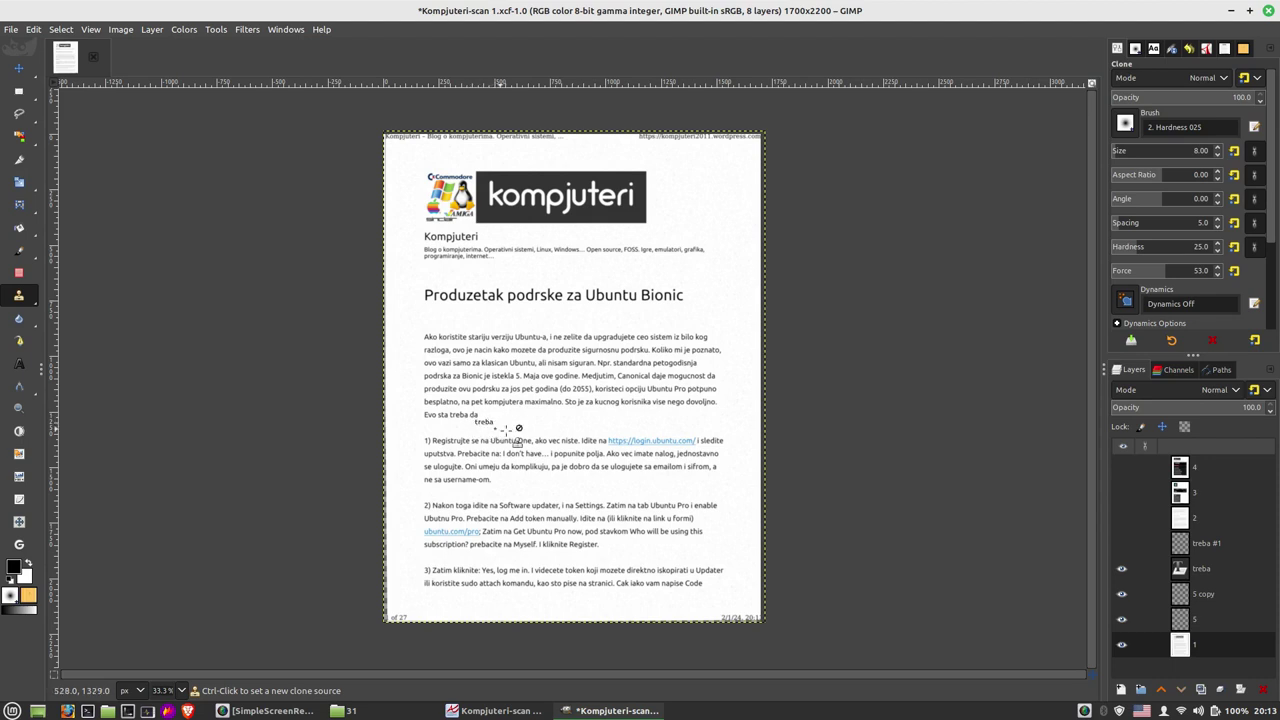
pyautogui.click(1122, 543)
pyautogui.click(1122, 568)
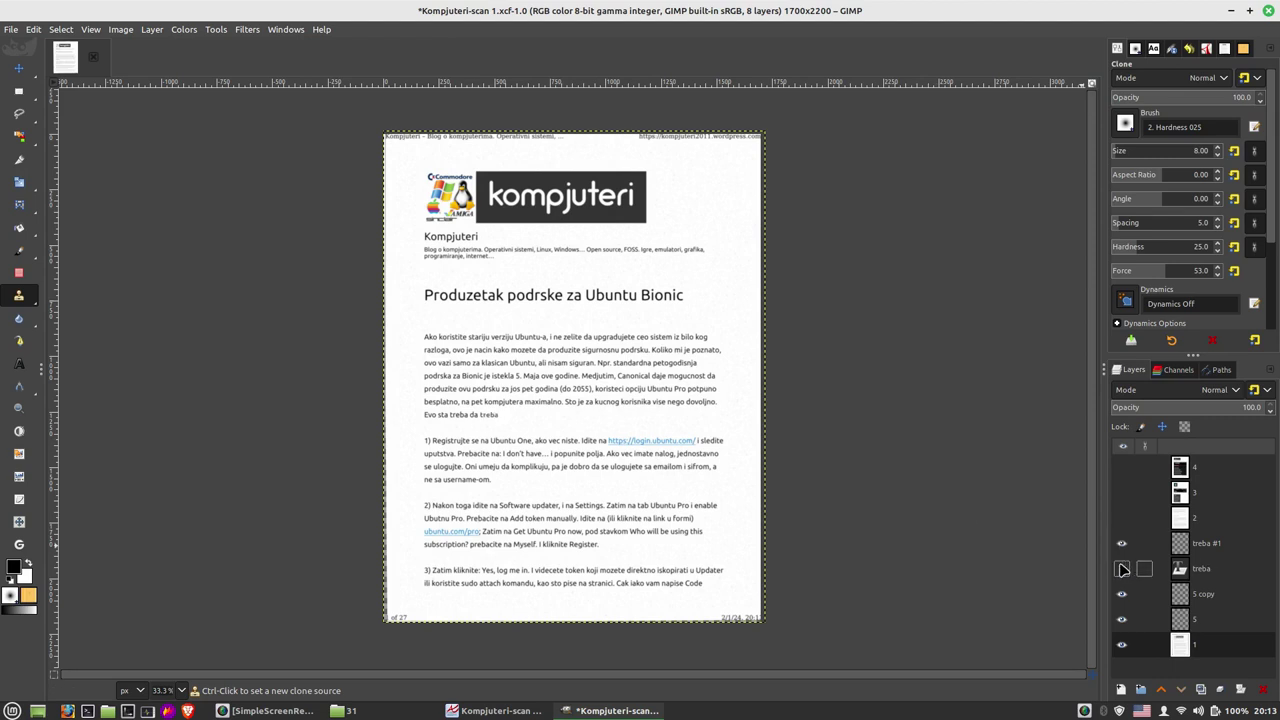
pyautogui.click(1270, 10)
pyautogui.click(705, 445)
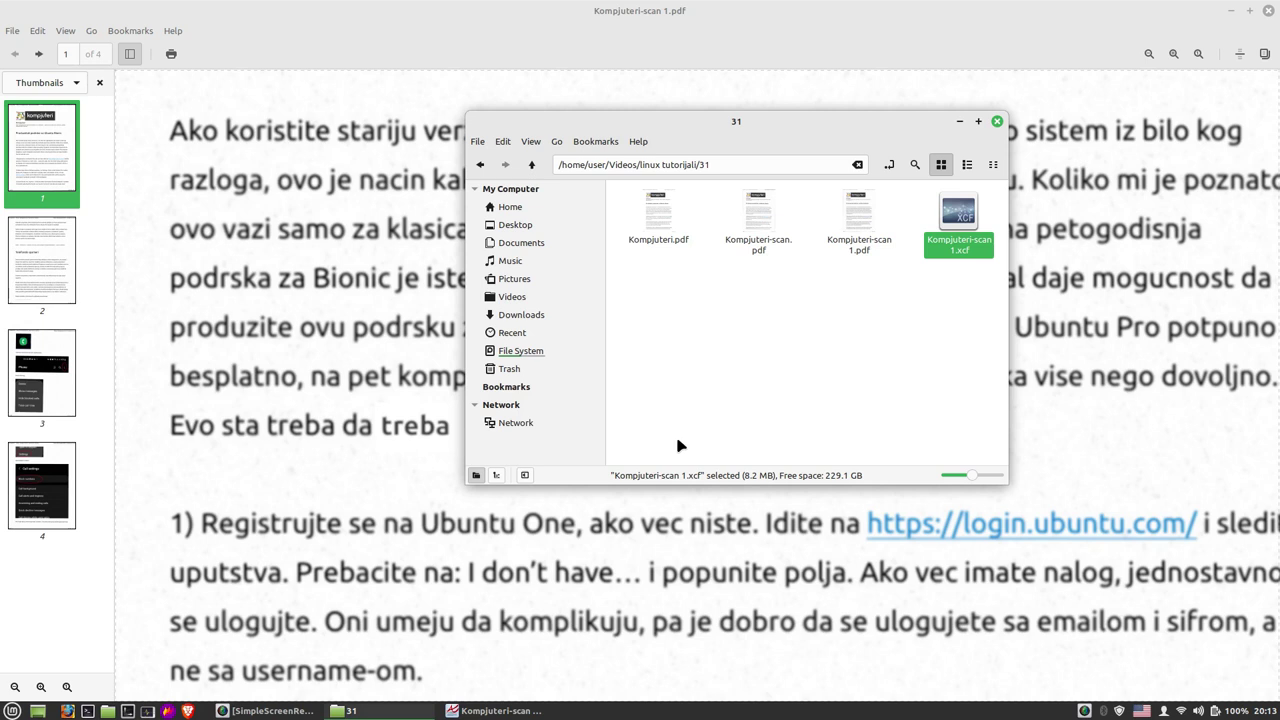
pyautogui.click(959, 121)
pyautogui.scroll(-2, 474, 413)
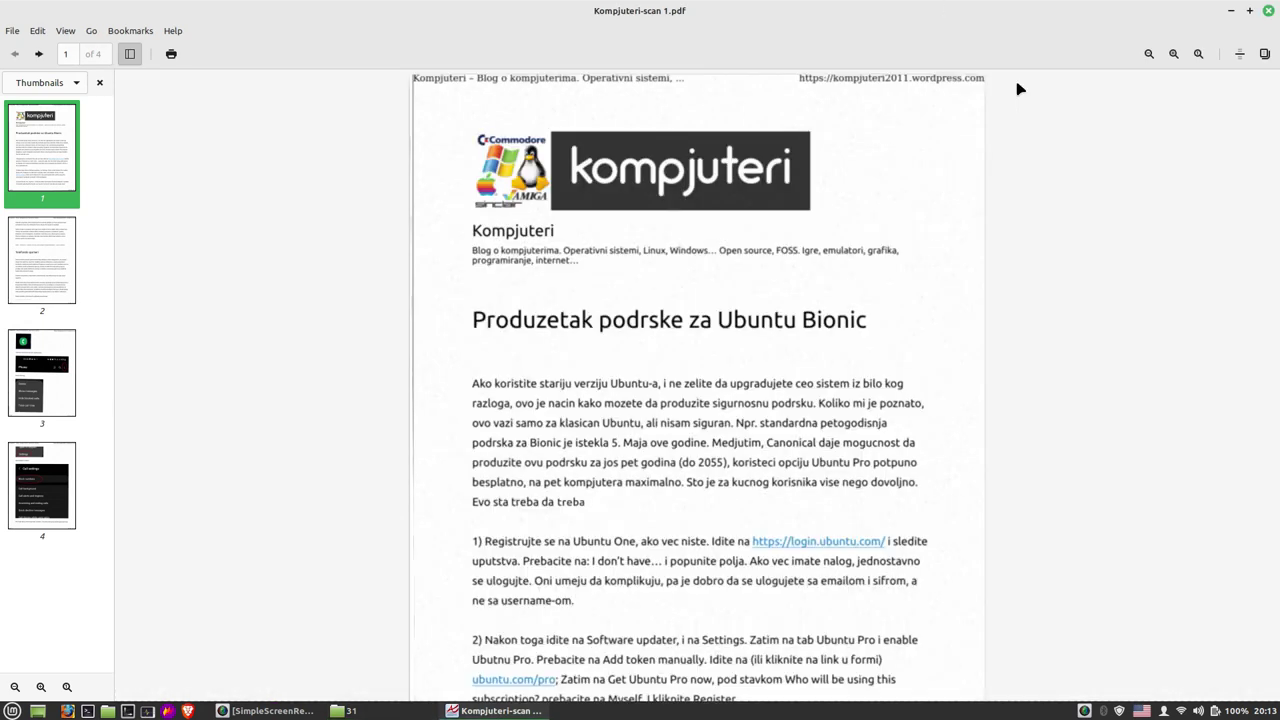